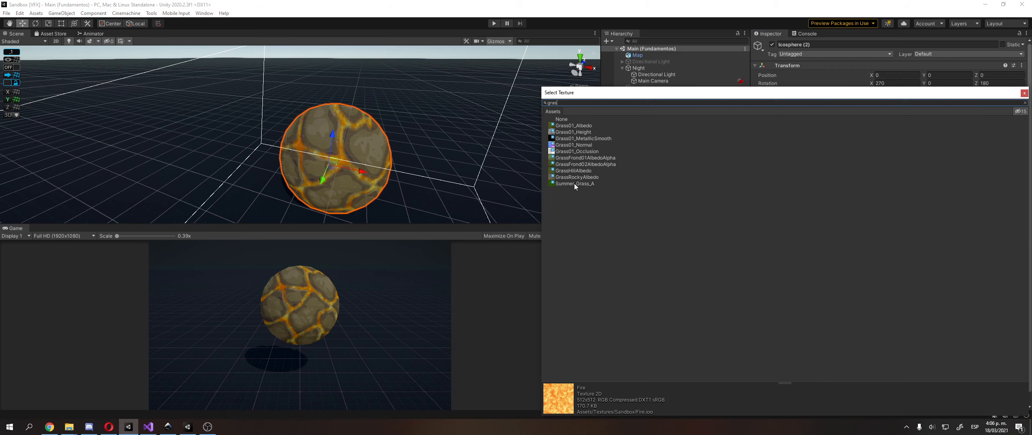
# Assign Summer_Grass_A as the Shield material's Textura complementaria and lower the material's Factor to about 0.792
pyautogui.click(584, 185)
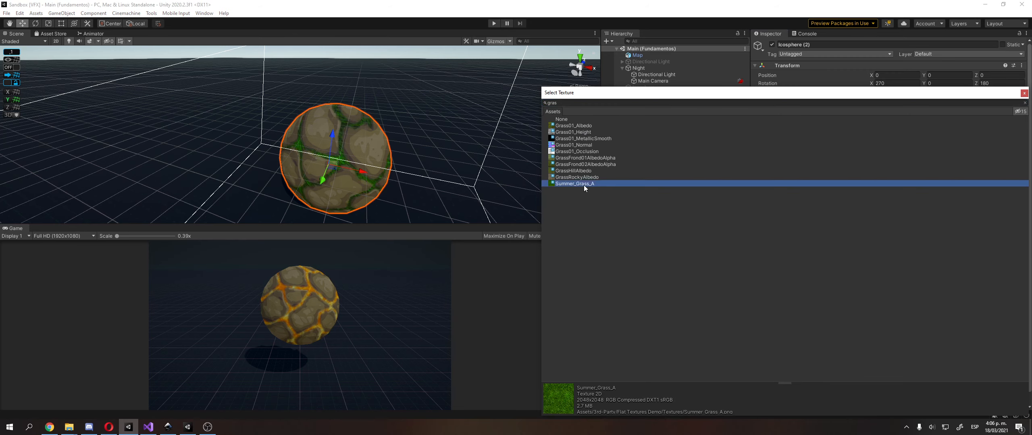
pyautogui.doubleClick(584, 184)
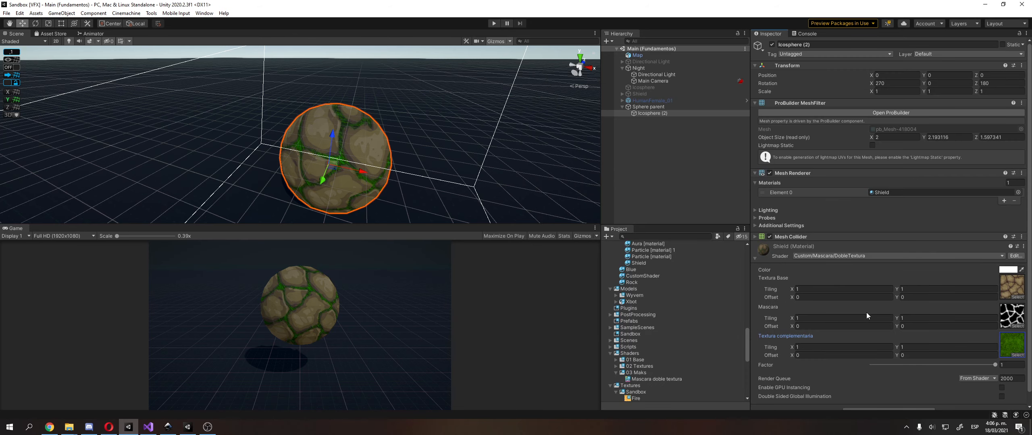
pyautogui.scroll(3, 255, 144)
pyautogui.moveTo(284, 150); pyautogui.dragTo(297, 122, button='middle')
pyautogui.press('f')
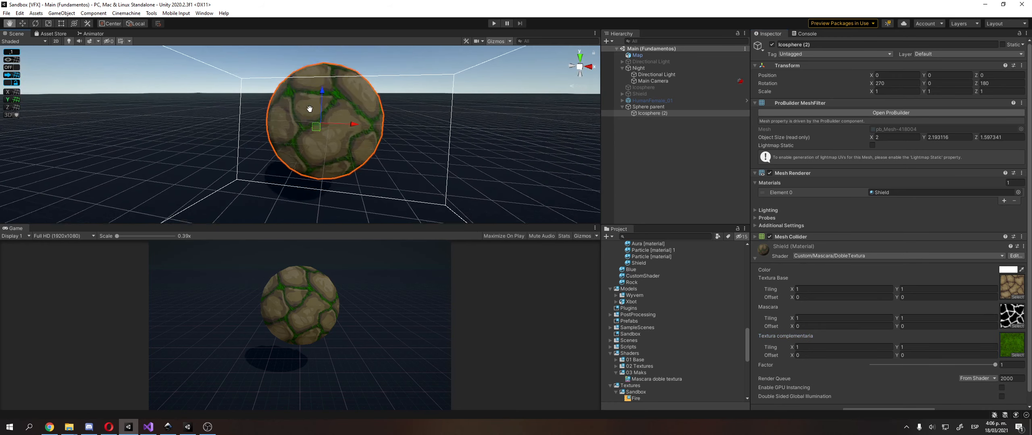
pyautogui.moveTo(994, 366); pyautogui.dragTo(968, 368)
# Search the textures for binary ramps and assign Smooth binary ramp as the Shield material's Mascara
pyautogui.click(1015, 325)
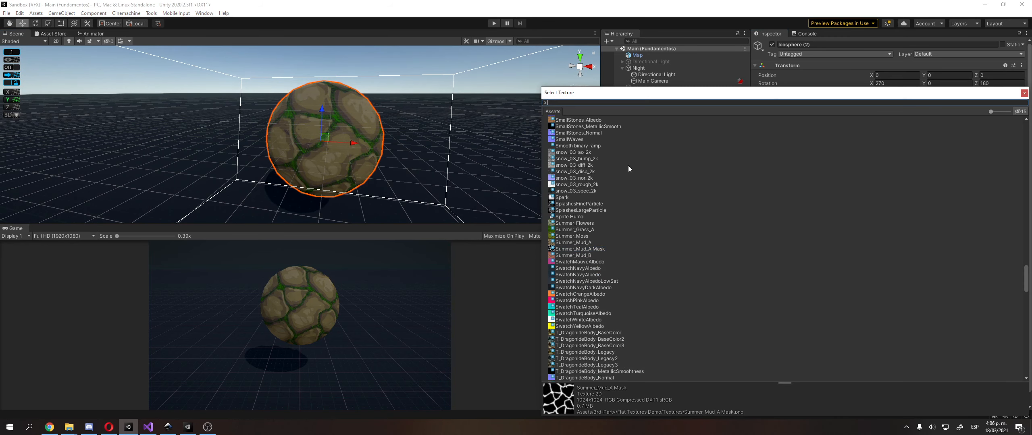
pyautogui.write('ramp')
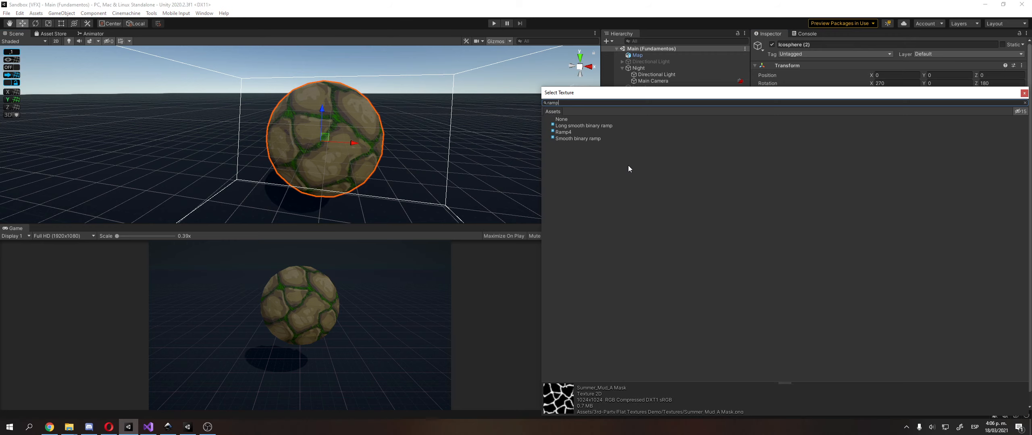
pyautogui.press('BackSpace')
pyautogui.press('BackSpace')
pyautogui.press('BackSpace')
pyautogui.write('bina')
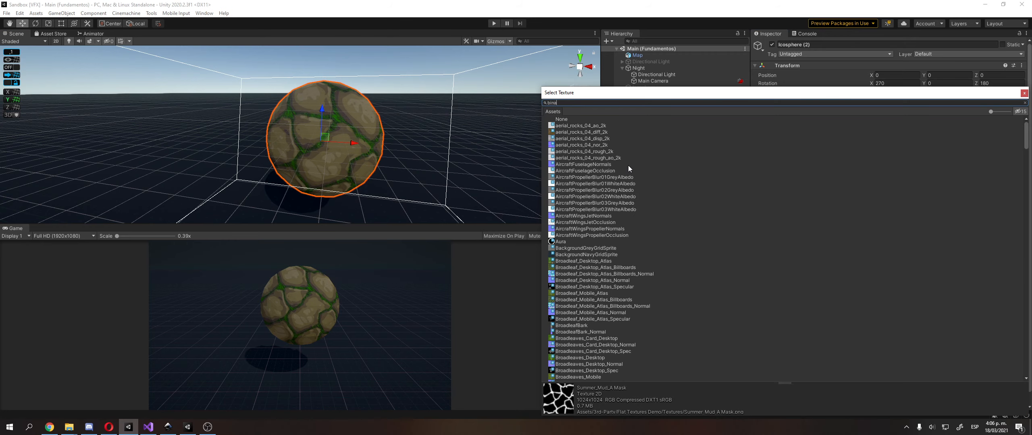
pyautogui.write('r')
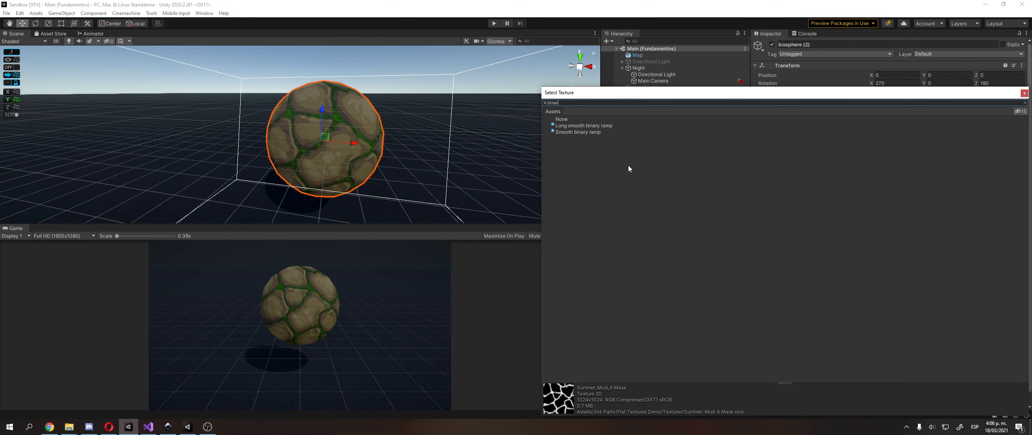
pyautogui.doubleClick(573, 132)
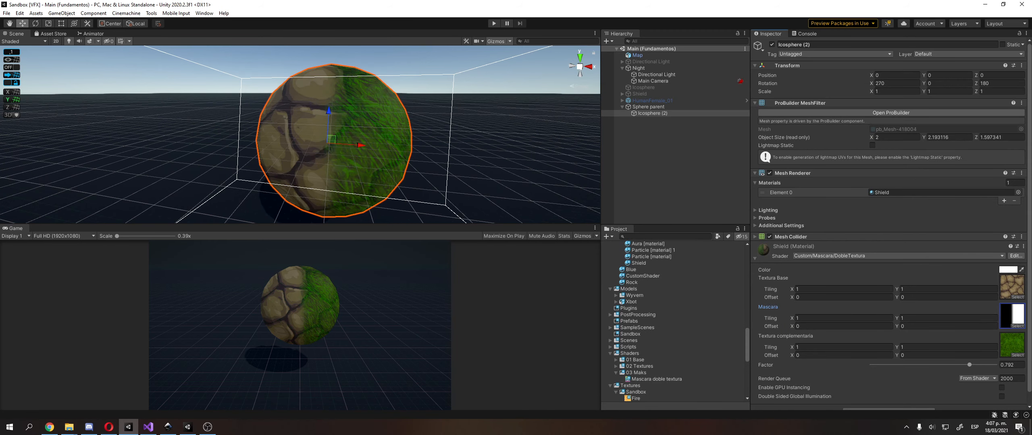
# Locate the mask texture in the project's VFX Ramps folder and assign Long smooth binary ramp as Icosphere (2)'s Mascara
pyautogui.click(1007, 314)
pyautogui.click(654, 399)
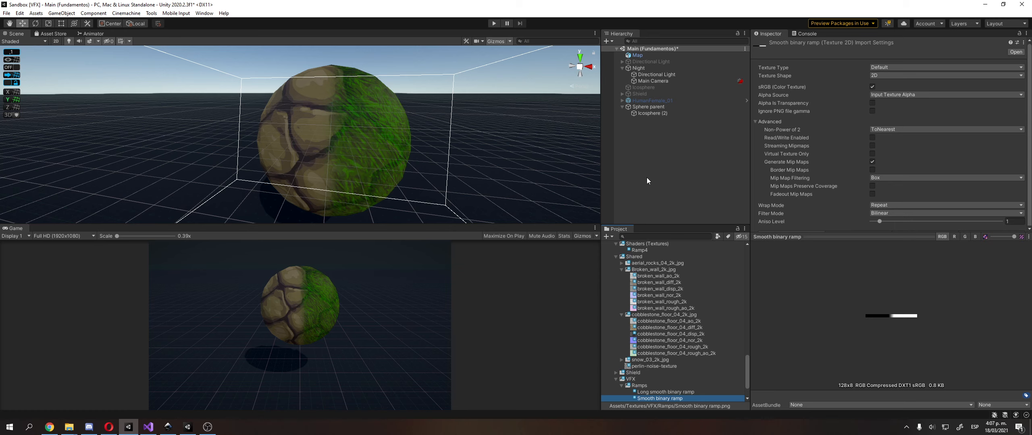
pyautogui.click(638, 116)
pyautogui.click(1017, 322)
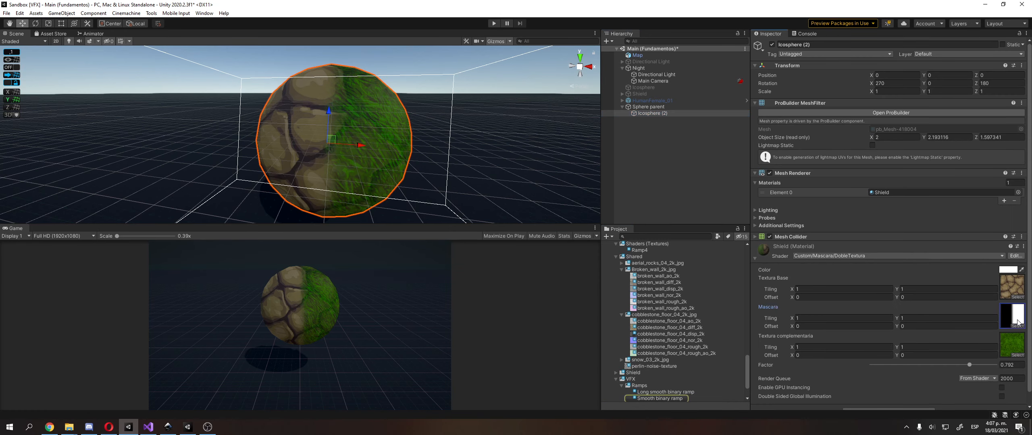
pyautogui.moveTo(668, 399); pyautogui.dragTo(1013, 321)
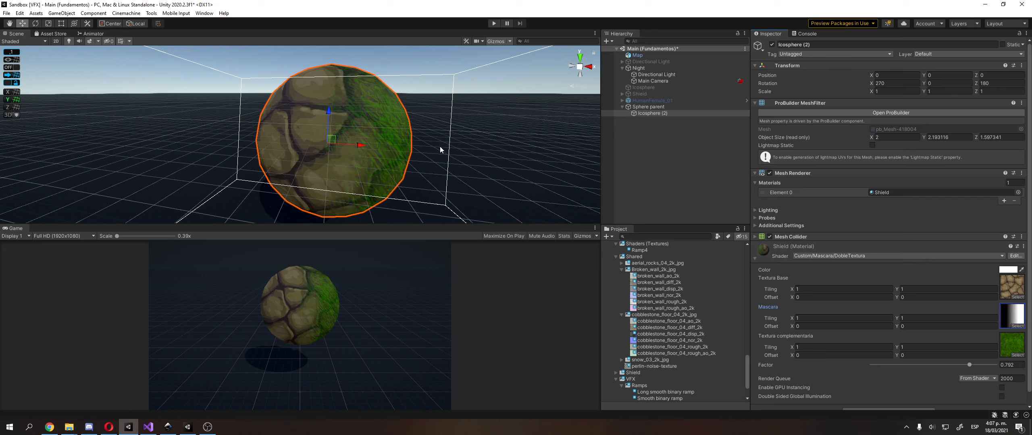
# Assign perlin-noise-texture as the Shield material's Mascara and raise the Factor to 1
pyautogui.click(1008, 327)
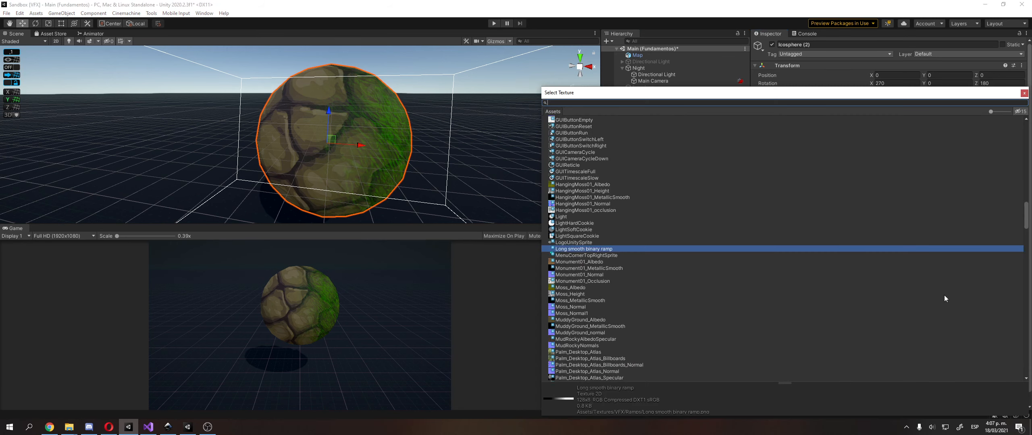
pyautogui.write('perl')
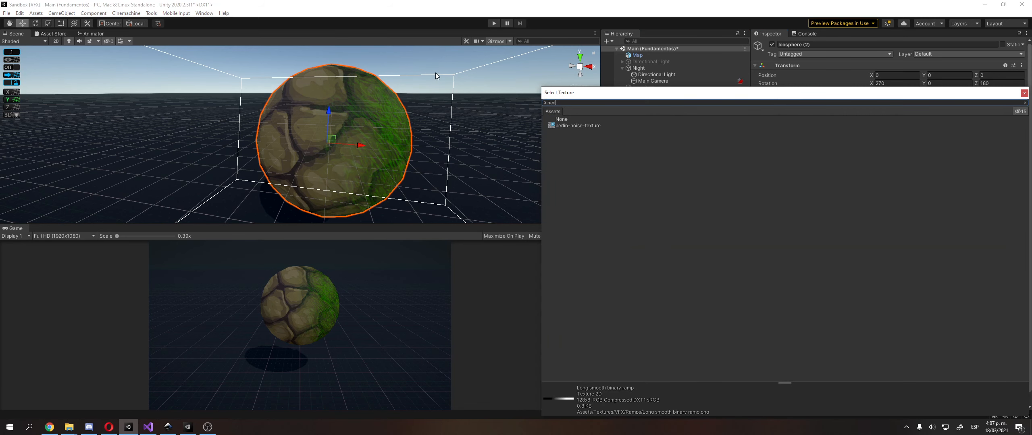
pyautogui.press('Down')
pyautogui.press('Return')
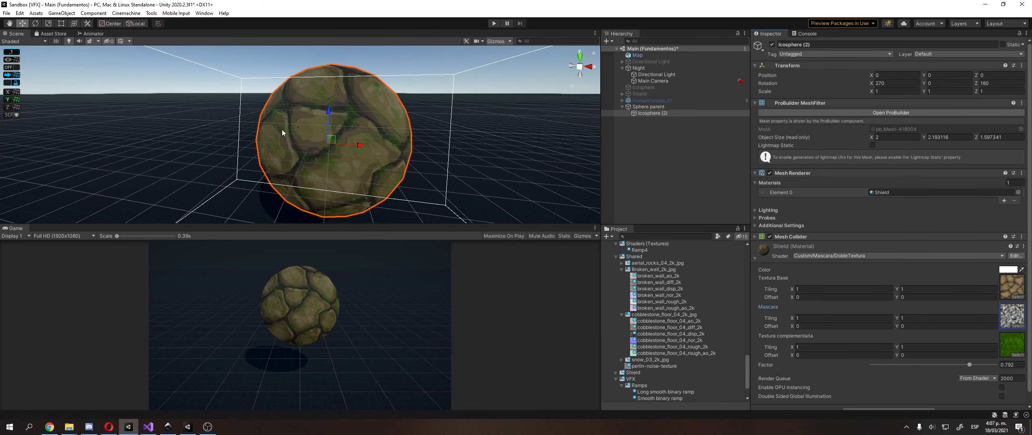
pyautogui.moveTo(970, 365); pyautogui.dragTo(998, 365)
pyautogui.keyDown('alt'); pyautogui.moveTo(347, 120); pyautogui.dragTo(327, 111); pyautogui.keyUp('alt')
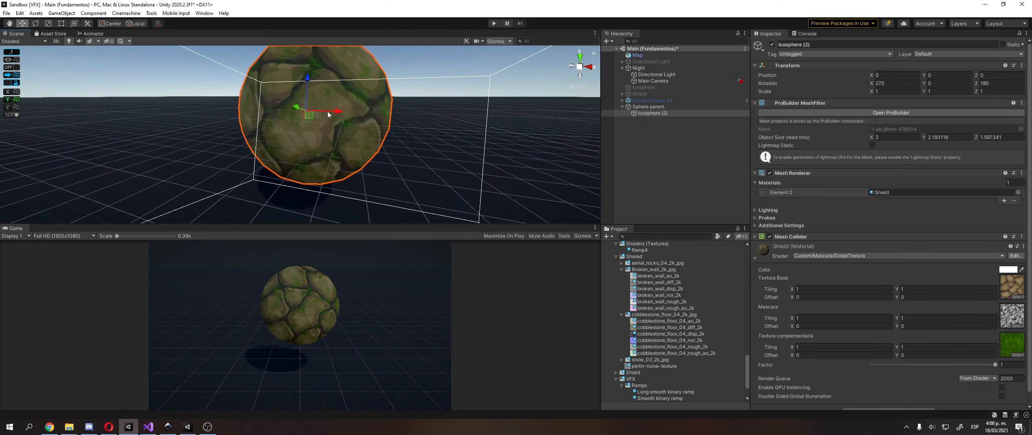
pyautogui.moveTo(327, 111); pyautogui.dragTo(327, 114, button='middle')
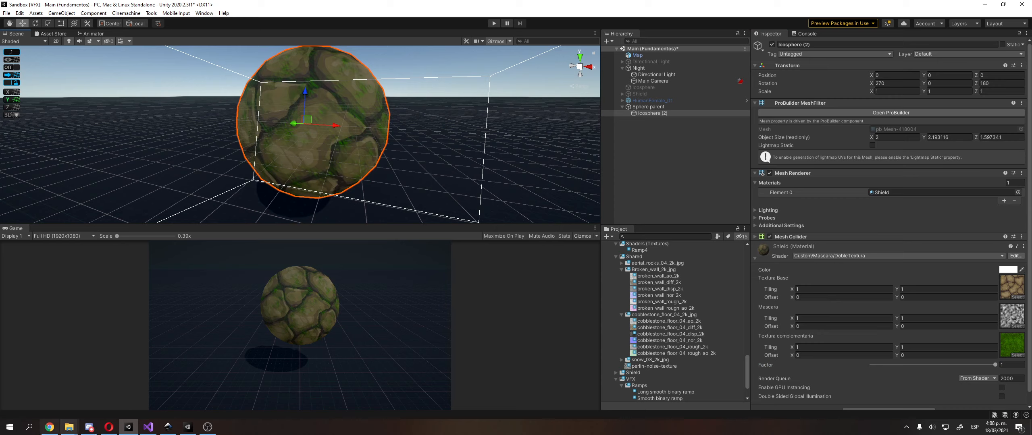
pyautogui.click(208, 428)
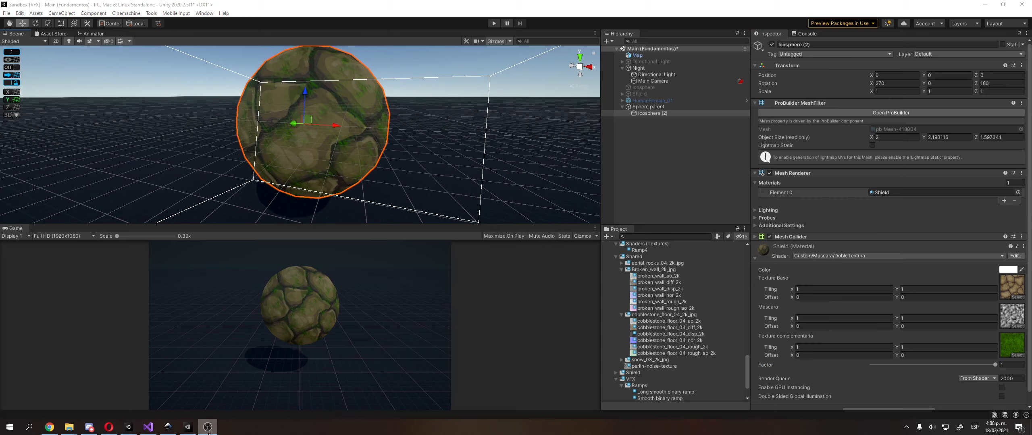
pyautogui.click(208, 428)
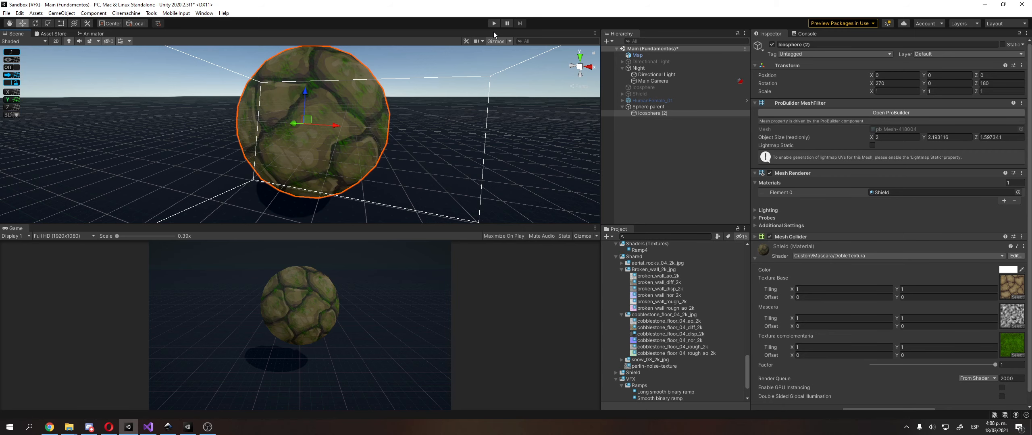
# In play mode, move the Main Camera to about X 0.401, Y 4.463, Z -5.146, tilt it to about 30.27° around X, and stop playback
pyautogui.click(491, 24)
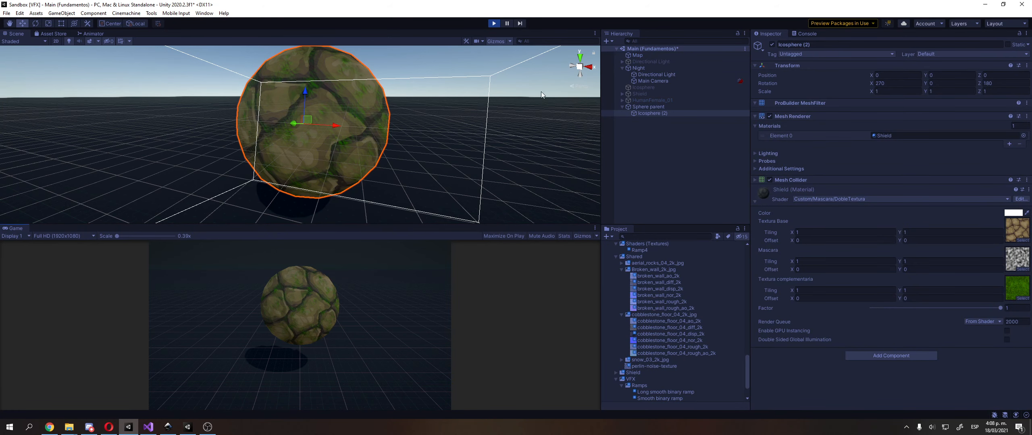
pyautogui.click(655, 80)
pyautogui.moveTo(243, 78); pyautogui.dragTo(197, 142, button='right')
pyautogui.press('s')
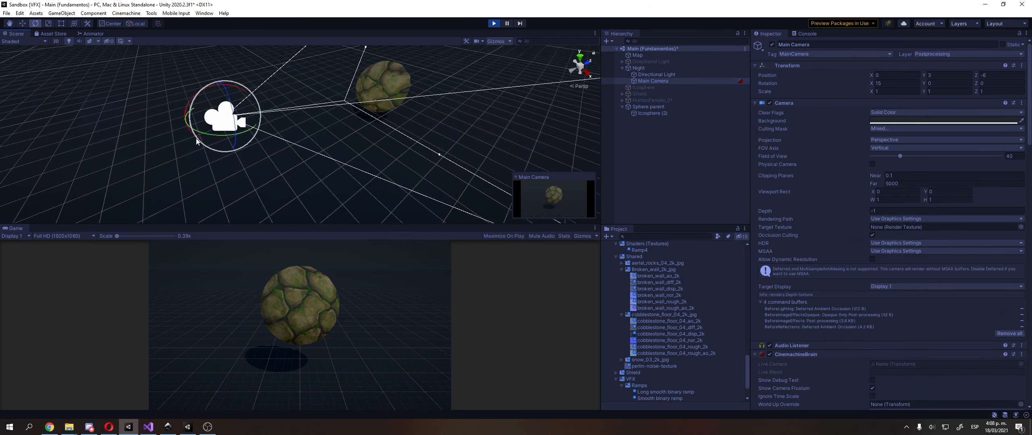
pyautogui.moveTo(196, 141); pyautogui.dragTo(321, 39)
pyautogui.press('w')
pyautogui.moveTo(322, 63); pyautogui.dragTo(332, 78, button='right')
pyautogui.moveTo(331, 78); pyautogui.dragTo(335, 121, button='middle')
pyautogui.moveTo(274, 183); pyautogui.dragTo(350, 162)
pyautogui.click(494, 25)
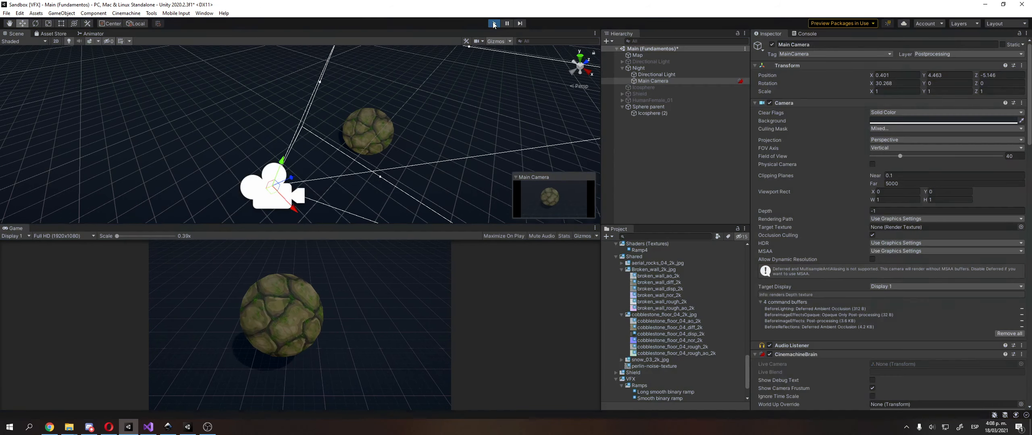
# Switch to the Opera browser and open the snow_02 texture page on texturehaven.com in a new tab
pyautogui.click(372, 106)
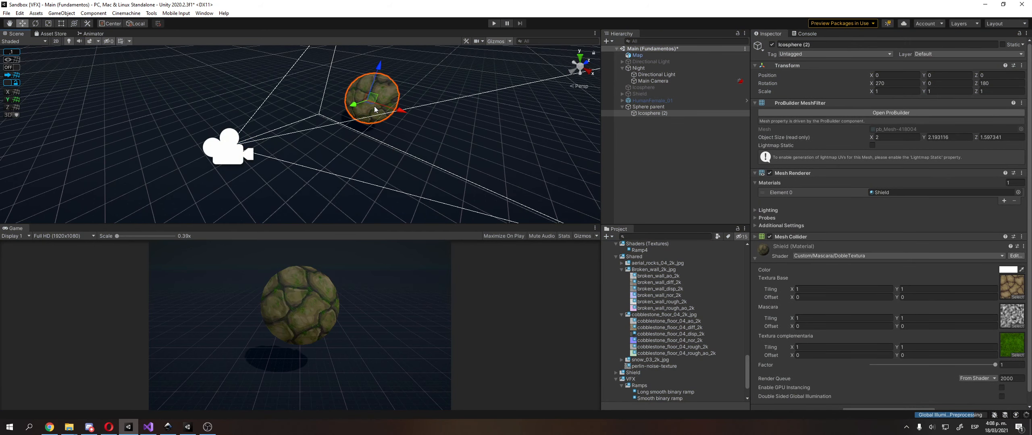
pyautogui.click(109, 427)
pyautogui.hotkey('ctrl', 't')
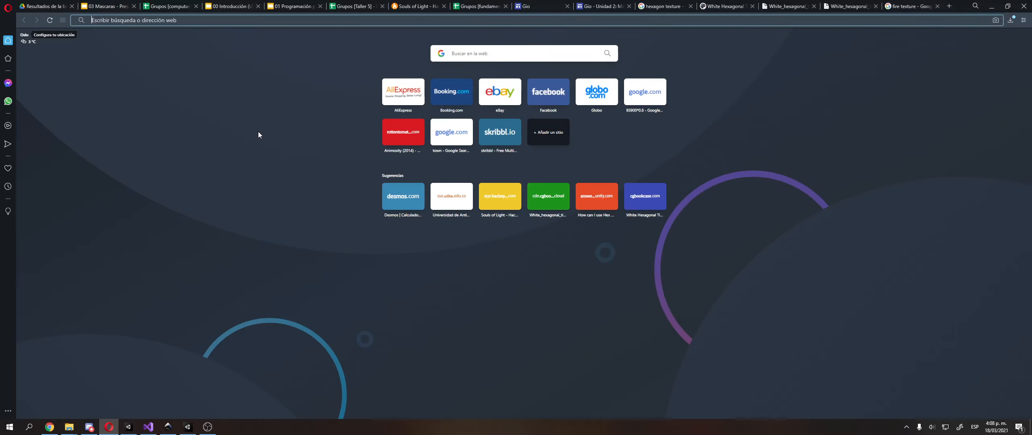
pyautogui.write('texturehaven.com/tex/?t=snow_02')
pyautogui.press('Return')
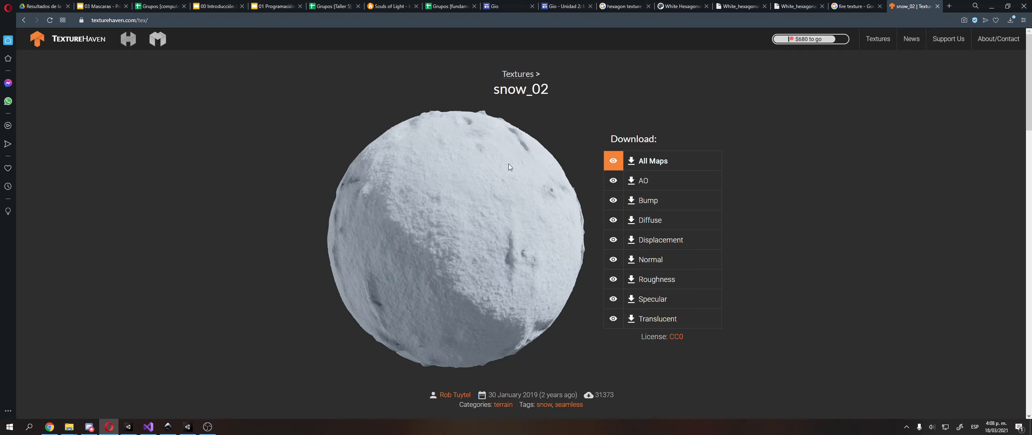
# Browse Texture Haven's full texture catalogue and open the aerial_grass_rock texture page
pyautogui.click(884, 44)
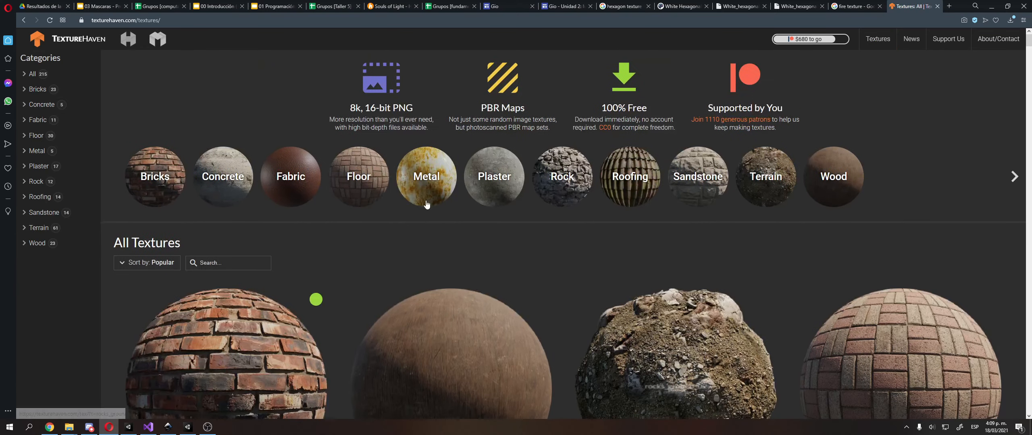
pyautogui.scroll(-14, 360, 238)
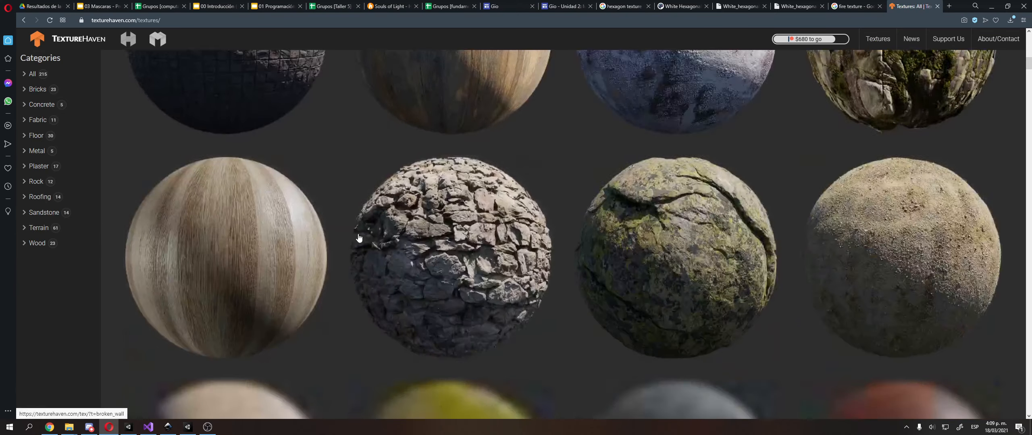
pyautogui.scroll(3, 360, 238)
pyautogui.scroll(-10, 664, 222)
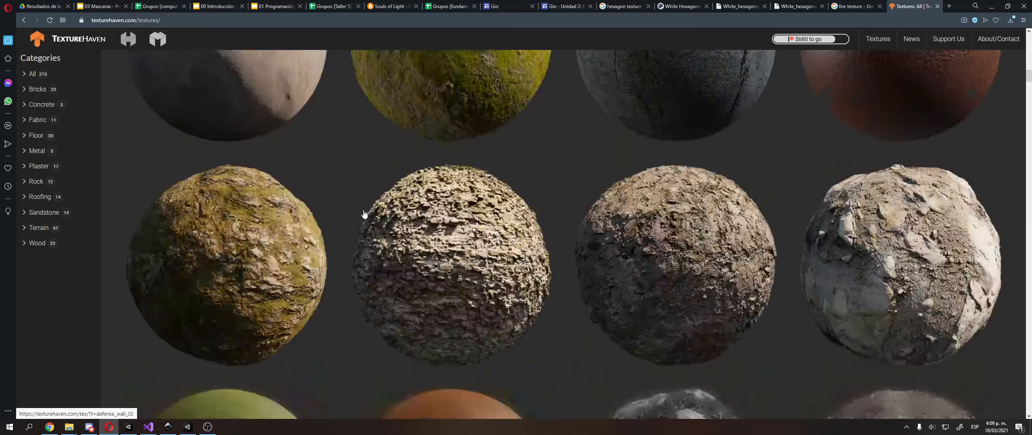
pyautogui.scroll(-5, 358, 218)
pyautogui.scroll(10, 348, 224)
pyautogui.scroll(-8, 484, 252)
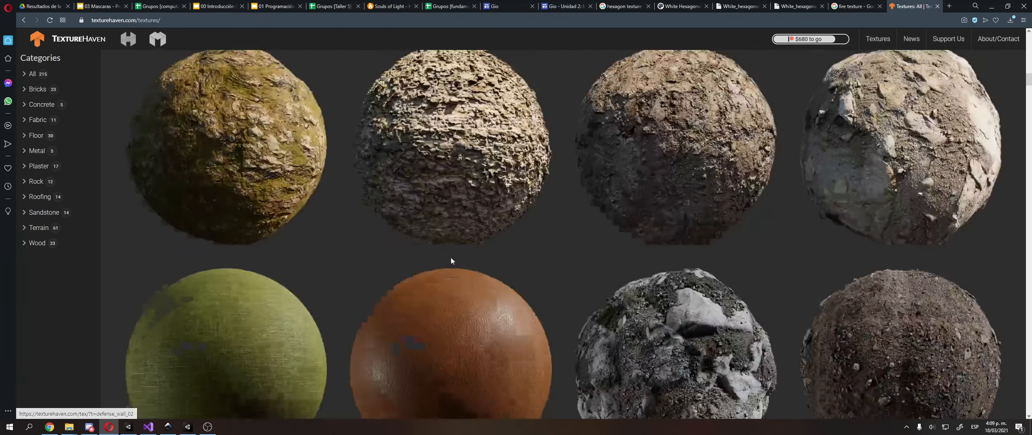
pyautogui.scroll(-5, 451, 261)
pyautogui.scroll(10, 439, 258)
pyautogui.click(463, 198)
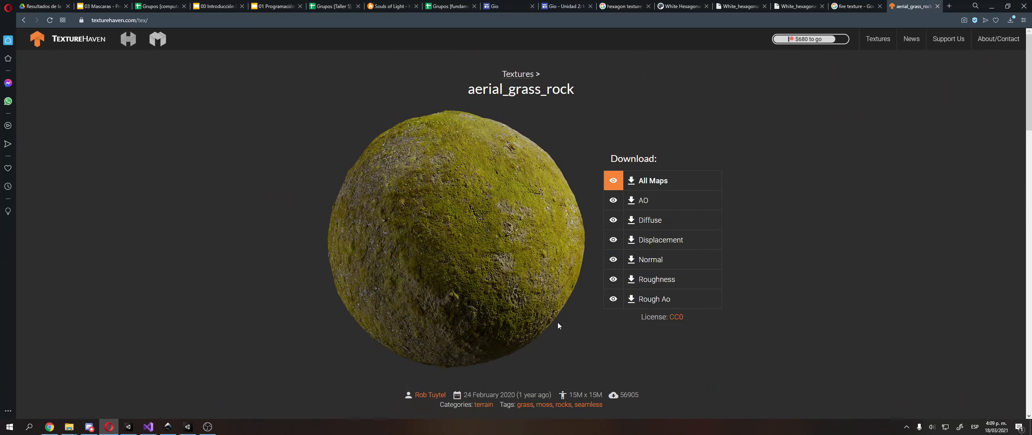
# Switch back to Unity and add a 3D Sphere to the Main (Fundamentos) scene
pyautogui.hotkey('alt', 'Tab')
pyautogui.rightClick(691, 181)
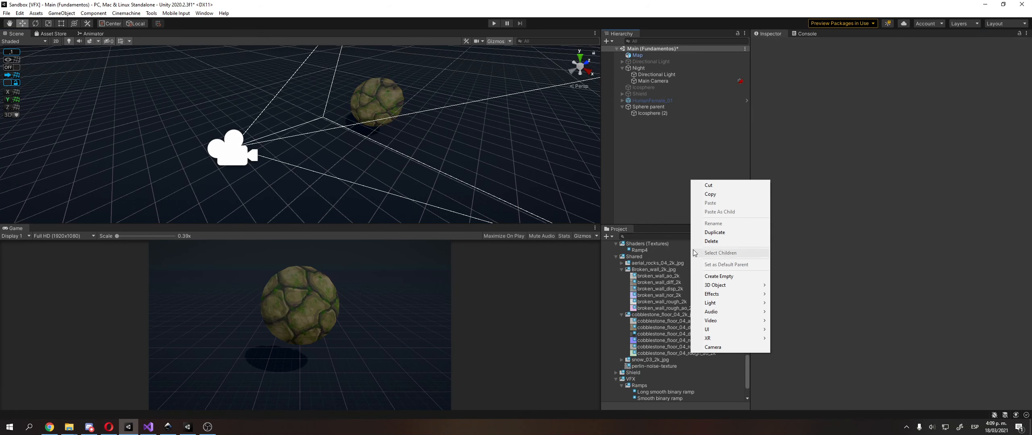
pyautogui.moveTo(718, 293)
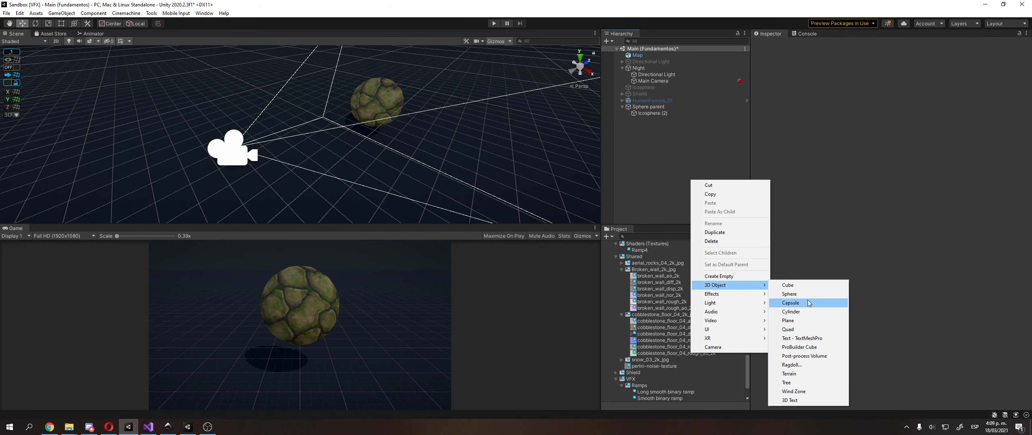
pyautogui.click(790, 294)
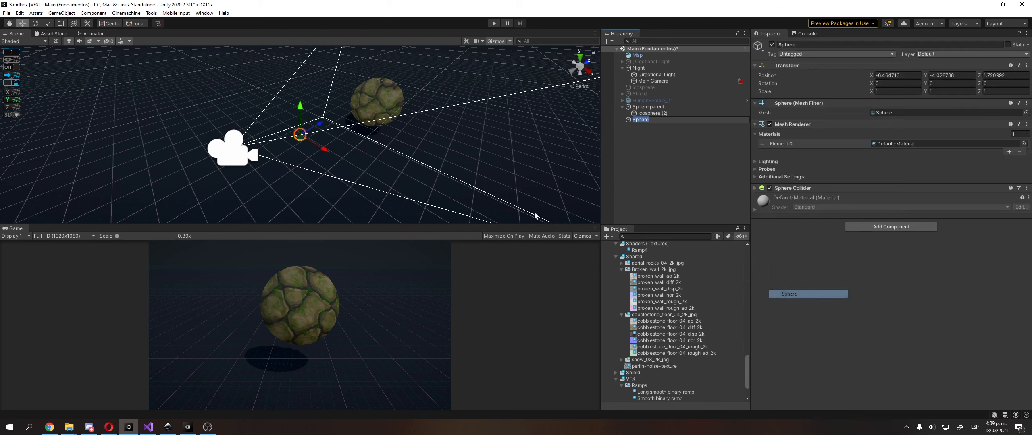
# Reset the new Sphere's transform and move it in front of the rock sphere, to about Y 1.936 and Z -2.857
pyautogui.click(1027, 66)
pyautogui.click(1012, 75)
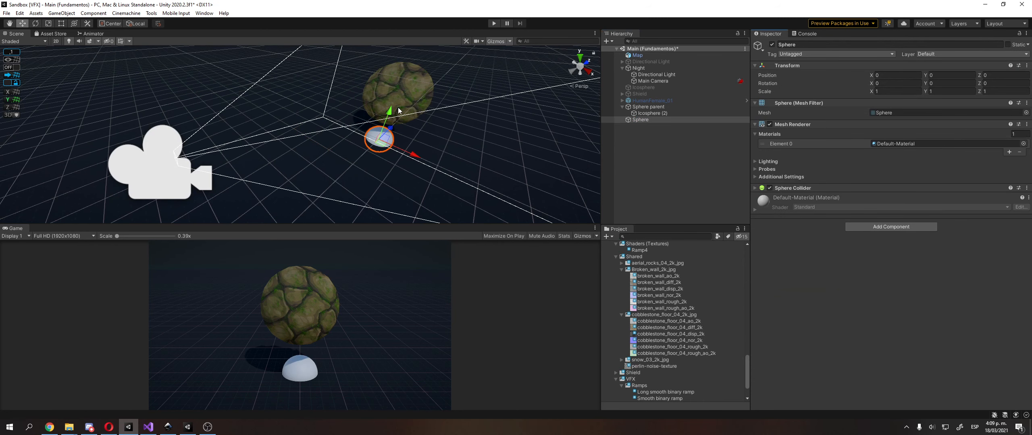
pyautogui.moveTo(398, 110); pyautogui.dragTo(359, 109)
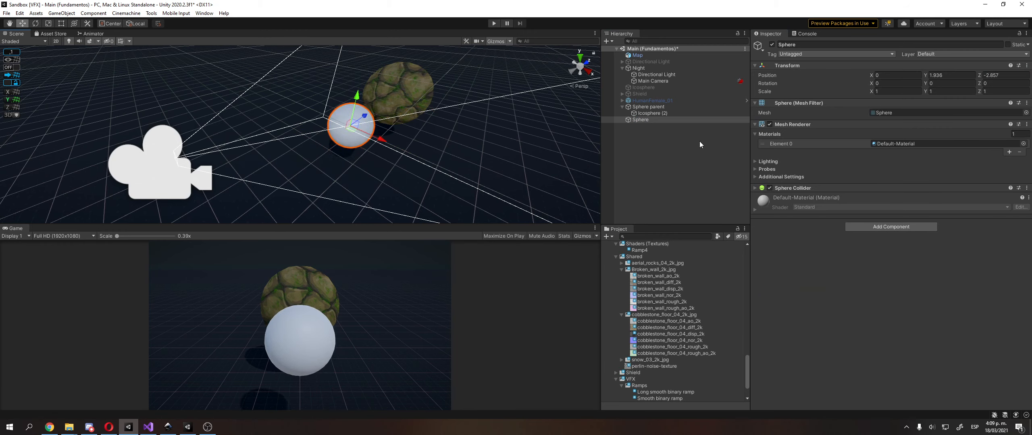
# Locate the rock sphere's Shield material in the project and assign it to the new Sphere
pyautogui.click(684, 113)
pyautogui.click(934, 192)
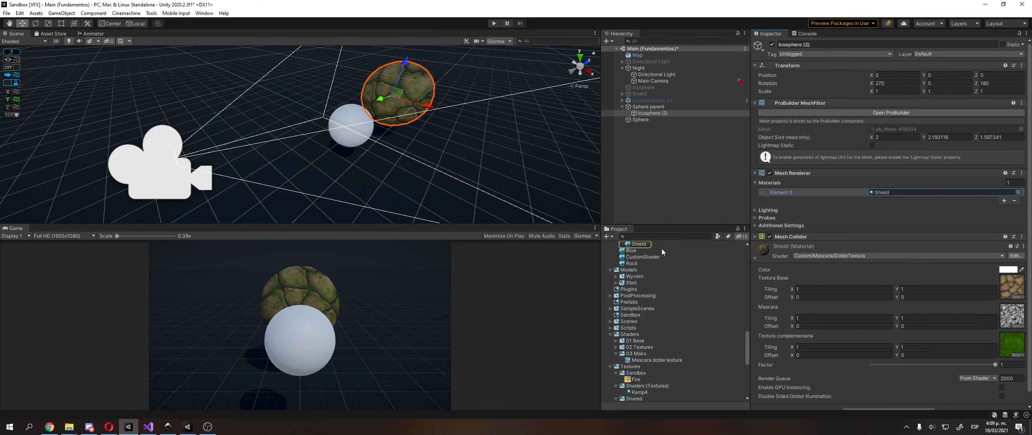
pyautogui.moveTo(641, 244); pyautogui.dragTo(341, 111)
pyautogui.click(344, 113)
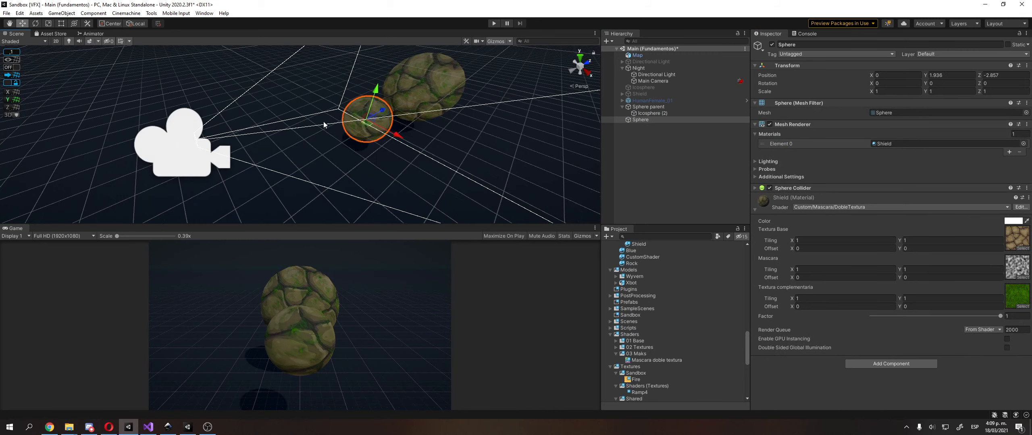
pyautogui.moveTo(325, 125); pyautogui.dragTo(280, 135, button='right')
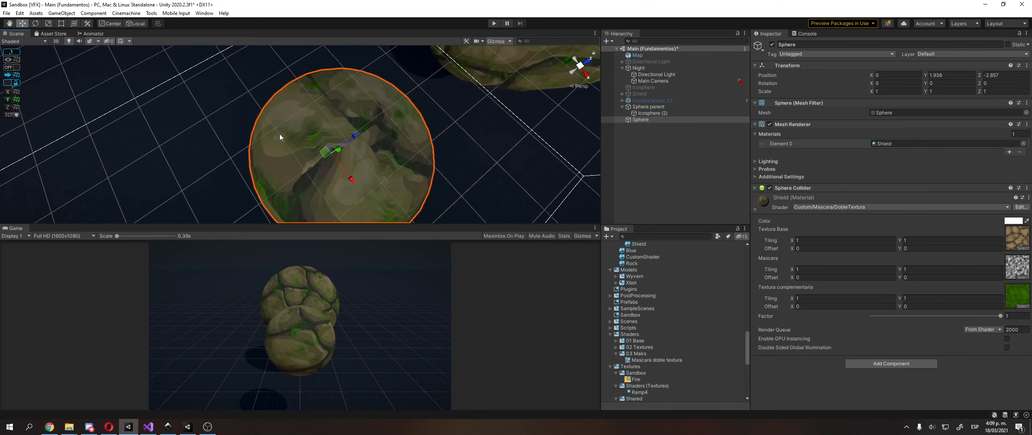
# Rotate the new Sphere about its X axis to about 139.12 to inspect its texture mapping, and delete the Sphere
pyautogui.press('e')
pyautogui.moveTo(353, 187); pyautogui.dragTo(369, 112, button='middle')
pyautogui.moveTo(344, 73); pyautogui.dragTo(313, 143)
pyautogui.moveTo(280, 166); pyautogui.dragTo(293, 175, button='middle')
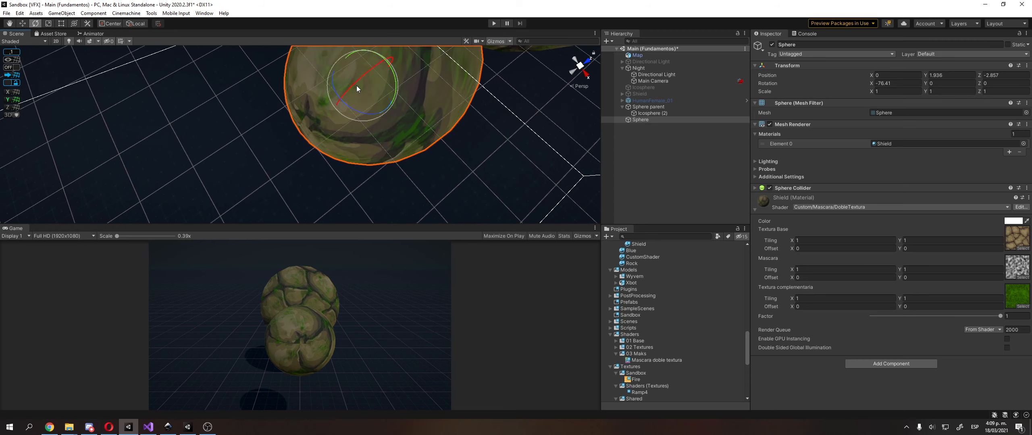
pyautogui.moveTo(356, 84); pyautogui.dragTo(532, 426)
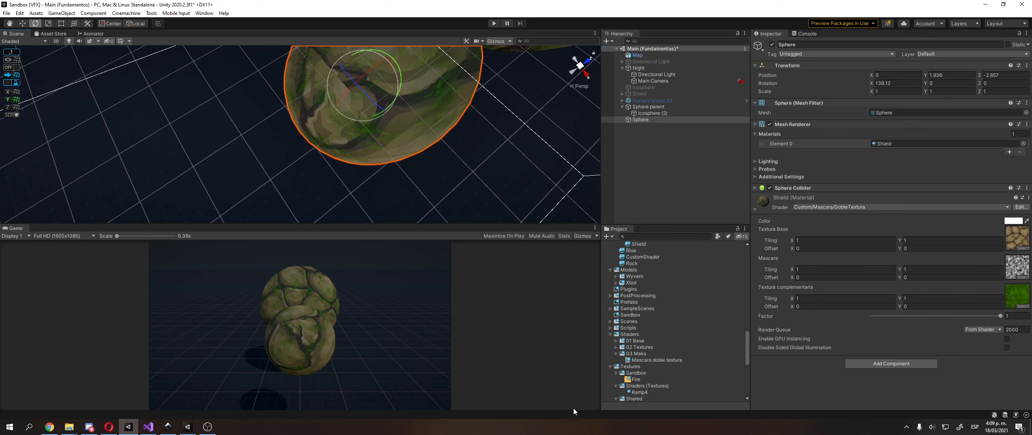
pyautogui.press('Delete')
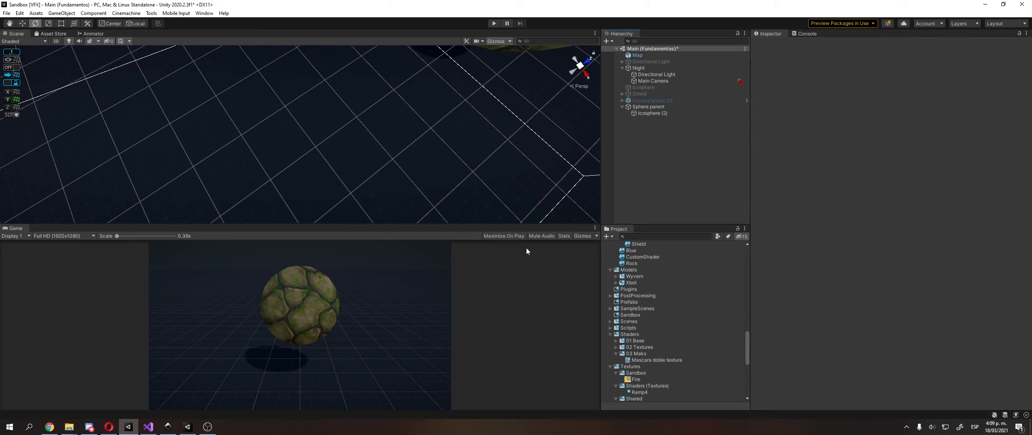
# Examine the blended rock and grass textures on Icosphere (2) from several angles in the scene
pyautogui.moveTo(420, 149); pyautogui.dragTo(417, 131, button='right')
pyautogui.scroll(-4, 413, 126)
pyautogui.moveTo(413, 126); pyautogui.dragTo(387, 159, button='middle')
pyautogui.moveTo(386, 158); pyautogui.dragTo(390, 118, button='right')
pyautogui.moveTo(390, 119); pyautogui.dragTo(392, 99, button='middle')
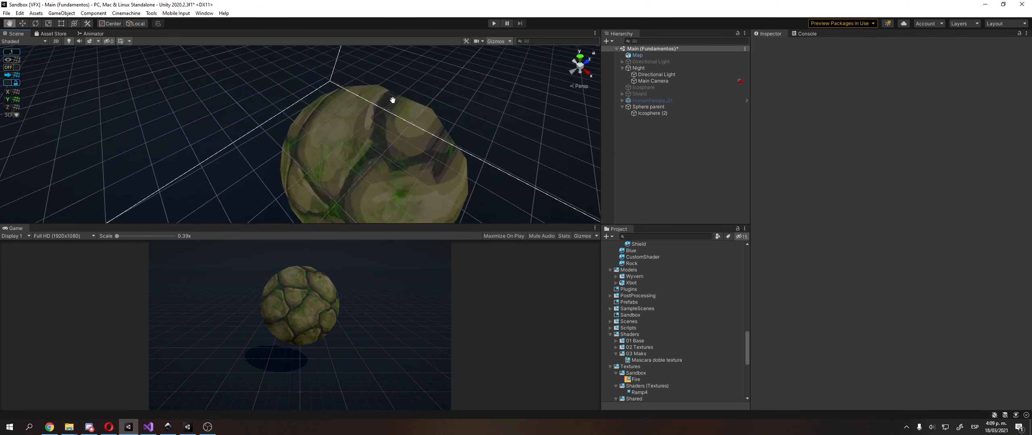
pyautogui.moveTo(392, 99); pyautogui.dragTo(401, 105, button='right')
pyautogui.moveTo(401, 105)
pyautogui.mouseDown(button='middle')
pyautogui.moveTo(410, 107)
pyautogui.moveTo(394, 139)
pyautogui.moveTo(392, 109)
pyautogui.mouseUp(button='middle')
pyautogui.scroll(-3, 408, 127)
pyautogui.click(392, 109)
pyautogui.press('q')
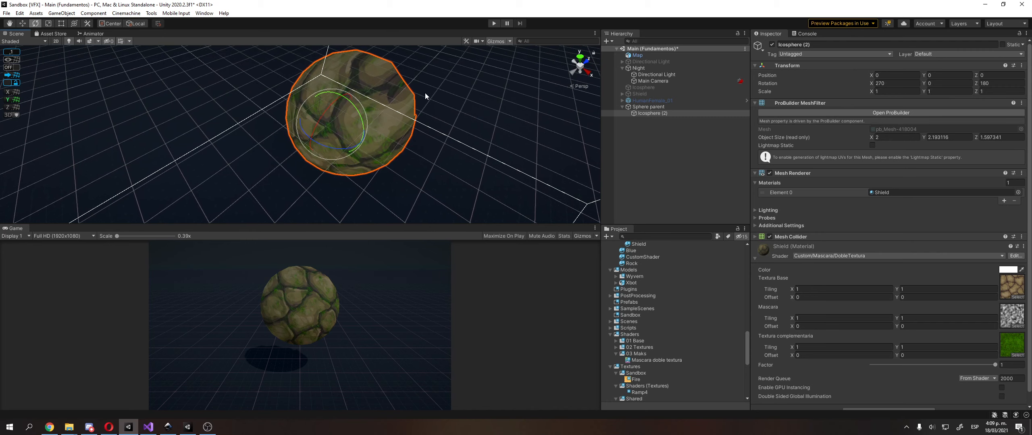
pyautogui.press('w')
pyautogui.click(613, 168)
pyautogui.moveTo(388, 103); pyautogui.dragTo(395, 87, button='right')
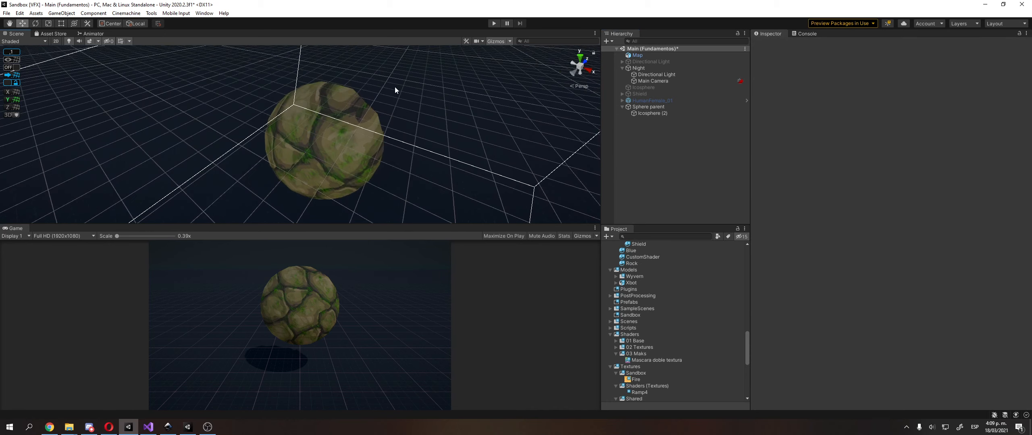
pyautogui.moveTo(395, 87); pyautogui.dragTo(430, 71, button='middle')
pyautogui.moveTo(430, 71); pyautogui.dragTo(448, 71, button='right')
pyautogui.moveTo(448, 71); pyautogui.dragTo(404, 103, button='middle')
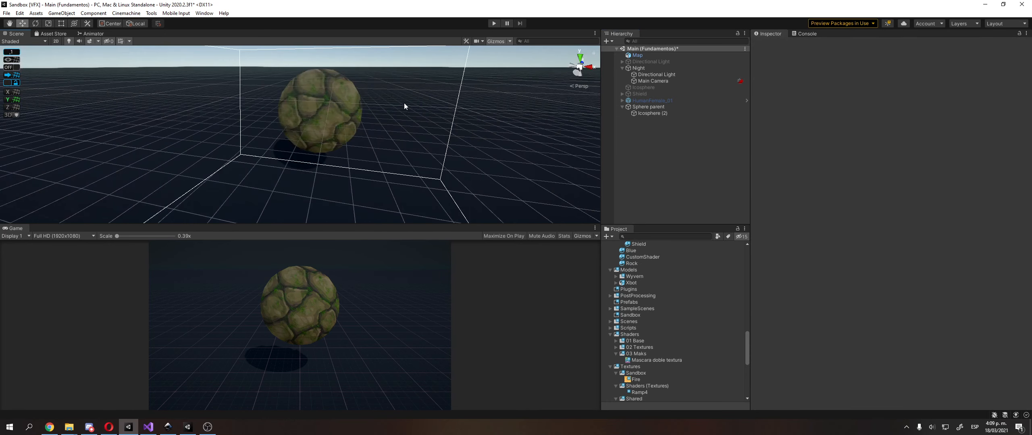
pyautogui.click(348, 112)
pyautogui.moveTo(348, 112); pyautogui.dragTo(245, 101, button='right')
pyautogui.moveTo(245, 101); pyautogui.dragTo(206, 115, button='middle')
pyautogui.moveTo(217, 117); pyautogui.dragTo(375, 149, button='right')
pyautogui.press('a')
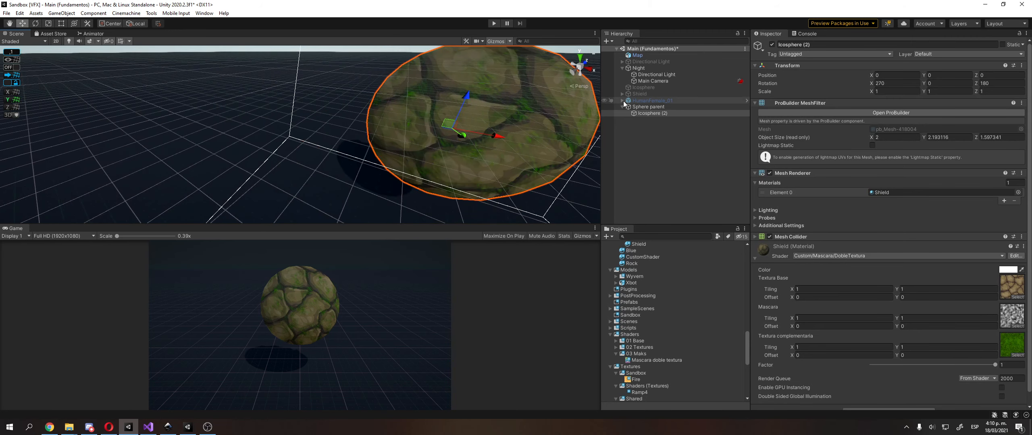
# Select Sphere parent and open its LookAtCamera script in Visual Studio
pyautogui.click(643, 107)
pyautogui.click(865, 102)
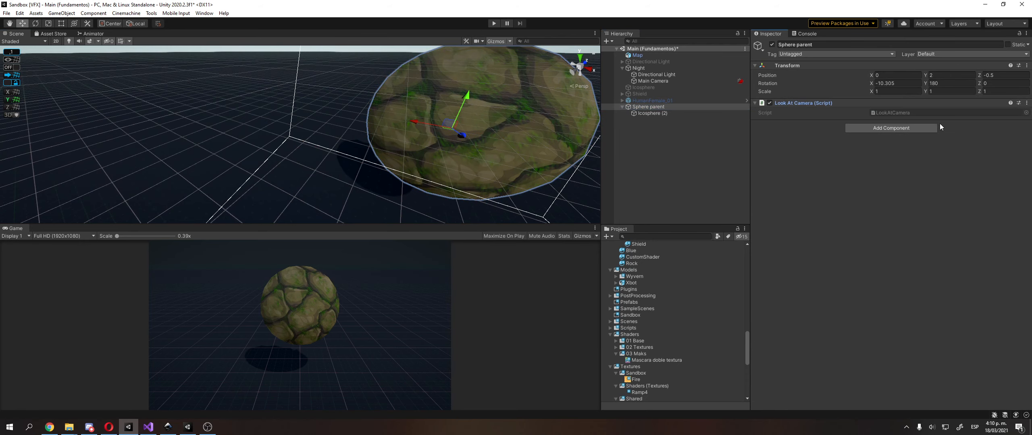
pyautogui.doubleClick(931, 113)
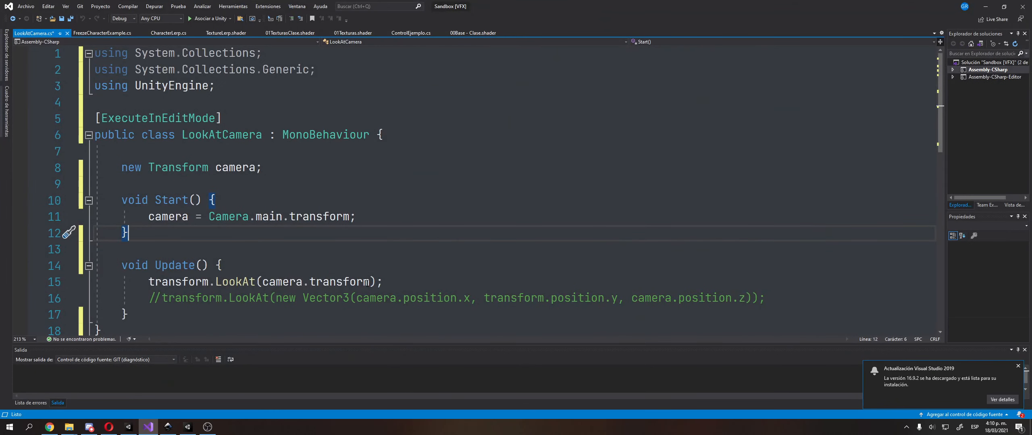
# Delete the commented-out LookAt line from the Update method and save the script
pyautogui.moveTo(373, 282); pyautogui.dragTo(148, 282)
pyautogui.click(155, 298)
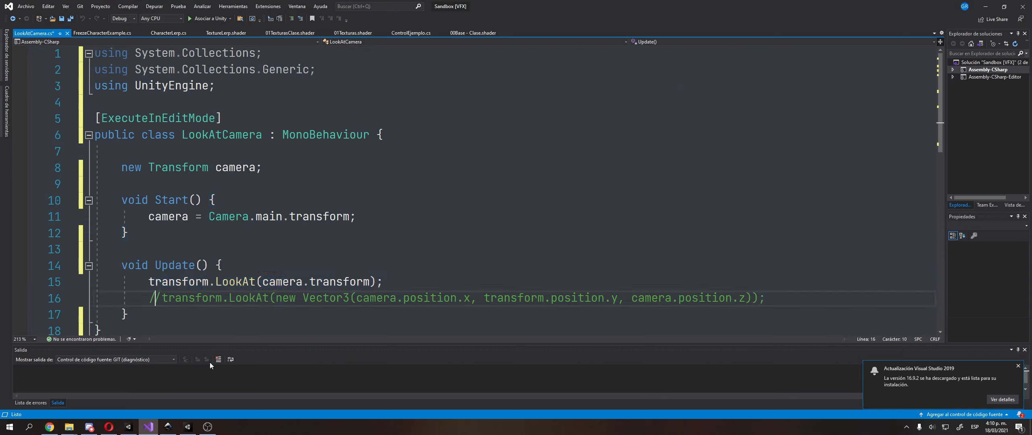
pyautogui.hotkey('ctrl', 'x')
pyautogui.hotkey('ctrl', 's')
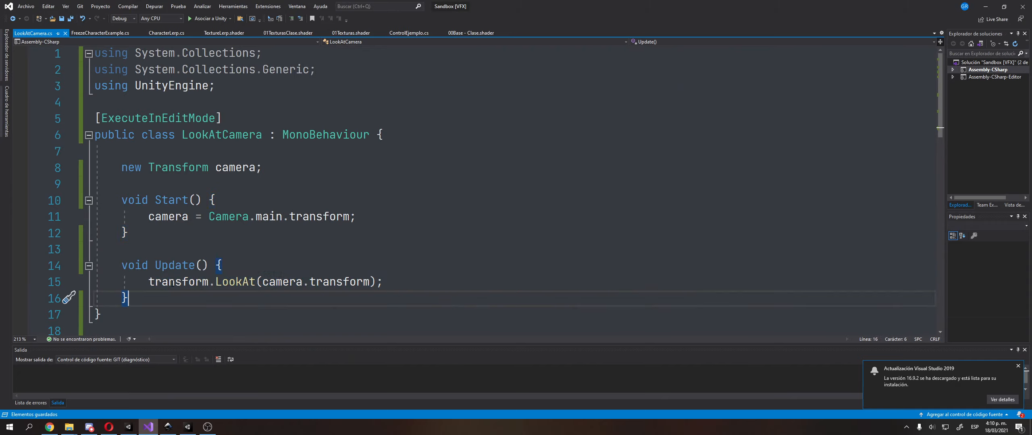
# Review the camera assignment, the LookAt call and the ExecuteInEditMode attribute in the LookAtCamera script
pyautogui.moveTo(150, 283); pyautogui.dragTo(128, 298)
pyautogui.doubleClick(164, 216)
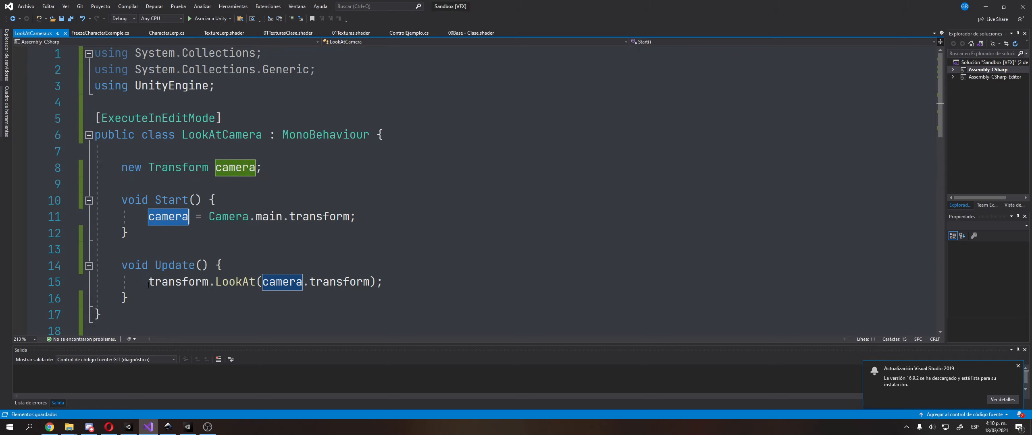
pyautogui.moveTo(149, 282); pyautogui.dragTo(437, 313)
pyautogui.click(436, 313)
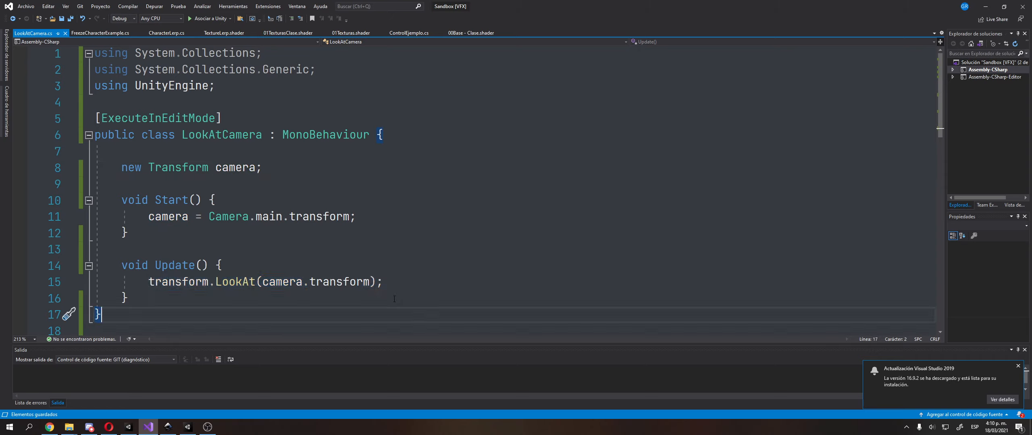
pyautogui.click(257, 282)
pyautogui.moveTo(240, 125); pyautogui.dragTo(12, 117)
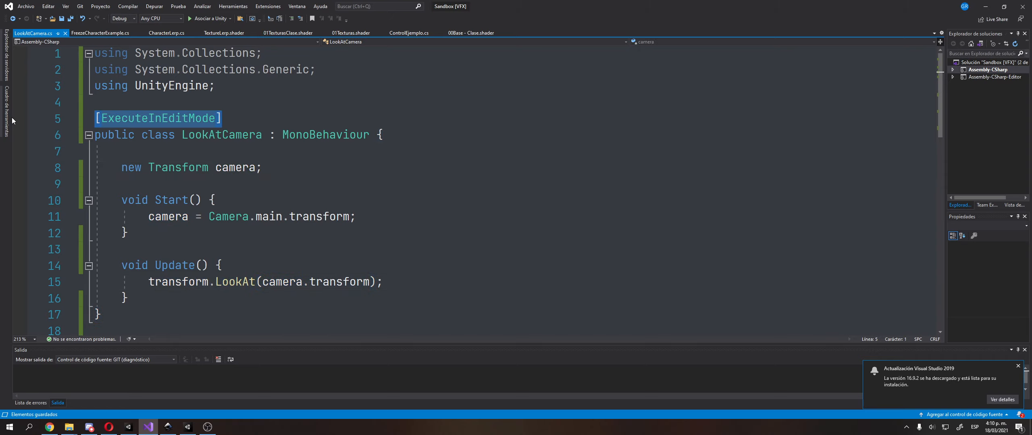
# Switch back to Unity and examine Sphere parent and its textured surface from different angles
pyautogui.hotkey('alt', 'Tab')
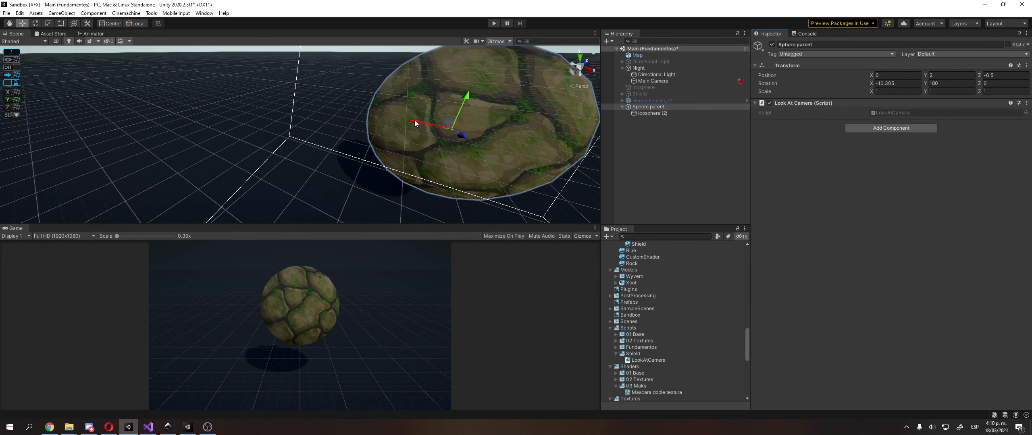
pyautogui.moveTo(415, 123); pyautogui.dragTo(417, 150)
pyautogui.moveTo(425, 115); pyautogui.dragTo(374, 181, button='middle')
pyautogui.moveTo(374, 181); pyautogui.dragTo(352, 169, button='right')
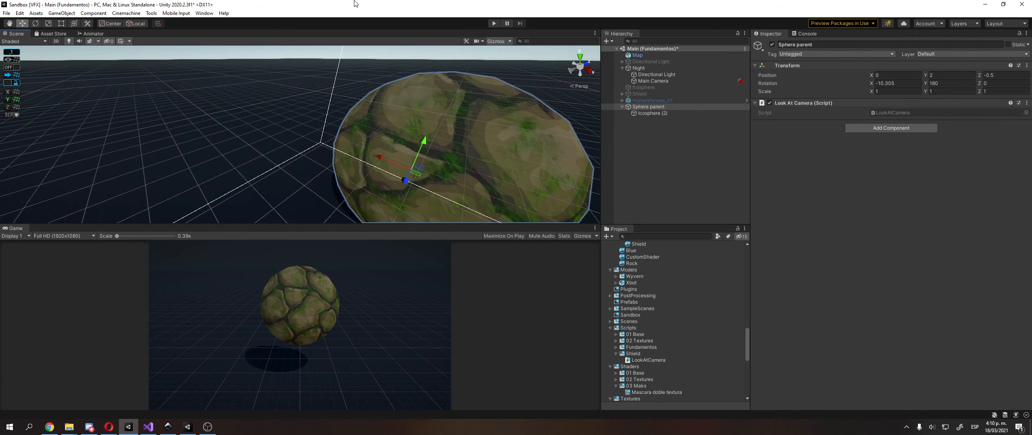
pyautogui.moveTo(499, 162); pyautogui.dragTo(488, 151, button='right')
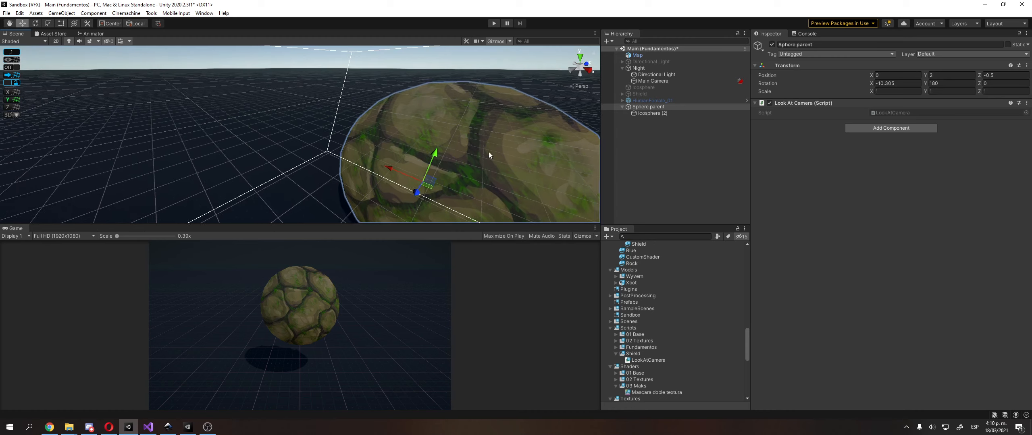
pyautogui.moveTo(488, 152); pyautogui.dragTo(447, 136, button='middle')
# Move the Main Camera to about Y 4.466, Z -5.607 and tilt it to about 48.73 degrees about X
pyautogui.click(675, 80)
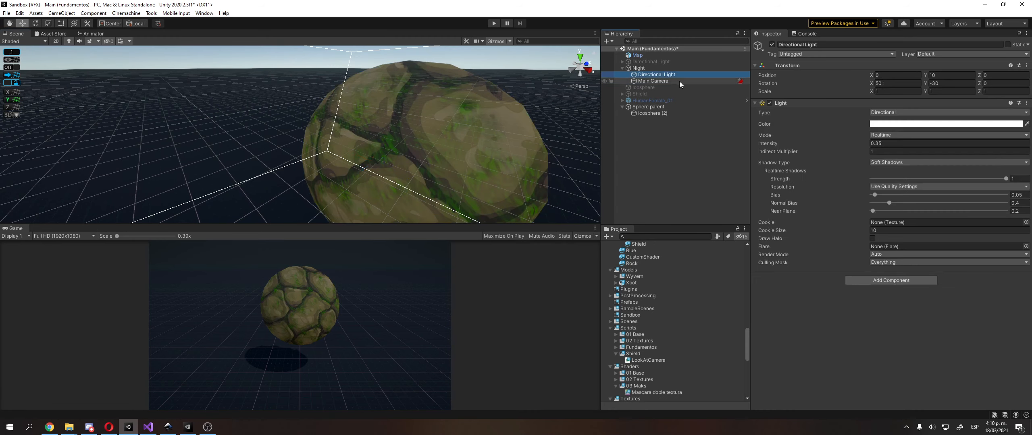
pyautogui.press('f')
pyautogui.moveTo(173, 190); pyautogui.dragTo(282, 92)
pyautogui.press('e')
pyautogui.moveTo(282, 92); pyautogui.dragTo(258, 87, button='middle')
pyautogui.press('w')
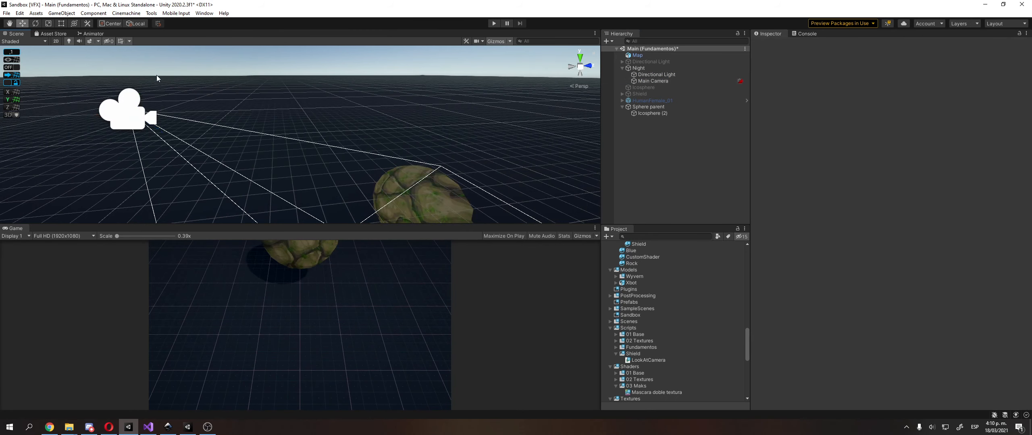
# Move the Main Camera around above the sphere, ending at about X 1.098, Y 8.5, Z -6.04
pyautogui.moveTo(148, 89); pyautogui.dragTo(265, 59)
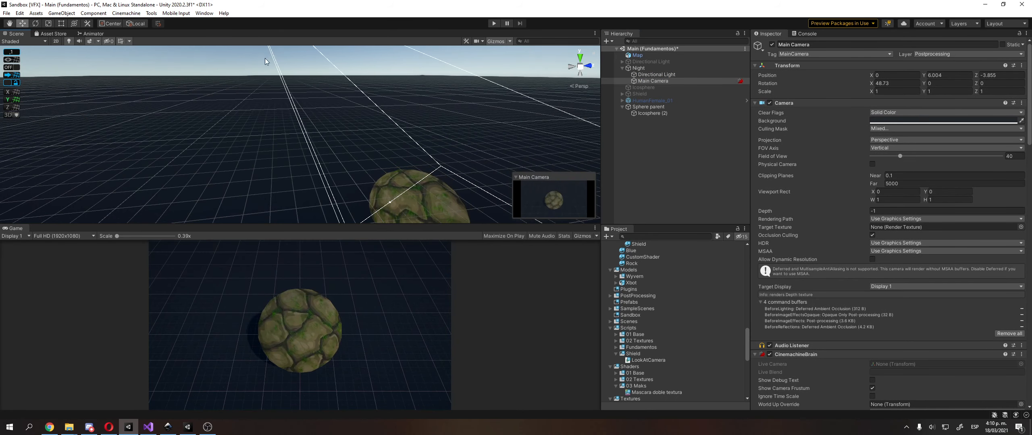
pyautogui.scroll(-8, 259, 106)
pyautogui.moveTo(308, 130); pyautogui.dragTo(259, 108)
pyautogui.keyDown('alt'); pyautogui.moveTo(133, 108); pyautogui.dragTo(328, 148); pyautogui.keyUp('alt')
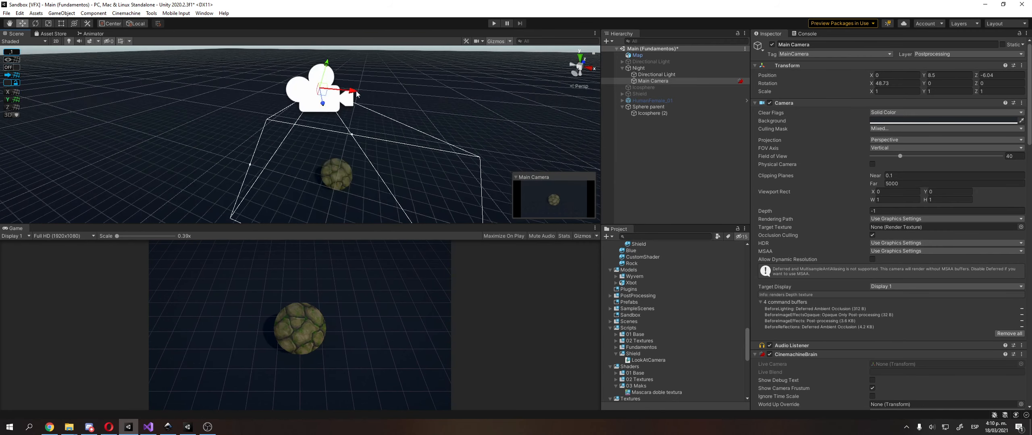
pyautogui.moveTo(357, 93); pyautogui.dragTo(373, 194)
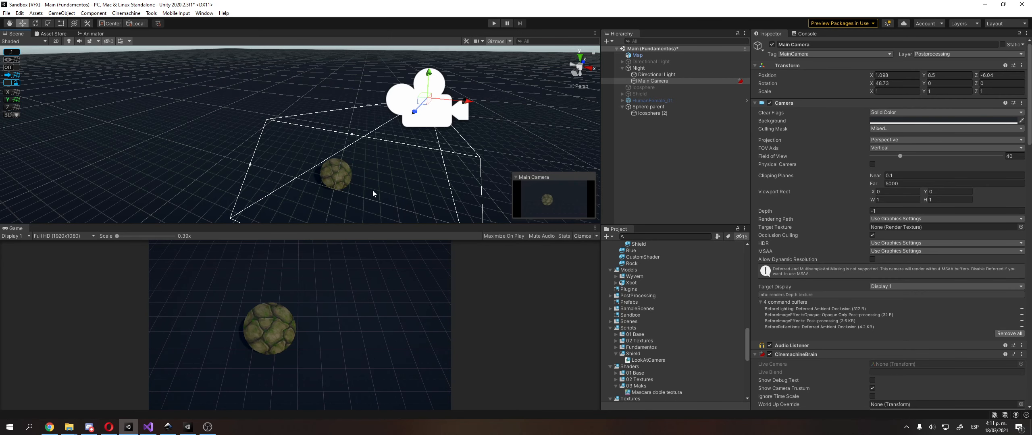
# Undo all the test moves and the tilt of the Main Camera
pyautogui.hotkey('ctrl', 'z')
pyautogui.hotkey('ctrl', 'z')
pyautogui.hotkey('ctrl', 'z')
pyautogui.moveTo(357, 197); pyautogui.dragTo(294, 161, button='right')
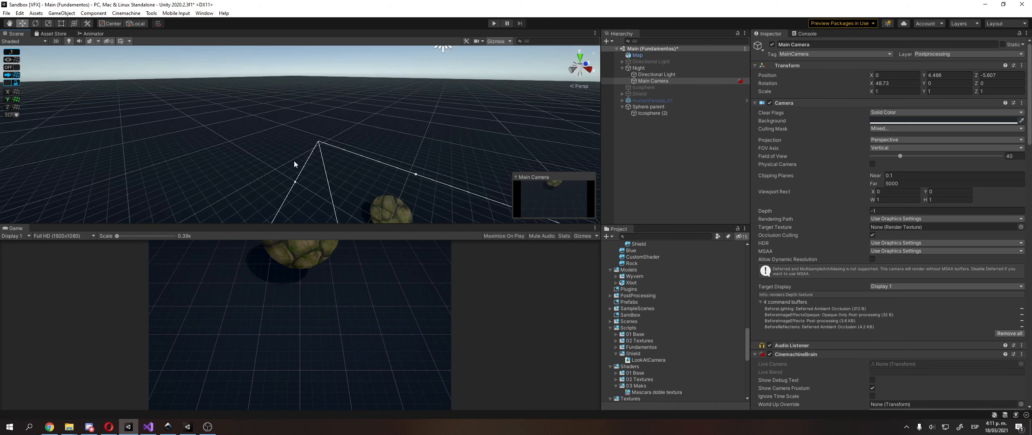
pyautogui.moveTo(295, 162); pyautogui.dragTo(243, 148, button='middle')
pyautogui.moveTo(243, 148); pyautogui.dragTo(192, 131, button='right')
pyautogui.hotkey('ctrl', 'z')
pyautogui.hotkey('ctrl', 'z')
pyautogui.hotkey('ctrl', 'z')
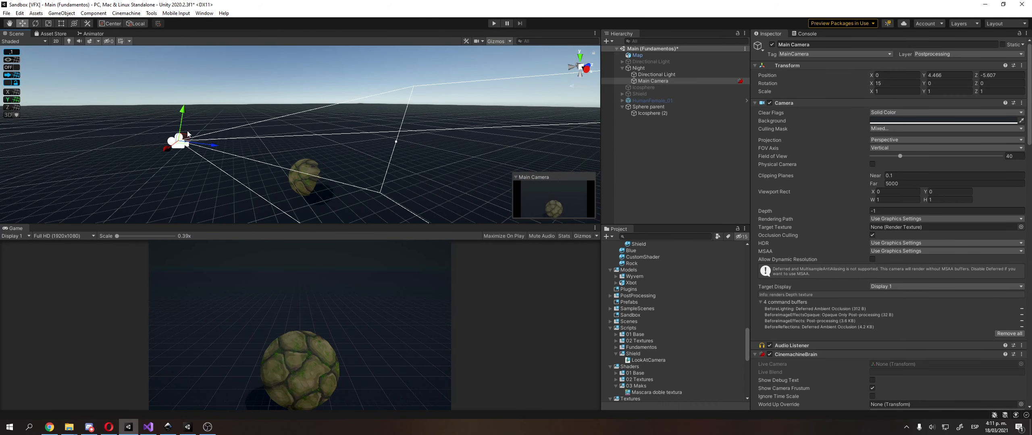
pyautogui.moveTo(283, 138); pyautogui.dragTo(286, 147, button='right')
pyautogui.moveTo(285, 147); pyautogui.dragTo(312, 145, button='middle')
pyautogui.scroll(3, 312, 146)
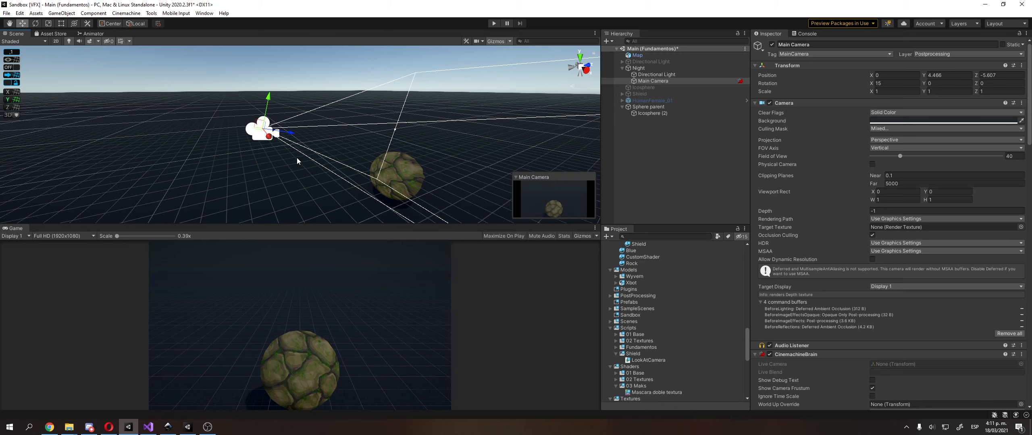
pyautogui.hotkey('ctrl', 'z')
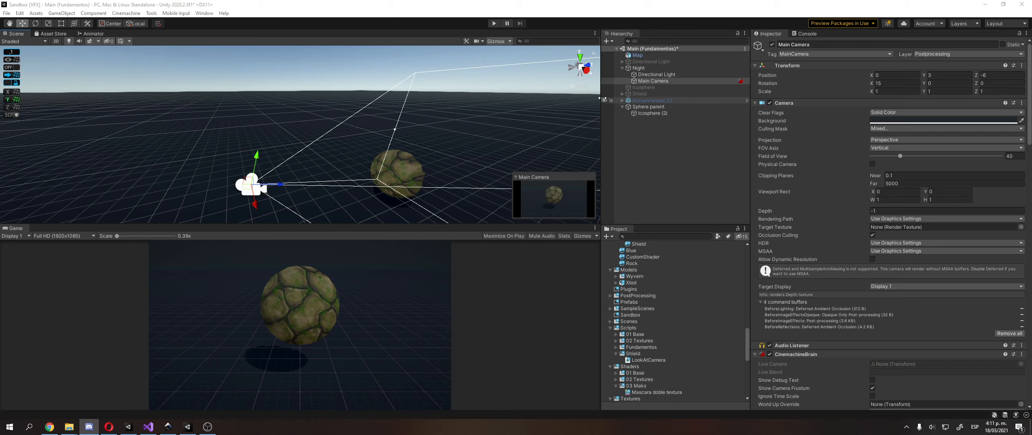
# Select Icosphere (2) under Sphere parent and frame it in the scene to inspect it up close
pyautogui.click(644, 106)
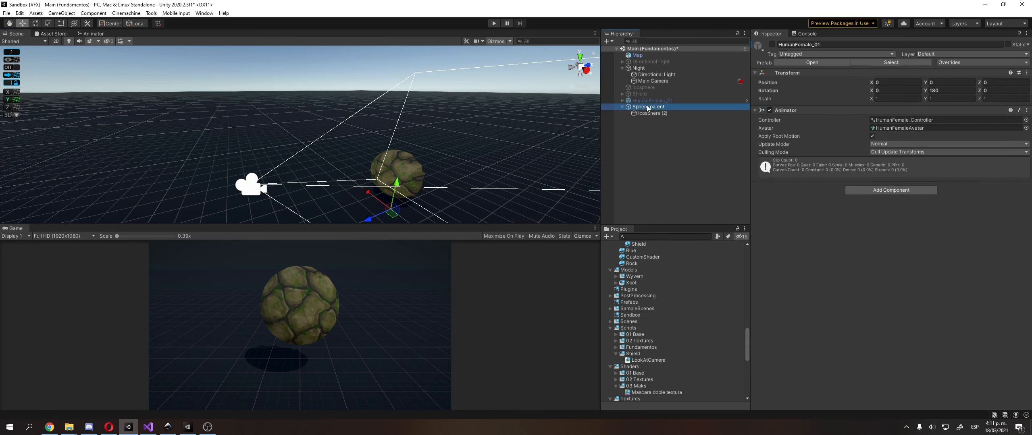
pyautogui.click(677, 114)
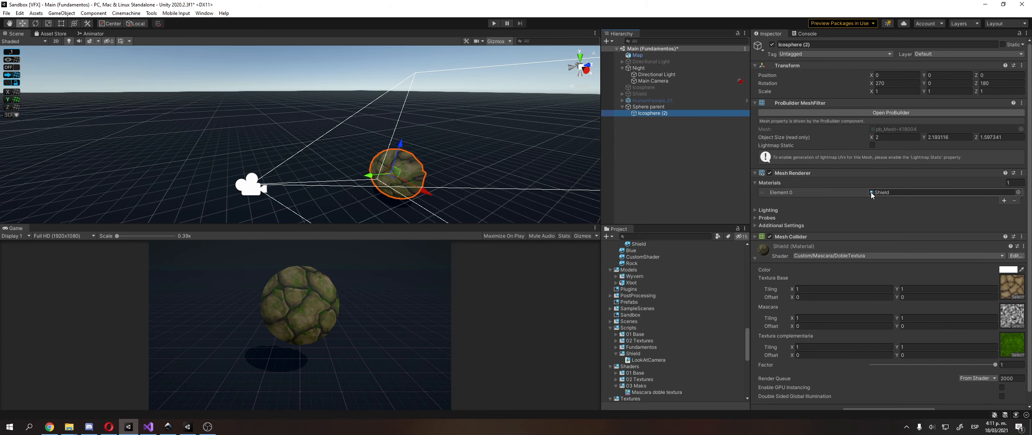
pyautogui.moveTo(546, 189); pyautogui.dragTo(490, 175, button='right')
pyautogui.moveTo(490, 176); pyautogui.dragTo(406, 168, button='middle')
pyautogui.scroll(8, 408, 169)
pyautogui.press('f')
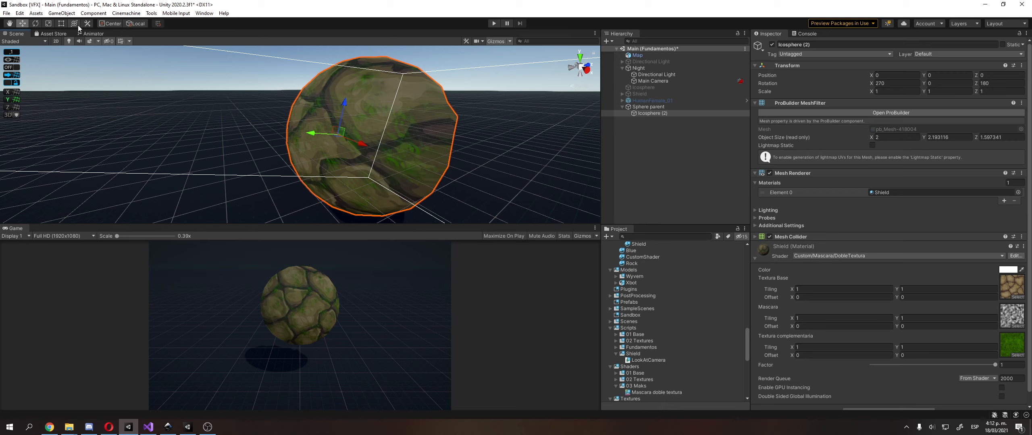
# Switch to the Opera browser and open the Unity Asset Store (assetstore.unity.com) in a new tab
pyautogui.click(124, 425)
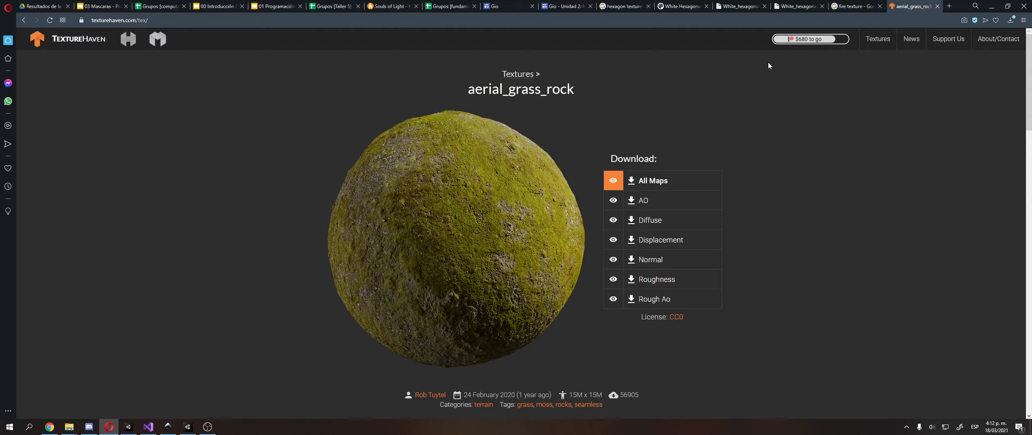
pyautogui.hotkey('ctrl', 't')
pyautogui.write('as')
pyautogui.press('Return')
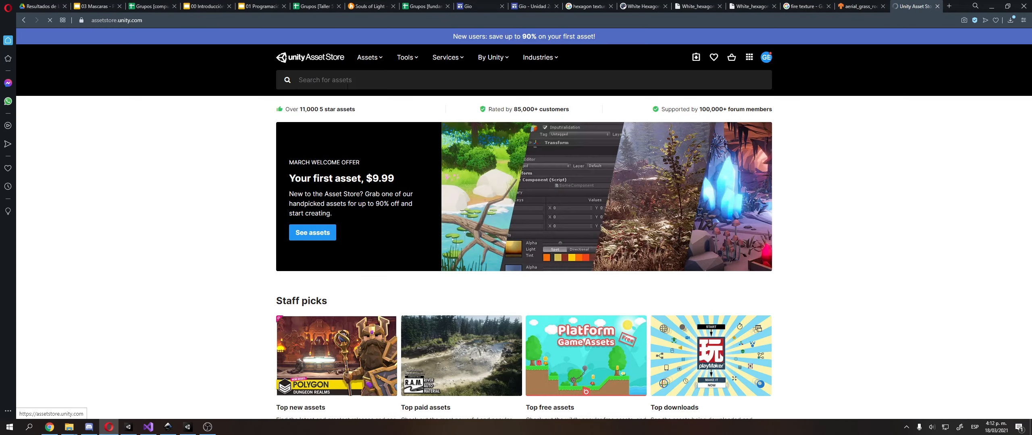
# Search the Asset Store for "particle texture"
pyautogui.click(348, 84)
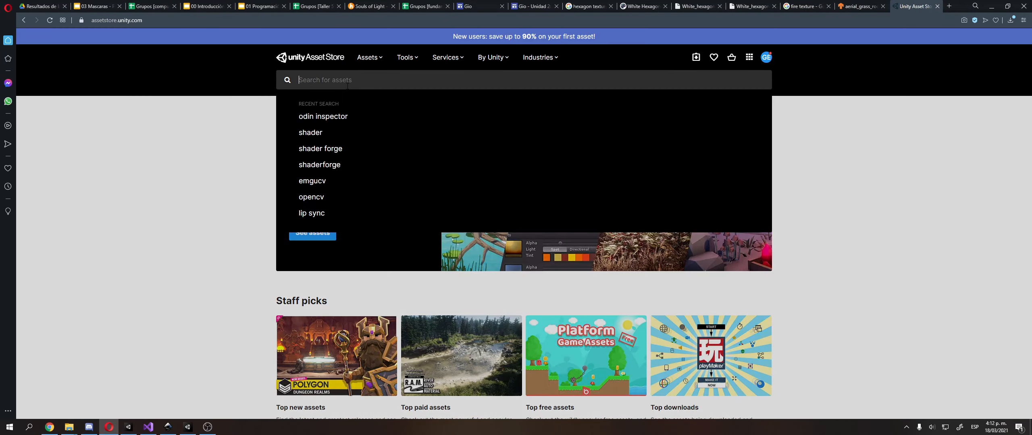
pyautogui.write('particle t')
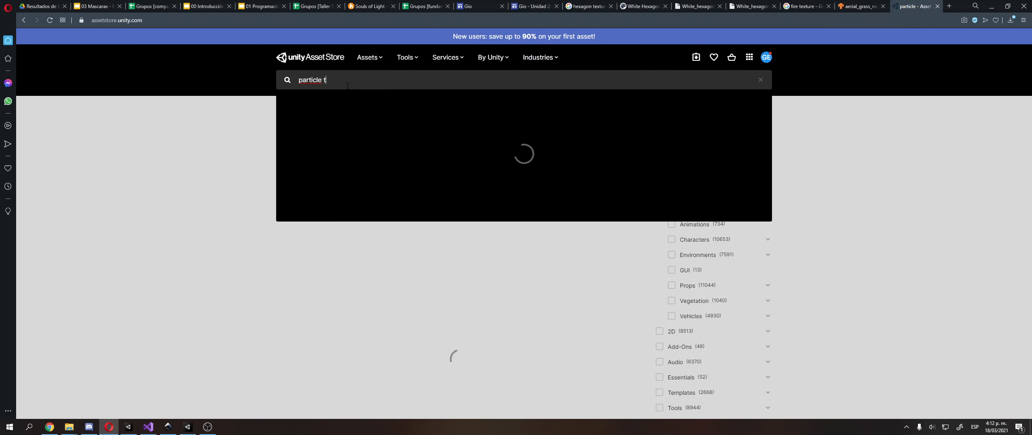
pyautogui.write('exture')
pyautogui.press('Return')
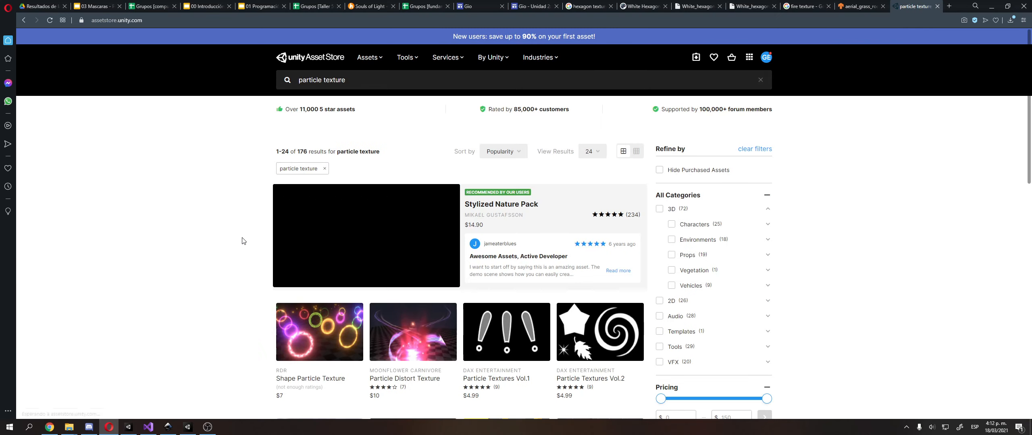
# Browse the first four pages of particle texture results for usable texture packs and effects
pyautogui.scroll(-3, 243, 241)
pyautogui.scroll(-5, 244, 240)
pyautogui.scroll(4, 247, 237)
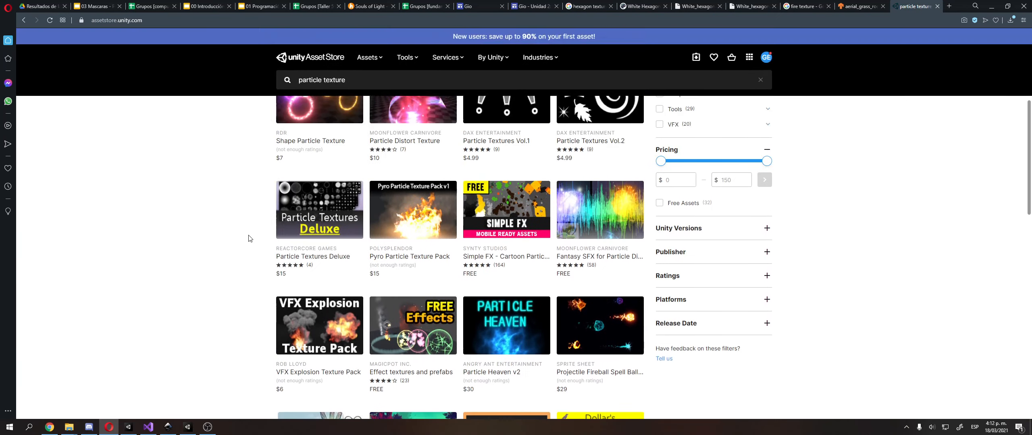
pyautogui.scroll(-4, 246, 237)
pyautogui.scroll(-10, 248, 253)
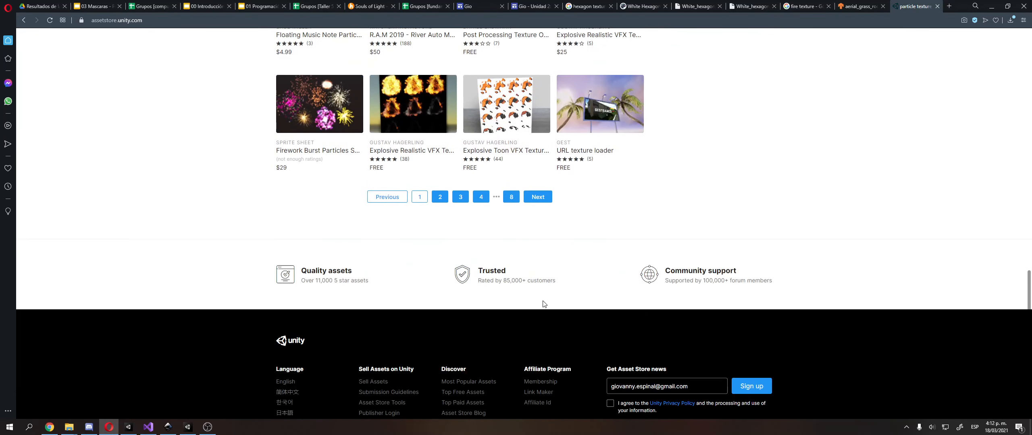
pyautogui.click(538, 196)
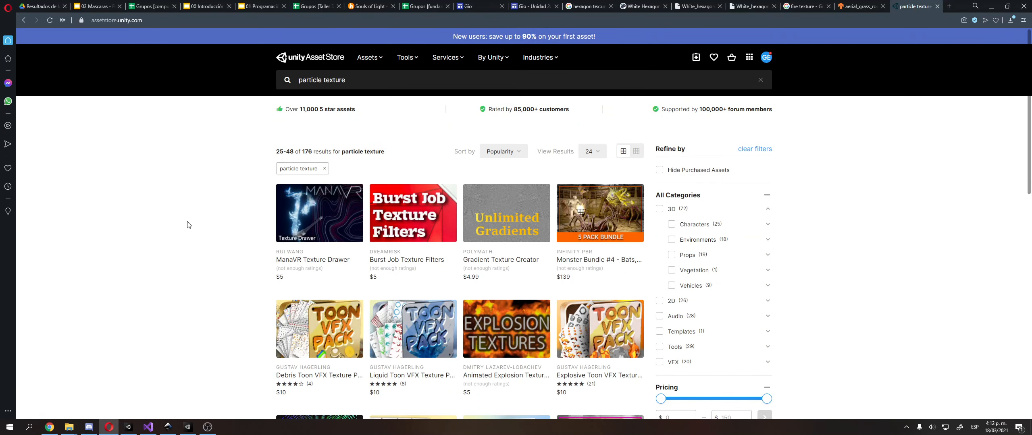
pyautogui.scroll(-5, 197, 246)
pyautogui.scroll(-8, 197, 245)
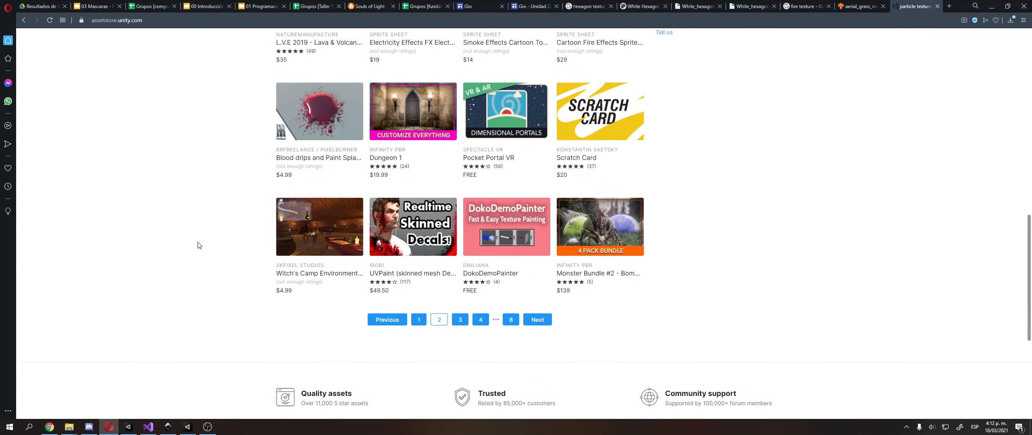
pyautogui.click(540, 320)
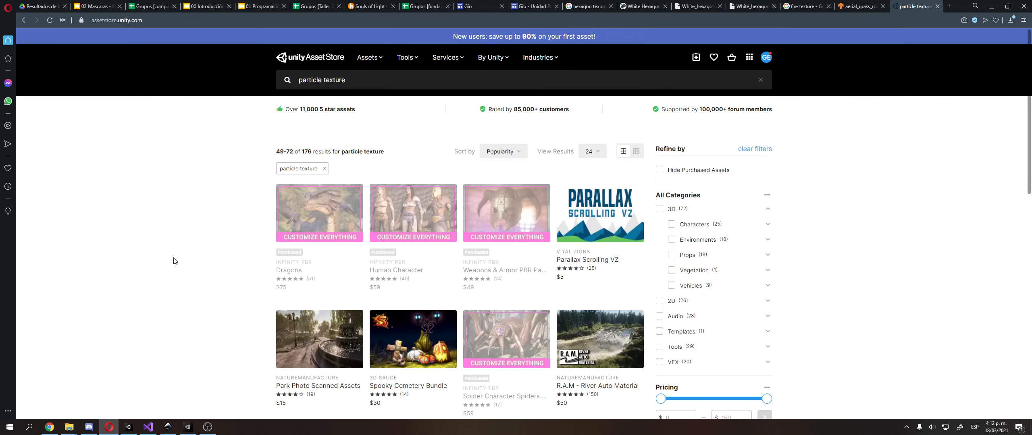
pyautogui.scroll(-5, 174, 260)
pyautogui.scroll(-10, 177, 262)
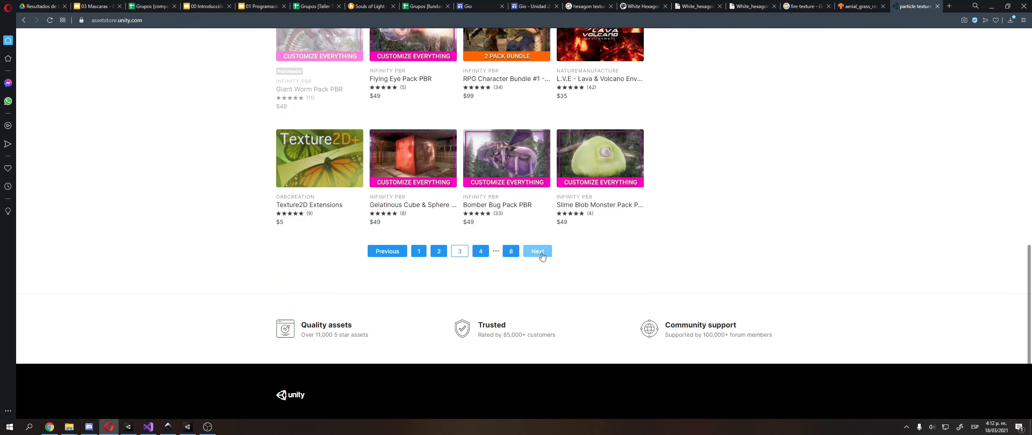
pyautogui.click(537, 250)
pyautogui.scroll(-8, 173, 288)
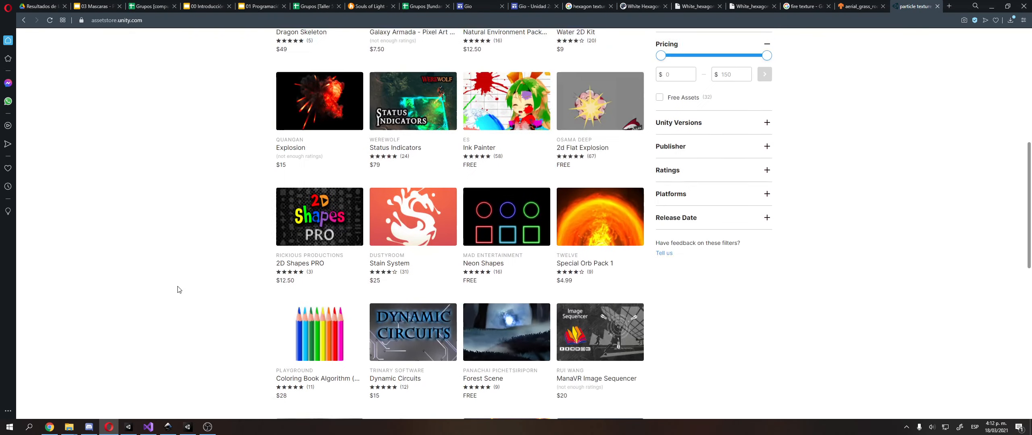
pyautogui.scroll(-8, 184, 285)
pyautogui.scroll(14, 219, 155)
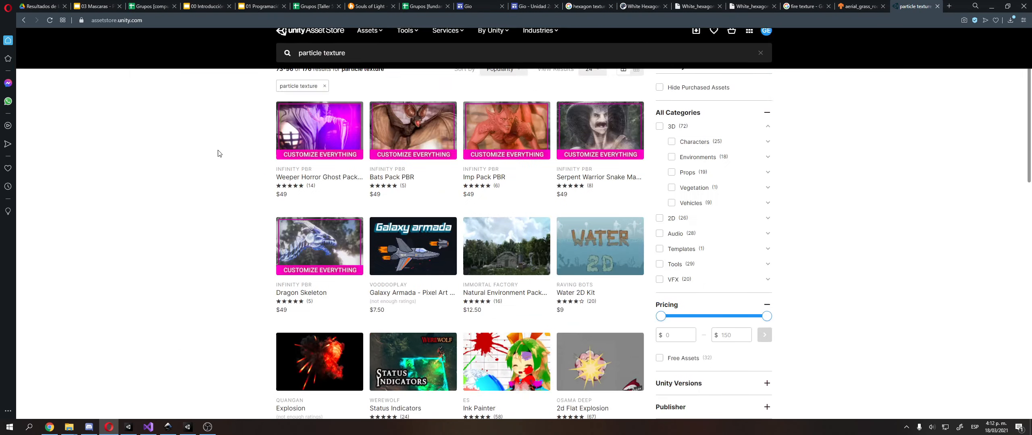
# Search the web in a new tab for "emit particle based on texture unity"
pyautogui.click(949, 6)
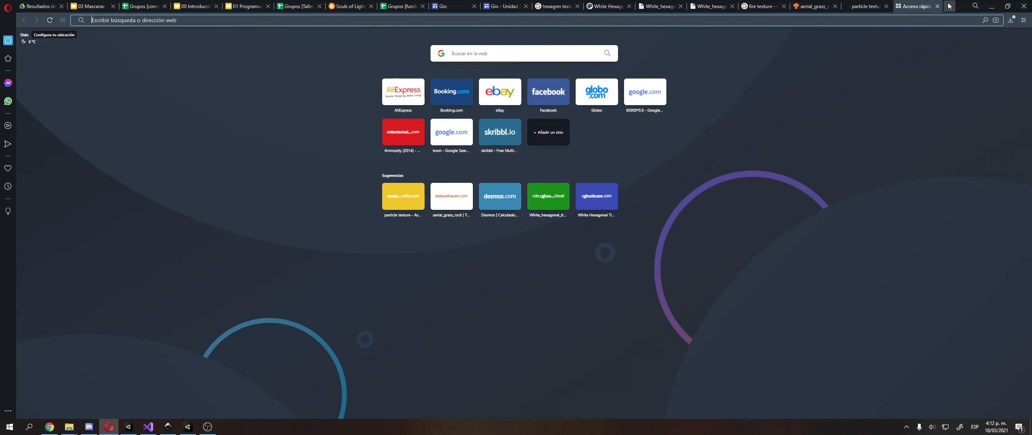
pyautogui.write('emit particle base')
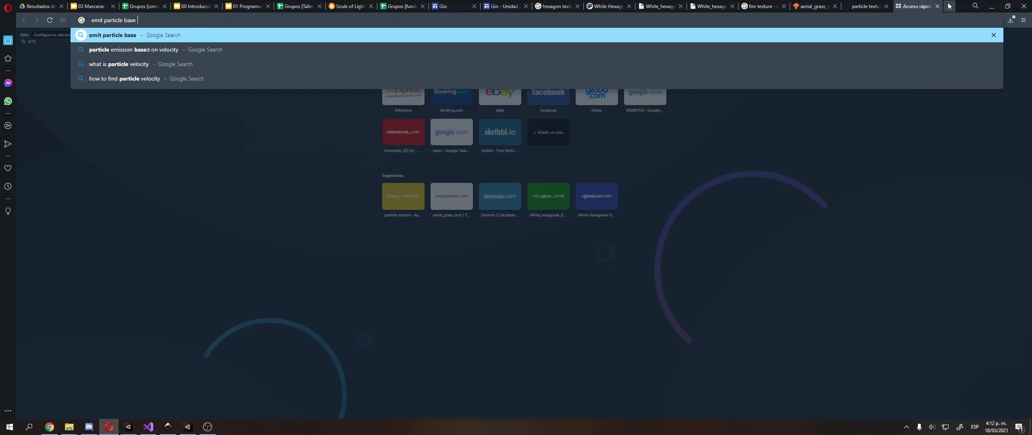
pyautogui.press('BackSpace')
pyautogui.write('d')
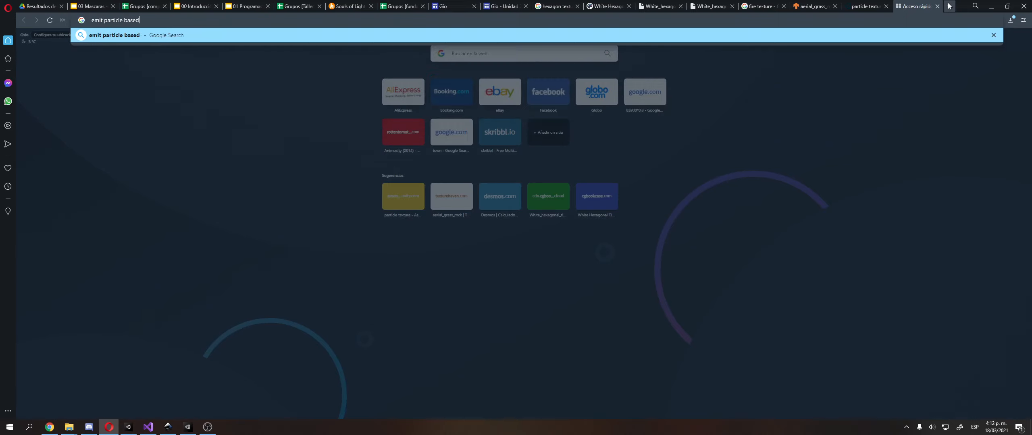
pyautogui.write(' on texture unity')
pyautogui.press('Return')
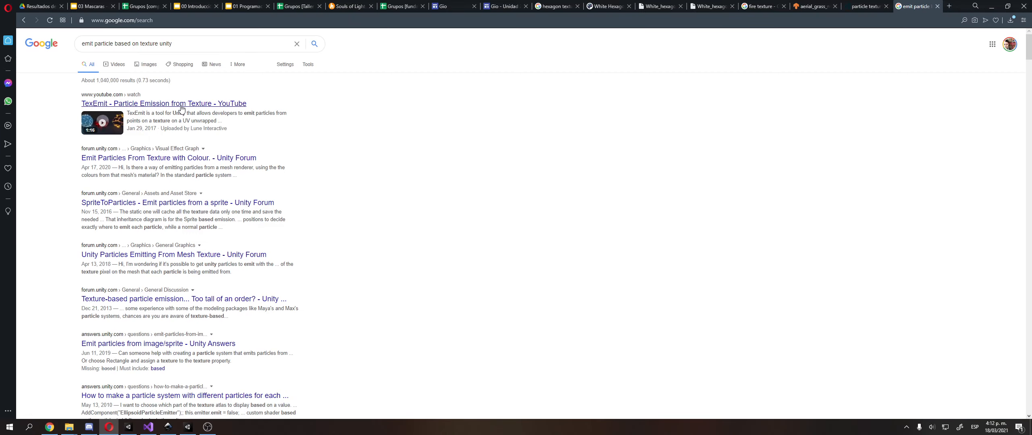
# Open the TexEmit - Particle Emission from Texture video and follow its description's link to the Unity Asset Store page
pyautogui.click(181, 104)
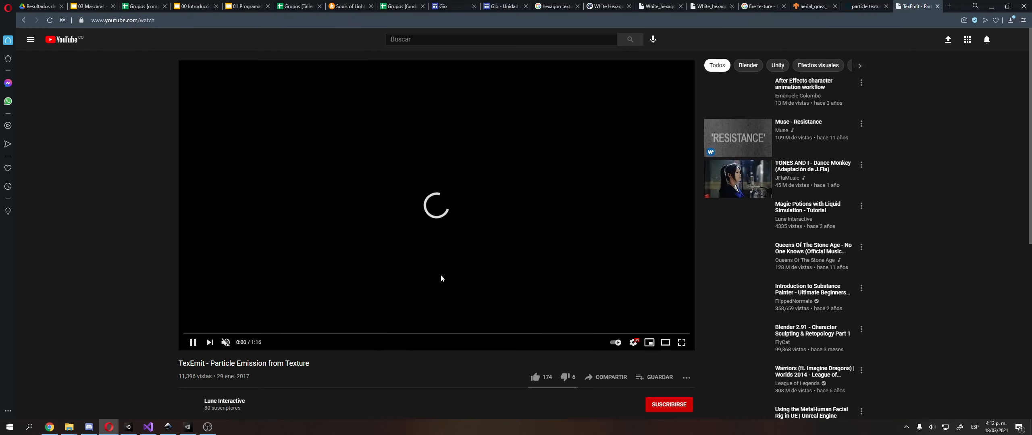
pyautogui.scroll(-6, 181, 204)
pyautogui.click(215, 208)
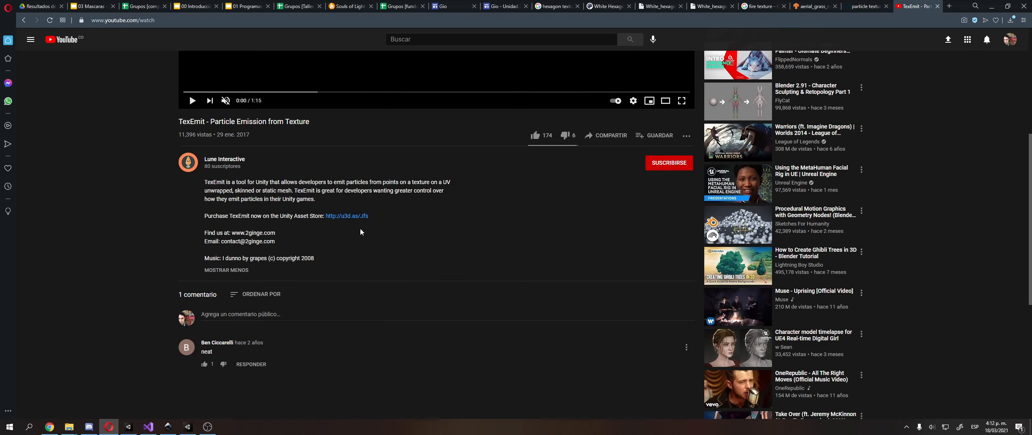
pyautogui.click(355, 216)
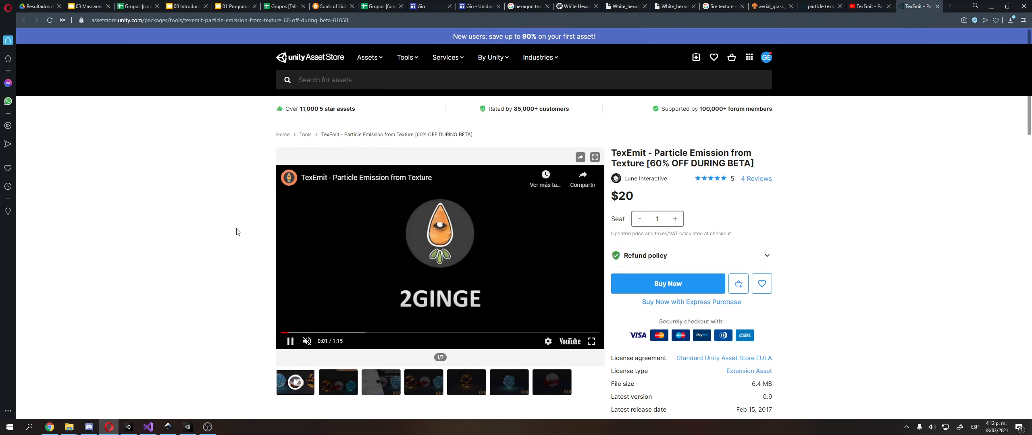
# Skim through the TexEmit trailer on the store page up to its closing section and pause it
pyautogui.click(309, 333)
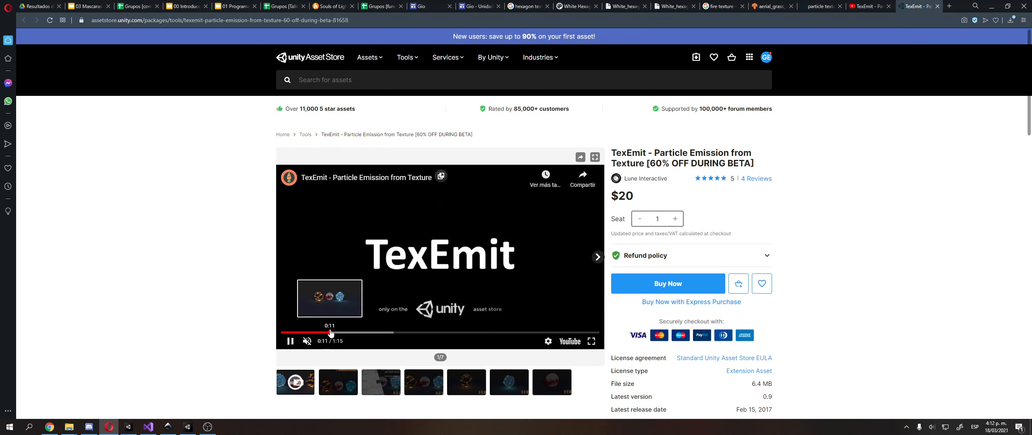
pyautogui.click(330, 333)
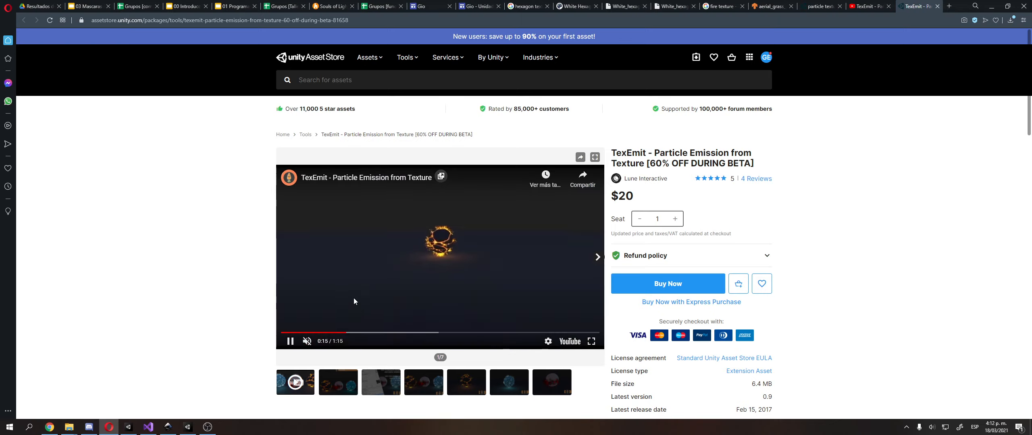
pyautogui.click(380, 333)
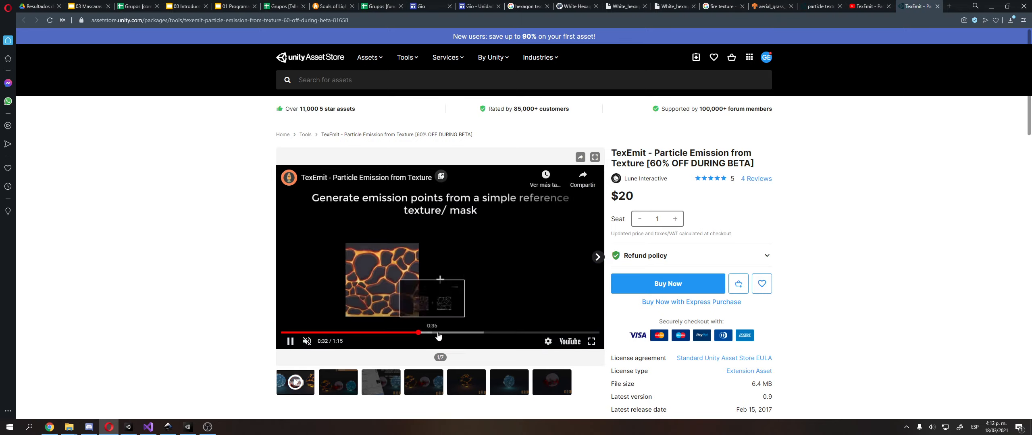
pyautogui.click(456, 333)
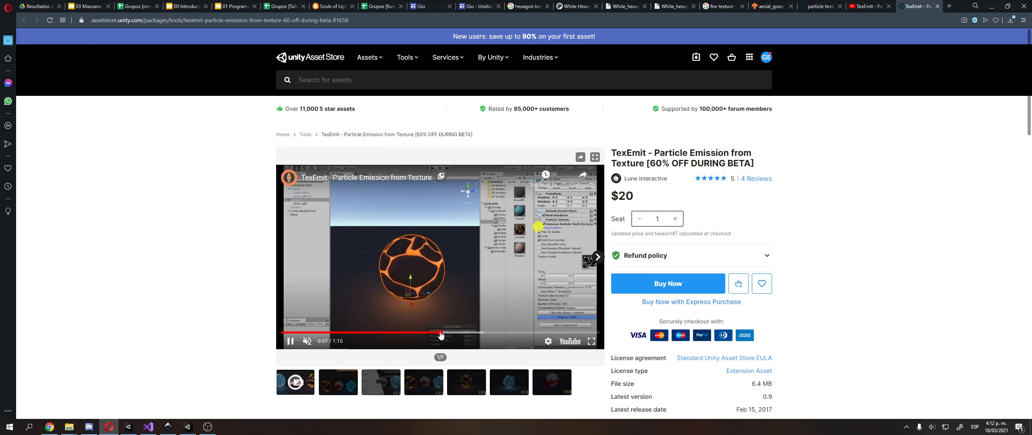
pyautogui.click(478, 333)
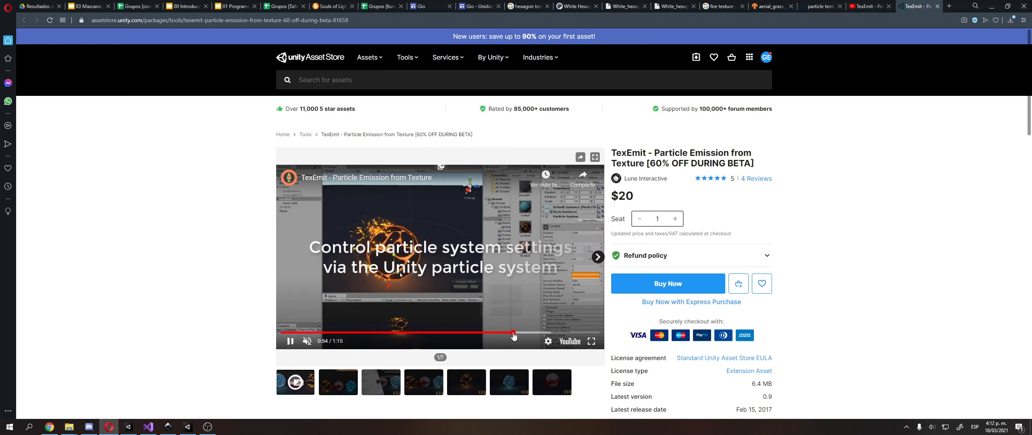
pyautogui.click(547, 333)
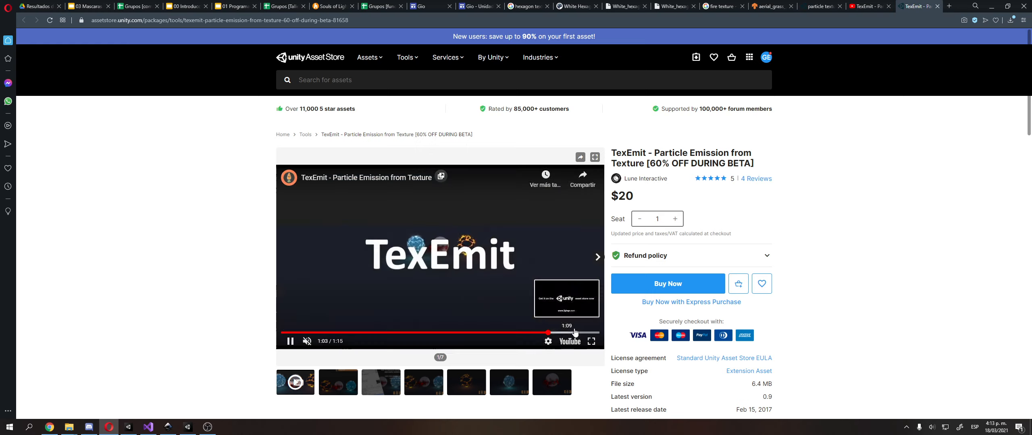
pyautogui.click(574, 332)
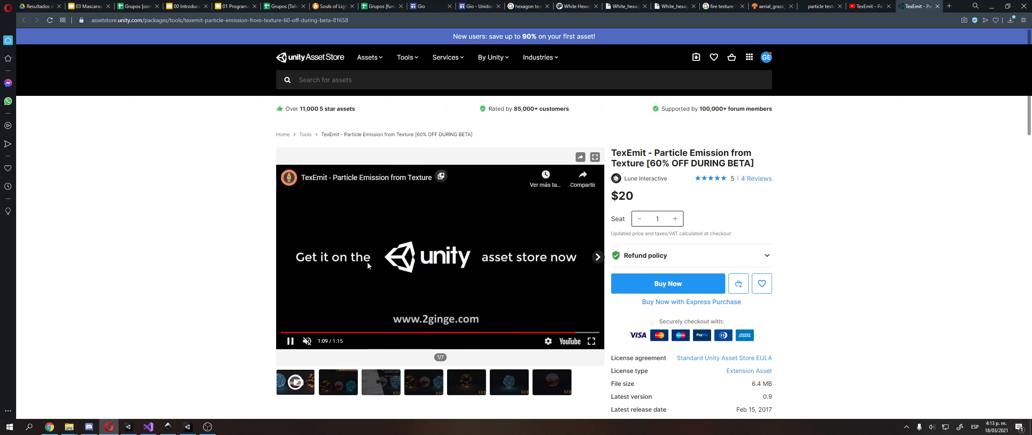
pyautogui.click(367, 262)
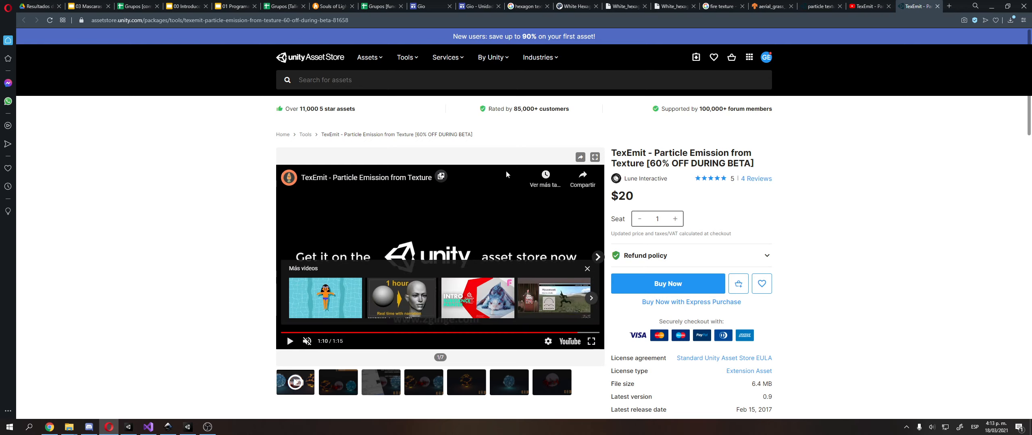
# Look through the TexEmit preview images, ending on the last one, and examine the package's price and details
pyautogui.scroll(-3, 507, 173)
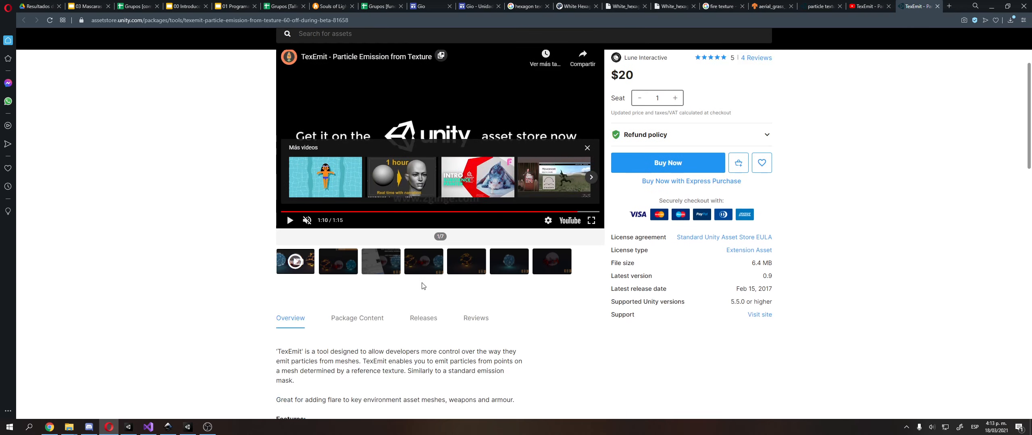
pyautogui.click(424, 265)
pyautogui.click(480, 260)
pyautogui.click(500, 265)
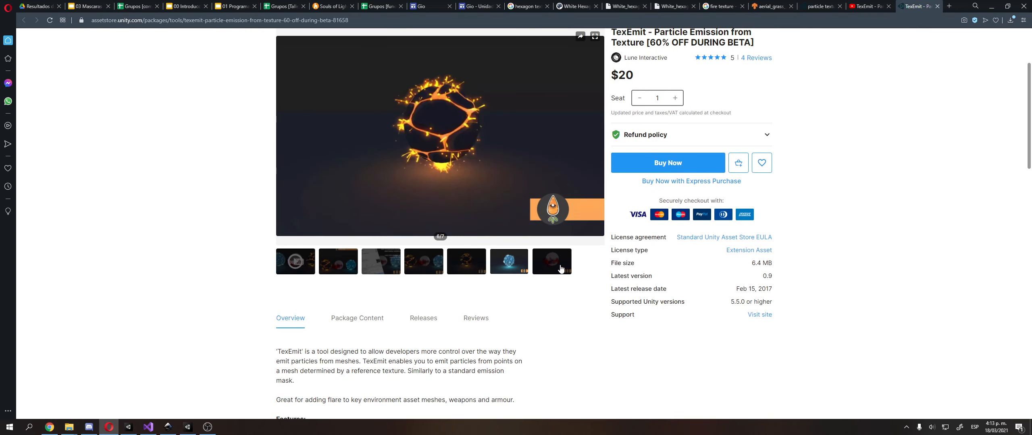
pyautogui.click(551, 262)
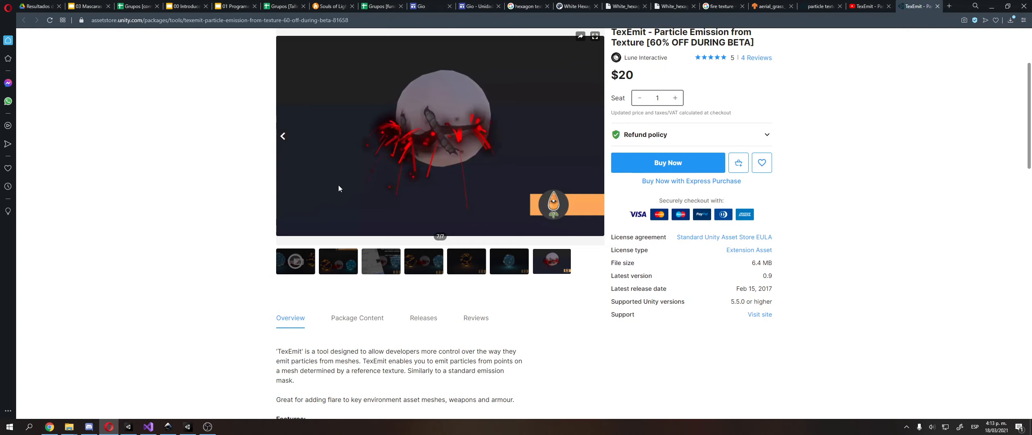
pyautogui.scroll(1, 561, 165)
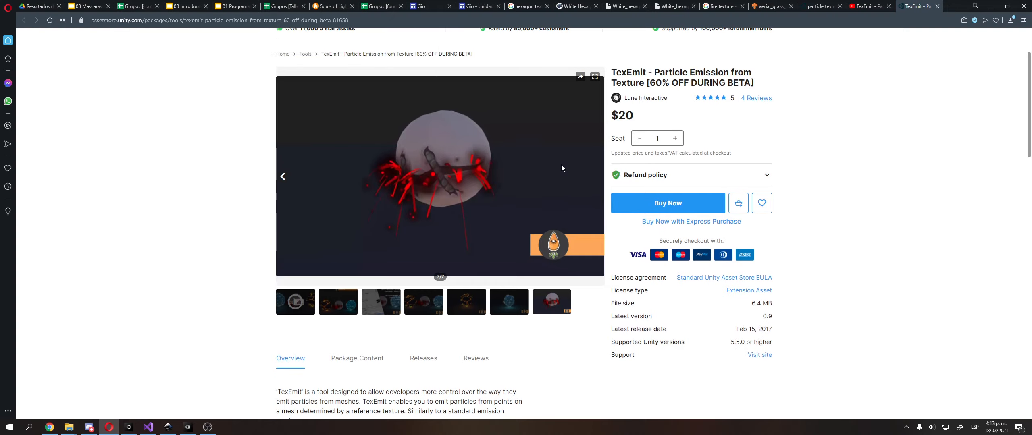
pyautogui.scroll(-1, 675, 162)
pyautogui.scroll(2, 676, 162)
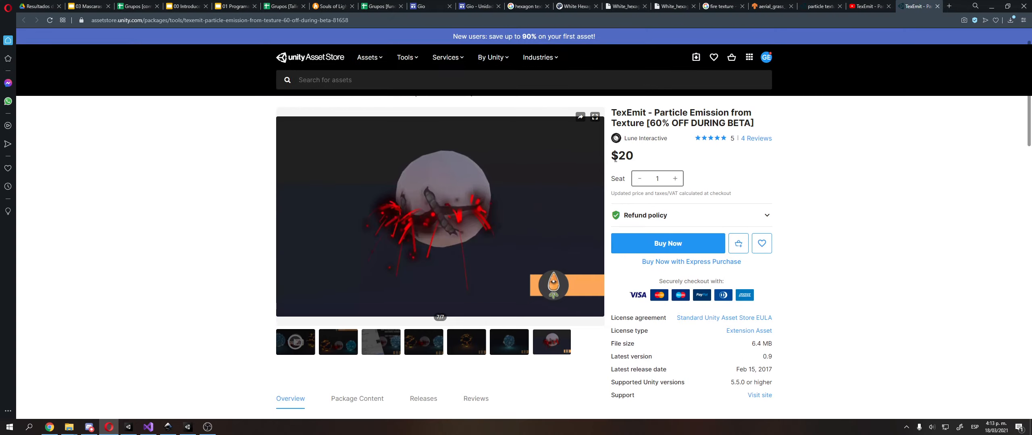
pyautogui.scroll(-1, 630, 169)
pyautogui.scroll(1, 630, 169)
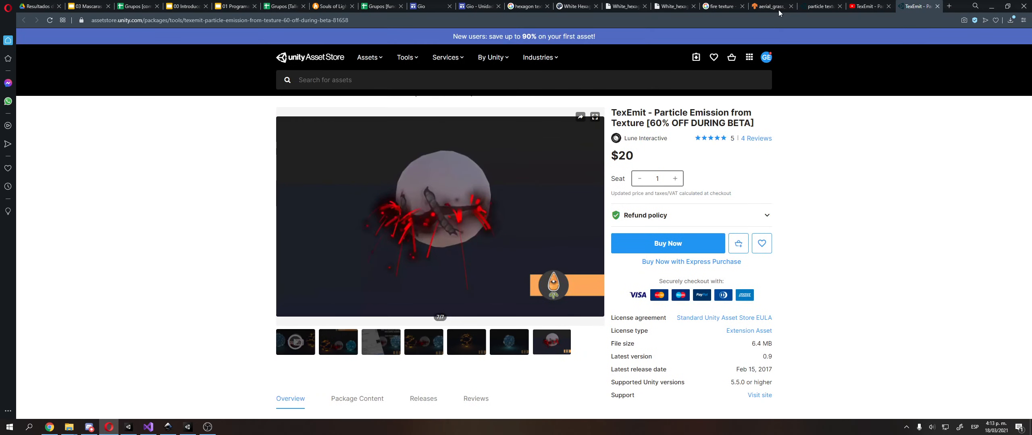
# Close the TexEmit store tab and switch back to Unity to view the textured sphere from another side
pyautogui.middleClick(920, 8)
pyautogui.scroll(4, 316, 337)
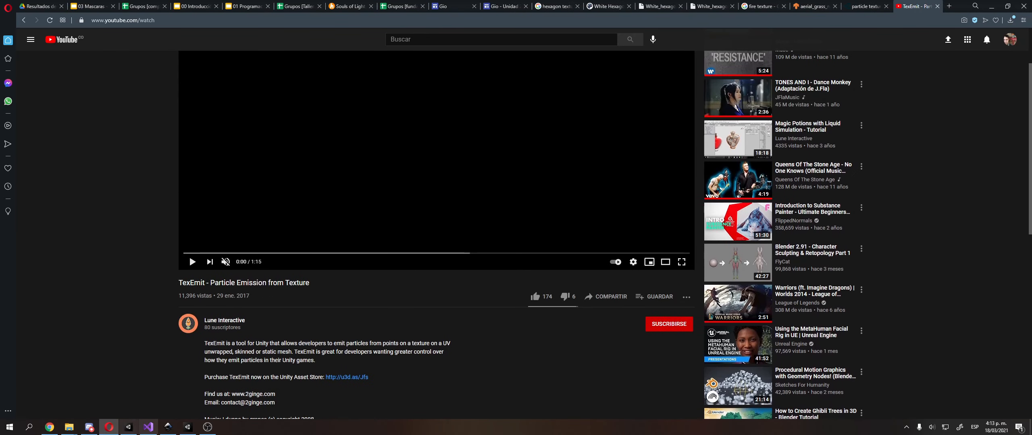
pyautogui.click(128, 427)
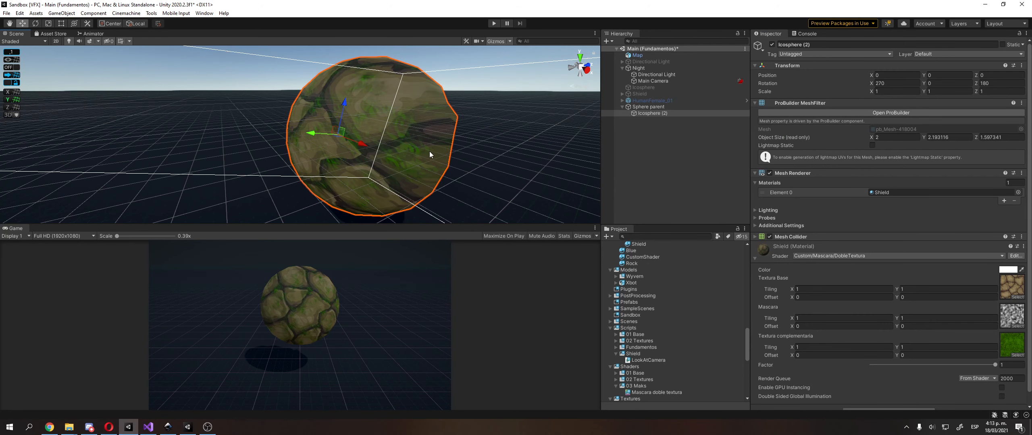
pyautogui.keyDown('alt'); pyautogui.moveTo(452, 117); pyautogui.dragTo(366, 119); pyautogui.keyUp('alt')
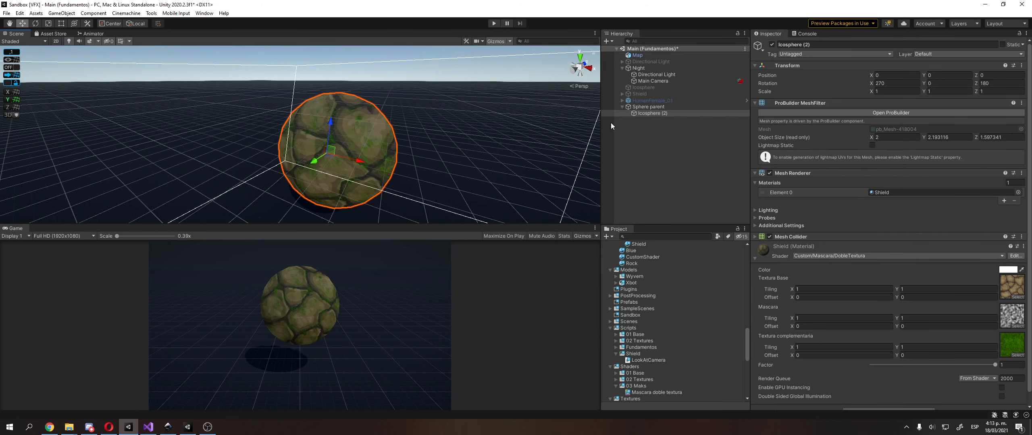
# Collapse Sphere parent in the scene hierarchy and leave no object selected
pyautogui.click(629, 125)
pyautogui.click(649, 101)
pyautogui.click(622, 107)
pyautogui.click(651, 131)
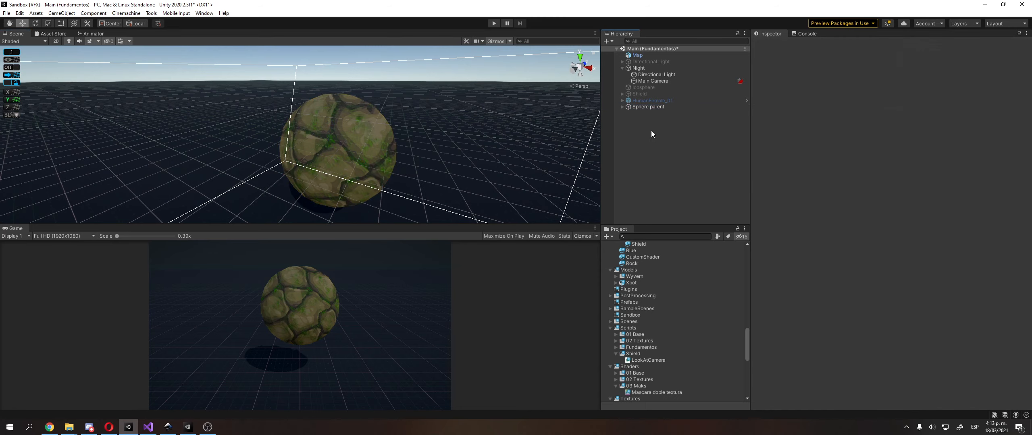
pyautogui.rightClick(651, 131)
pyautogui.click(629, 134)
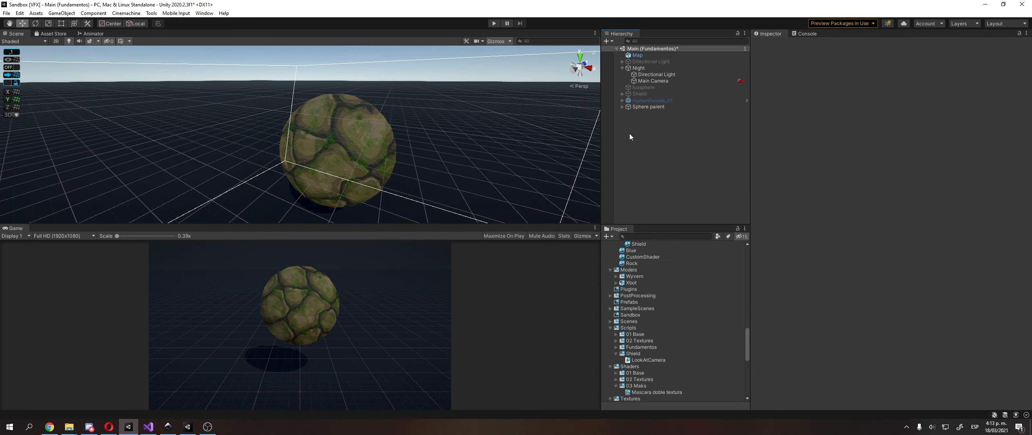
# Build a new ProBuilder sphere with radius 1 and 2 subdivisions, and close the Shape Tool
pyautogui.click(152, 13)
pyautogui.moveTo(185, 33)
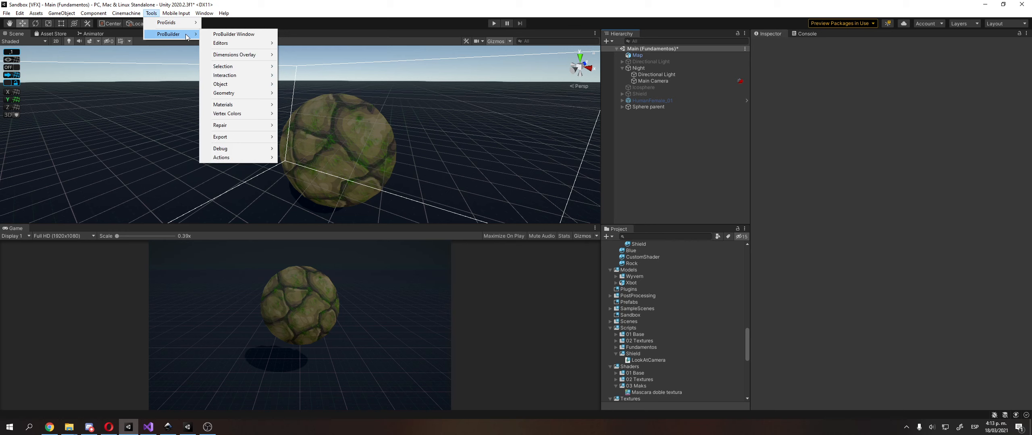
pyautogui.click(220, 35)
pyautogui.click(587, 155)
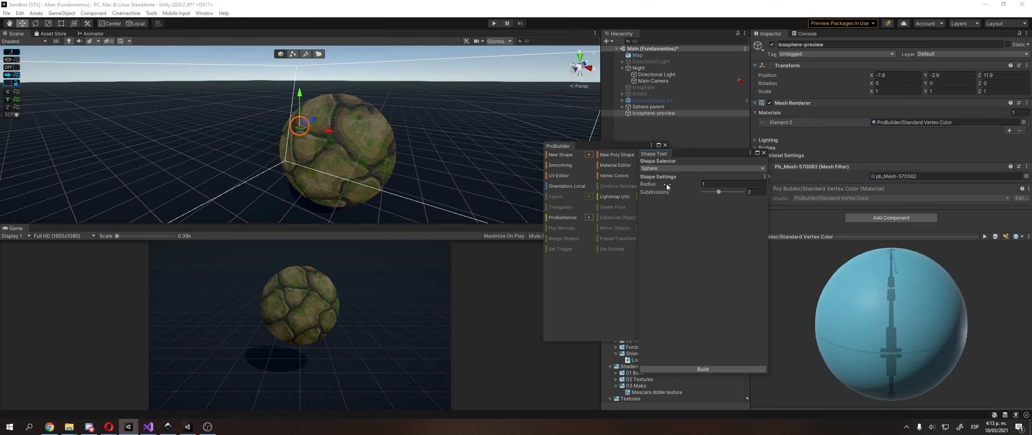
pyautogui.click(710, 369)
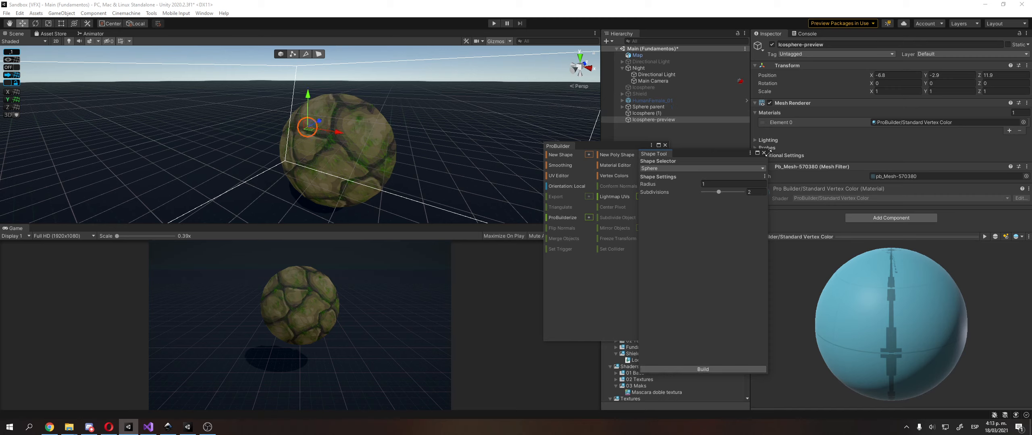
pyautogui.moveTo(768, 153); pyautogui.dragTo(767, 152)
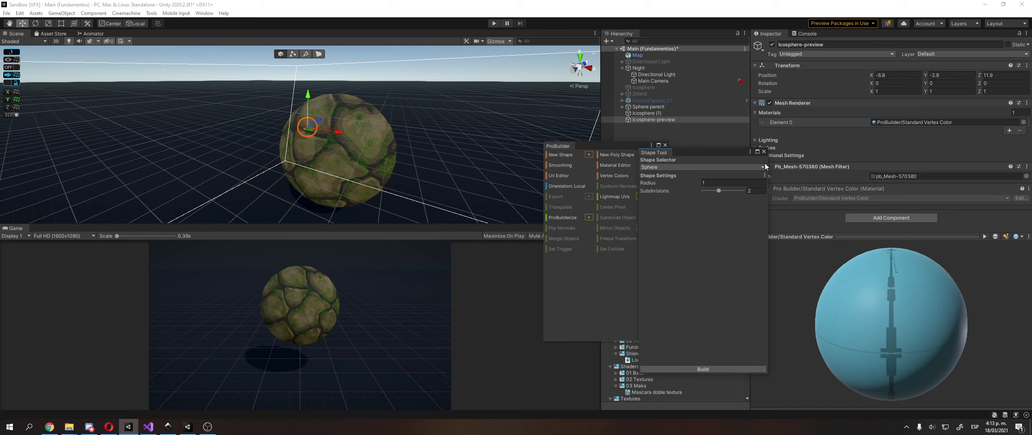
pyautogui.click(763, 151)
# Raise the new Icosphere (1) above the floor to Y 1.54 and switch to face selection mode
pyautogui.doubleClick(662, 113)
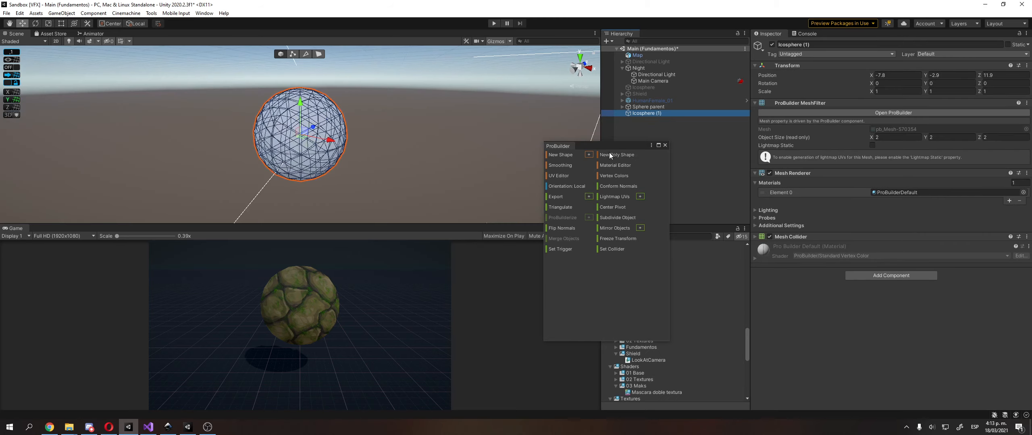
pyautogui.press('w')
pyautogui.moveTo(318, 139); pyautogui.dragTo(334, 63)
pyautogui.scroll(10, 300, 105)
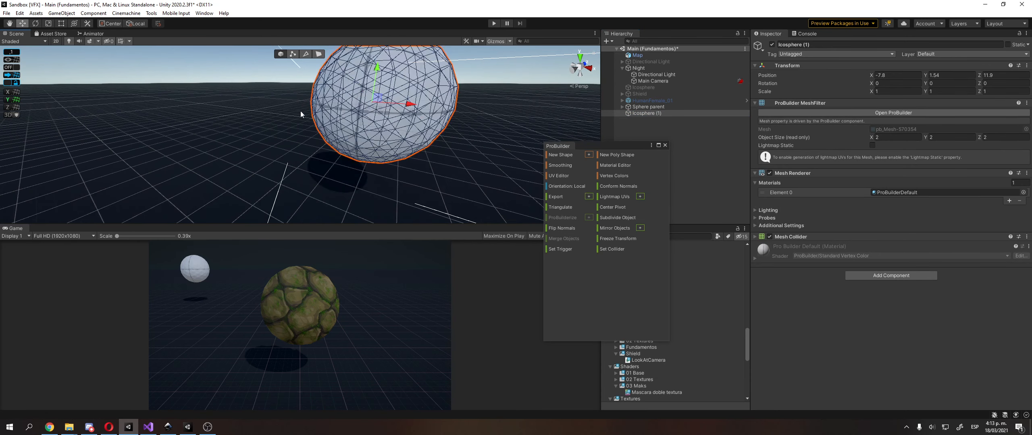
pyautogui.click(300, 111)
pyautogui.click(368, 121)
pyautogui.click(299, 117)
pyautogui.click(347, 113)
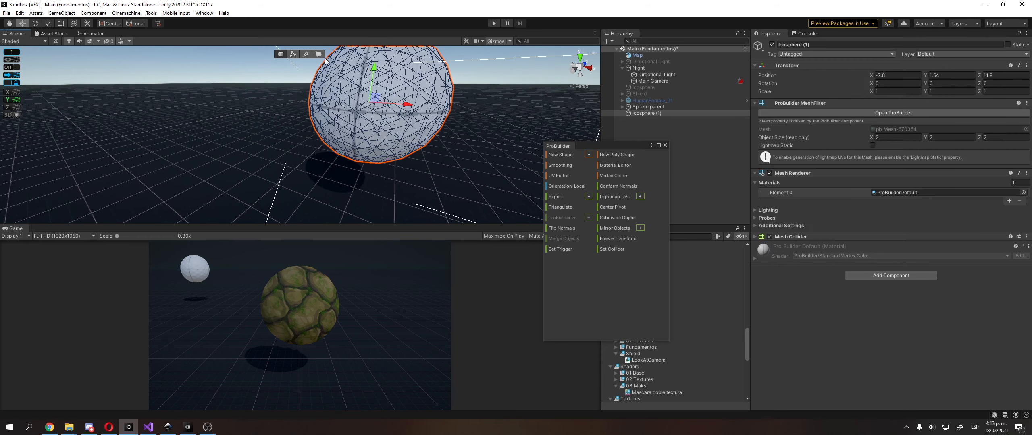
pyautogui.click(318, 54)
# Select the faces across the sphere's lower half and delete them
pyautogui.press('f')
pyautogui.click(329, 111)
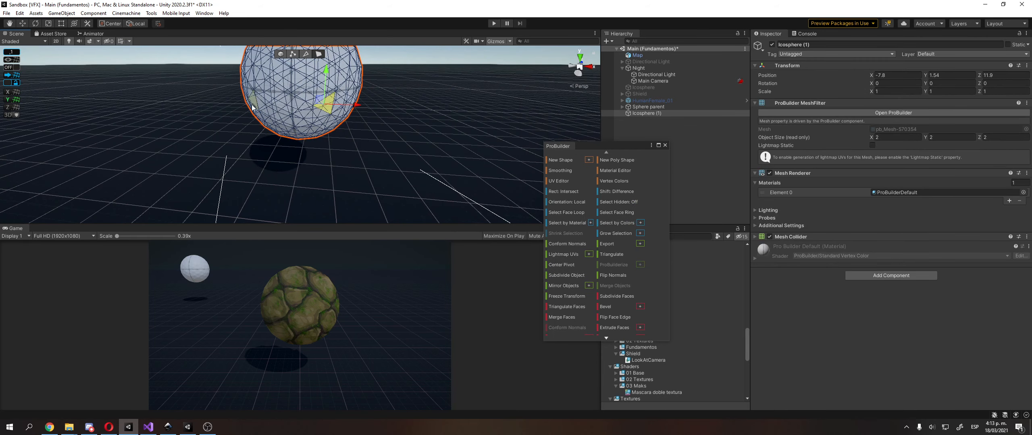
pyautogui.moveTo(208, 97); pyautogui.dragTo(429, 161)
pyautogui.press('f')
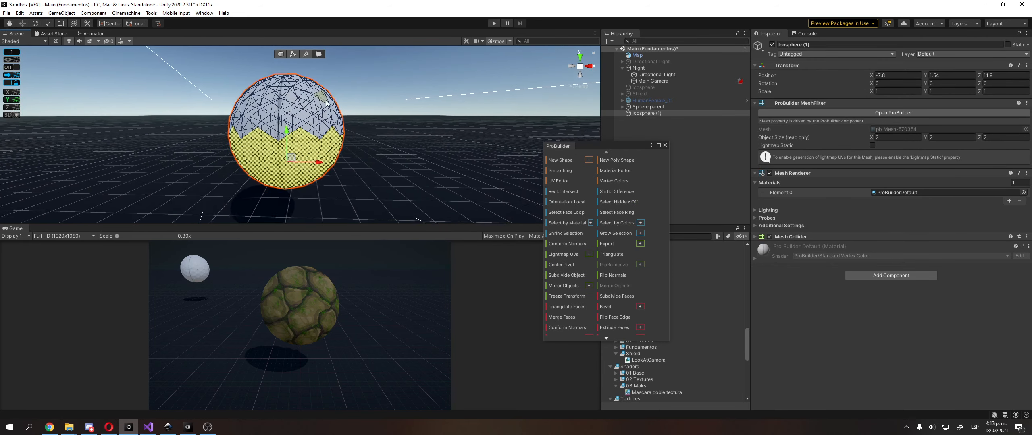
pyautogui.keyDown('alt'); pyautogui.moveTo(326, 104); pyautogui.dragTo(276, 125); pyautogui.keyUp('alt')
pyautogui.press('Delete')
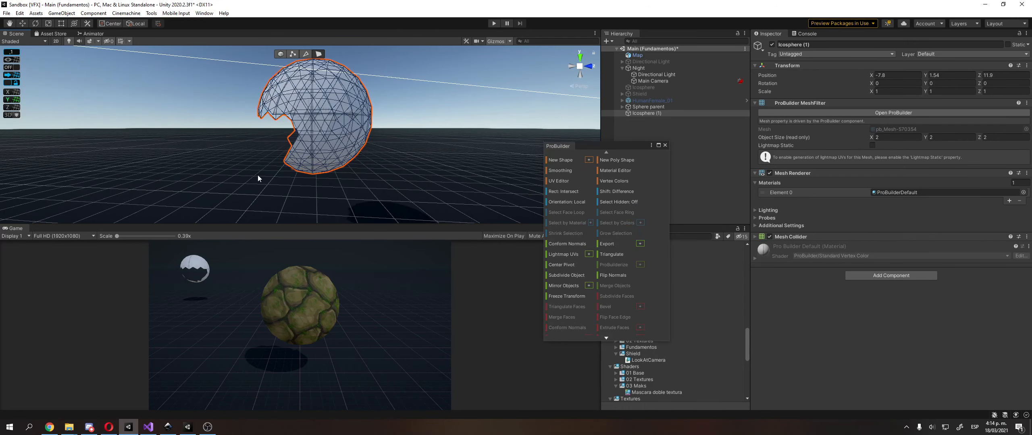
# Try to delete the faces remaining in the sphere's lower half and undo the deletion
pyautogui.moveTo(258, 175); pyautogui.dragTo(451, 117)
pyautogui.click(451, 118)
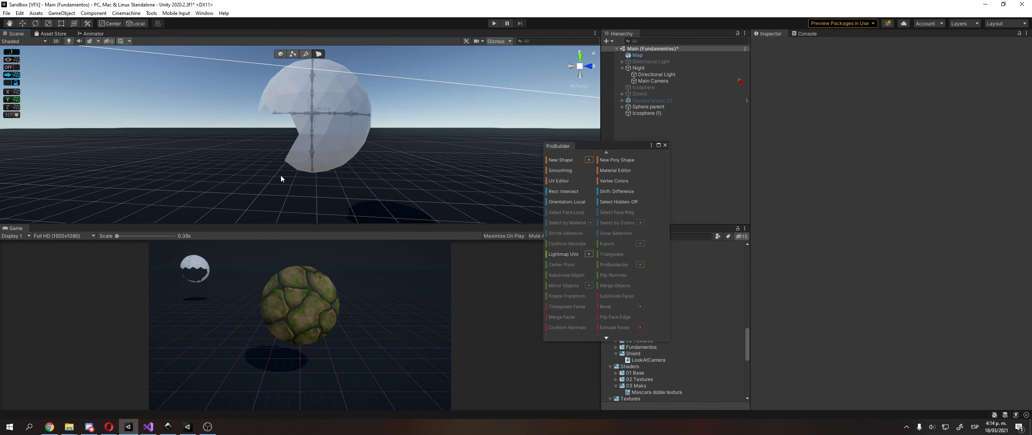
pyautogui.moveTo(281, 176); pyautogui.dragTo(432, 119)
pyautogui.click(323, 157)
pyautogui.moveTo(249, 195); pyautogui.dragTo(433, 119)
pyautogui.press('Delete')
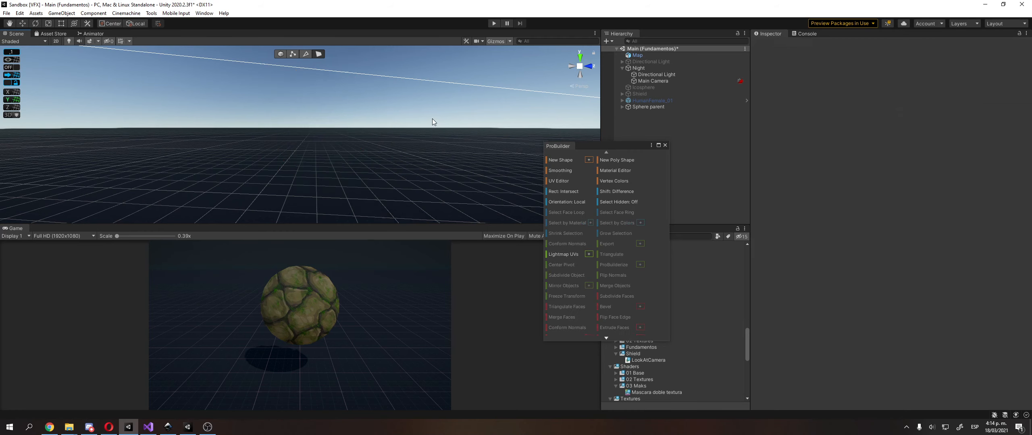
pyautogui.hotkey('ctrl', 'z')
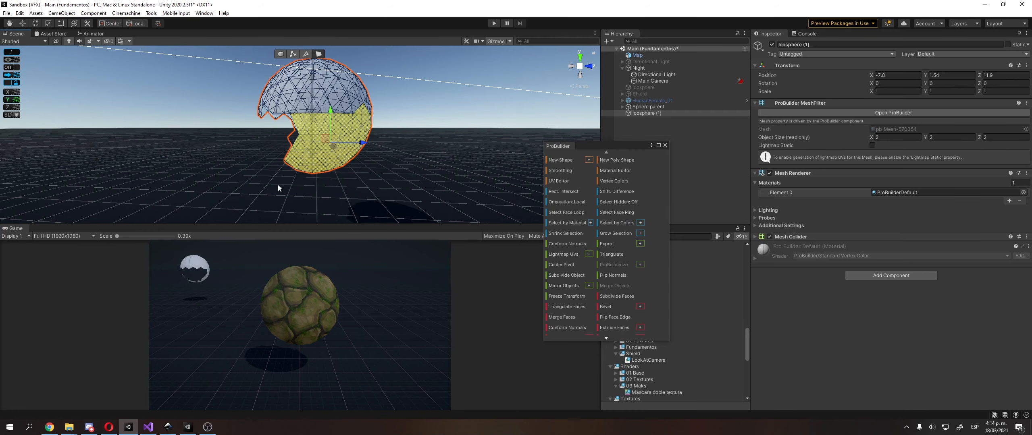
pyautogui.hotkey('ctrl', 'z')
# Try to delete the leftover lower faces of the sphere by selecting them from several sides
pyautogui.keyDown('alt'); pyautogui.moveTo(270, 166); pyautogui.dragTo(173, 141); pyautogui.keyUp('alt')
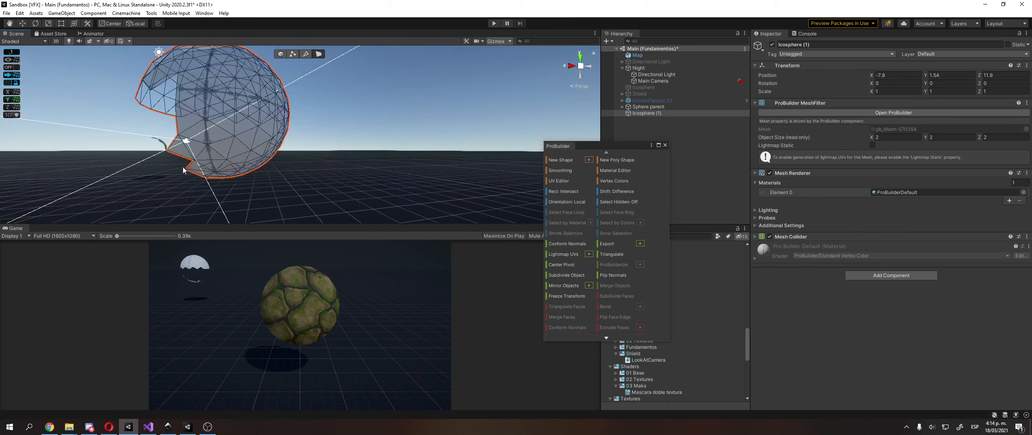
pyautogui.click(243, 125)
pyautogui.moveTo(160, 188); pyautogui.dragTo(206, 106)
pyautogui.press('Delete')
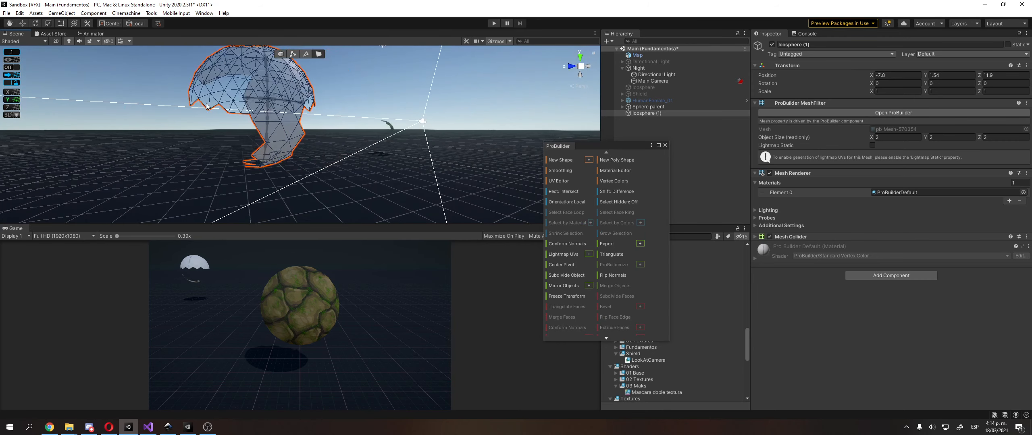
pyautogui.moveTo(236, 191); pyautogui.dragTo(464, 153)
pyautogui.press('Delete')
# Undo the face deletions on Icosphere (1) until the whole sphere is restored
pyautogui.hotkey('ctrl', 'z')
pyautogui.hotkey('ctrl', 'z')
pyautogui.hotkey('ctrl', 'z')
pyautogui.hotkey('ctrl', 'z')
pyautogui.moveTo(463, 153)
pyautogui.mouseDown(button='middle')
pyautogui.moveTo(386, 141)
pyautogui.moveTo(467, 155)
pyautogui.mouseUp(button='middle')
pyautogui.hotkey('ctrl', 'z')
pyautogui.hotkey('ctrl', 'z')
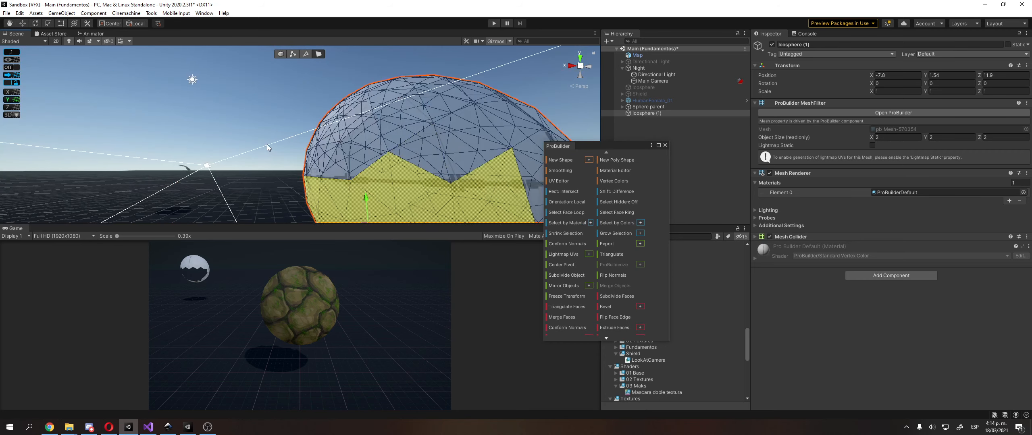
pyautogui.keyDown('alt'); pyautogui.moveTo(267, 144); pyautogui.dragTo(422, 137); pyautogui.keyUp('alt')
pyautogui.hotkey('ctrl', 'z')
pyautogui.hotkey('ctrl', 'z')
pyautogui.hotkey('ctrl', 'z')
pyautogui.hotkey('ctrl', 'z')
pyautogui.hotkey('ctrl', 'z')
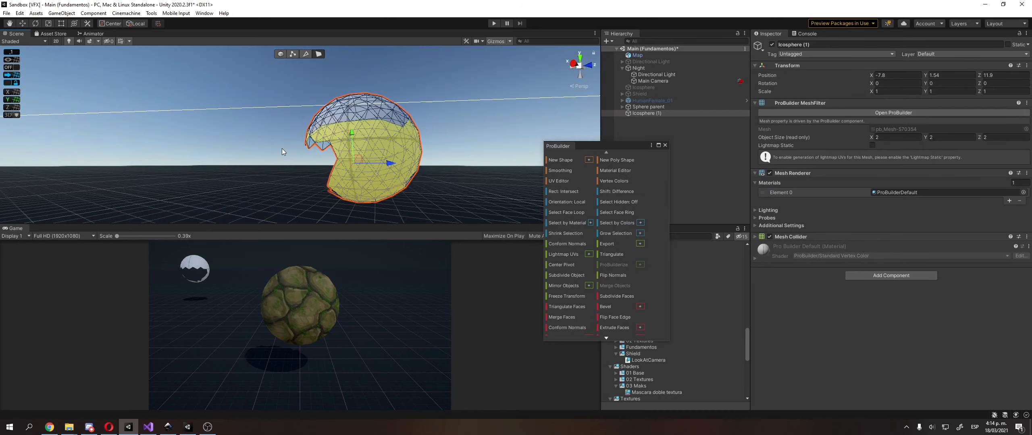
pyautogui.keyDown('alt'); pyautogui.moveTo(279, 152); pyautogui.dragTo(464, 143); pyautogui.keyUp('alt')
pyautogui.click(479, 112)
pyautogui.moveTo(473, 116); pyautogui.dragTo(444, 141, button='right')
pyautogui.moveTo(444, 141); pyautogui.dragTo(383, 150, button='middle')
# Select the lower-half faces of Icosphere (1) in the orthographic right view and delete them
pyautogui.click(588, 66)
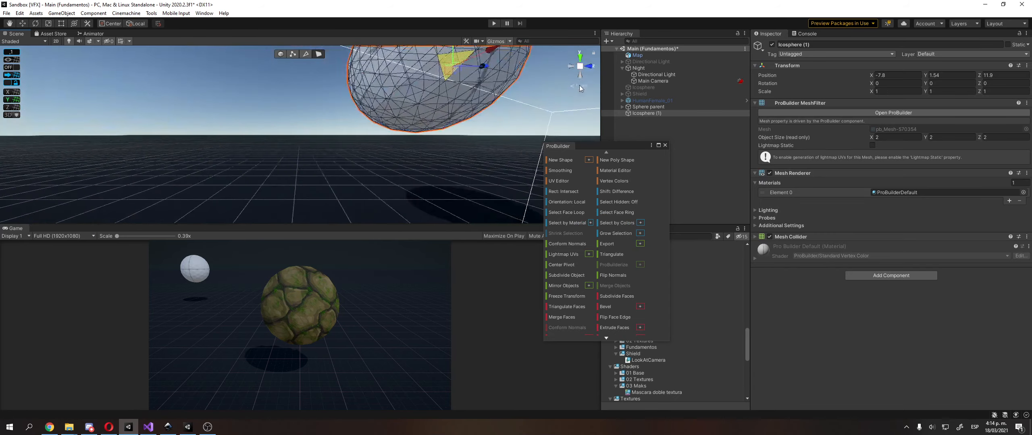
pyautogui.moveTo(337, 166); pyautogui.dragTo(461, 127)
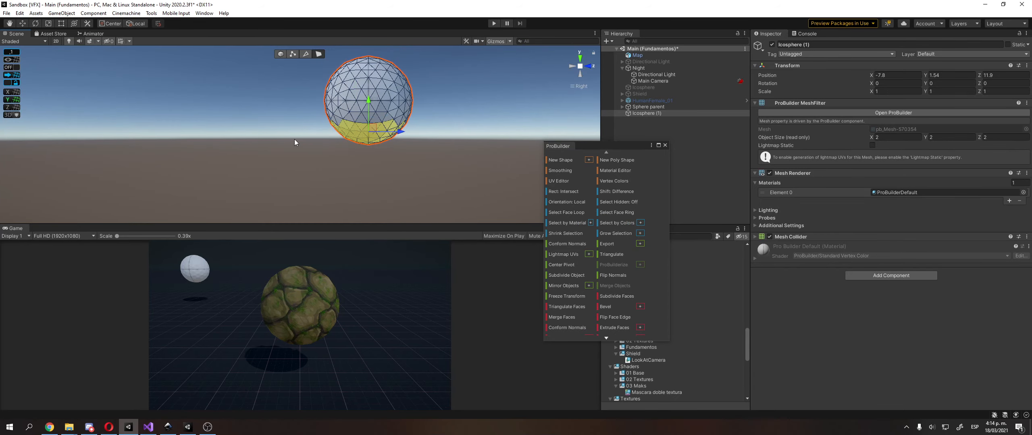
pyautogui.press('Delete')
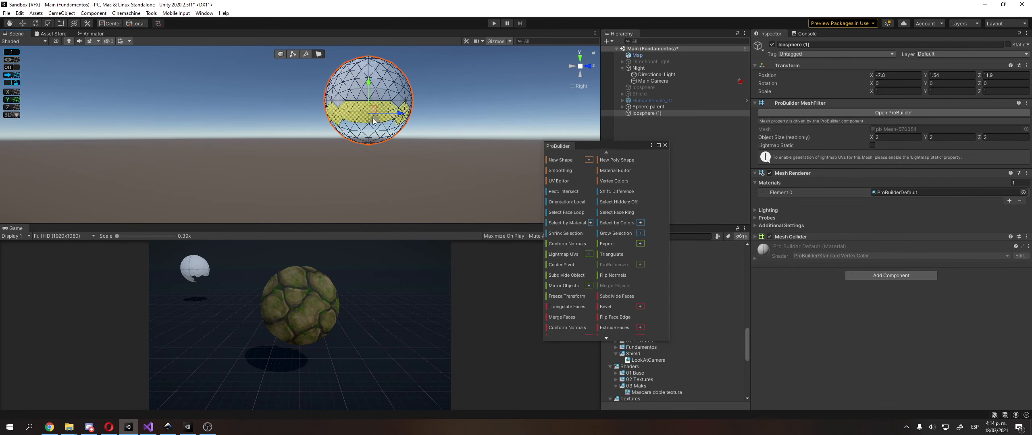
pyautogui.keyDown('alt'); pyautogui.moveTo(361, 128); pyautogui.dragTo(301, 117); pyautogui.keyUp('alt')
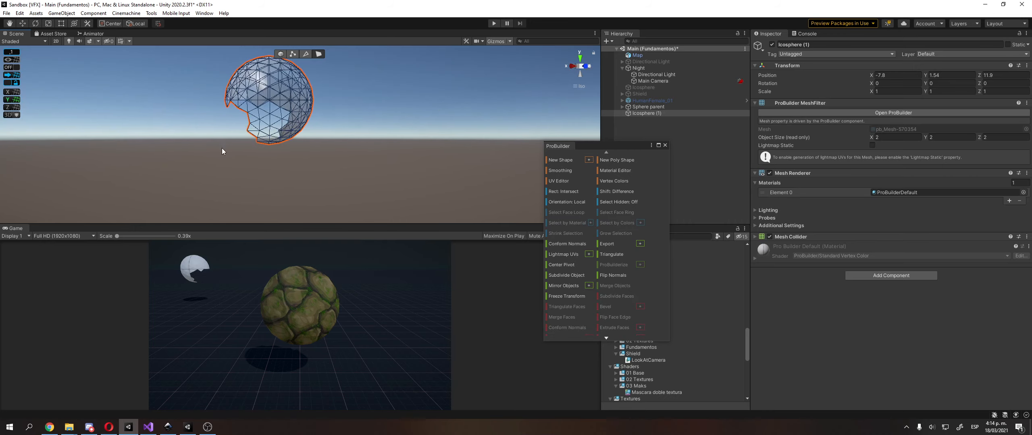
pyautogui.click(585, 65)
pyautogui.moveTo(308, 115); pyautogui.dragTo(309, 116)
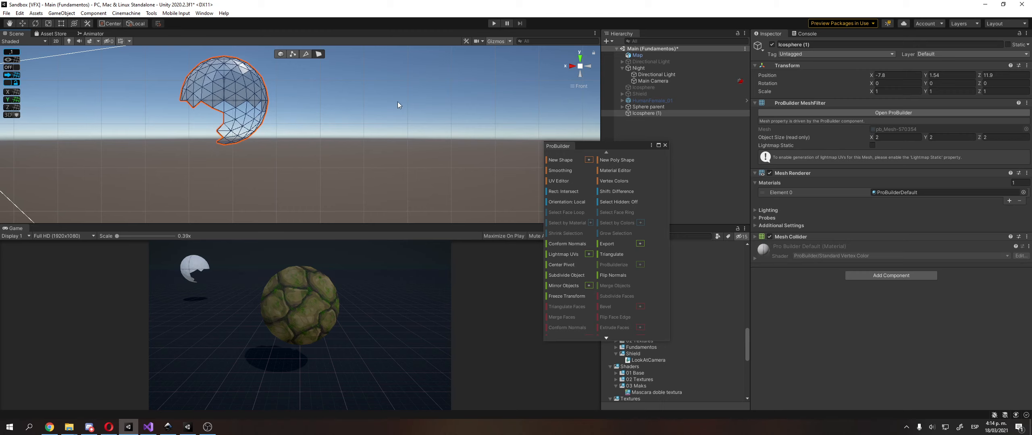
# Try to delete the remaining lower-half faces in the orthographic left view and undo the deletion
pyautogui.click(590, 66)
pyautogui.moveTo(203, 148); pyautogui.dragTo(309, 107)
pyautogui.press('Delete')
pyautogui.hotkey('ctrl', 'z')
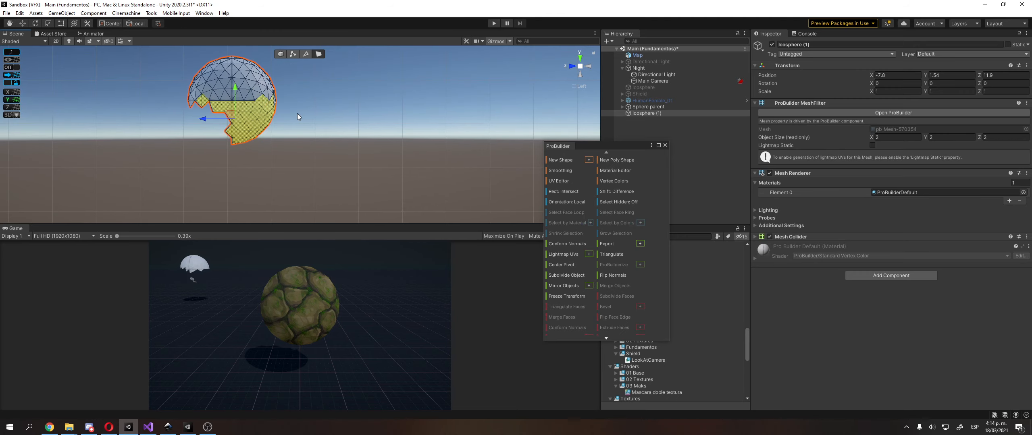
# Delete all remaining lower-half faces of Icosphere (1) to leave a dome, and return to the perspective view
pyautogui.click(191, 150)
pyautogui.click(226, 142)
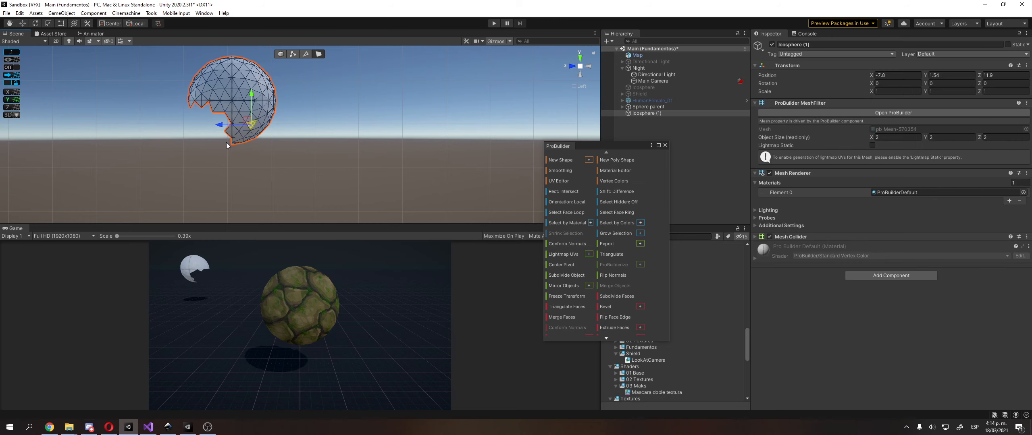
pyautogui.moveTo(226, 142); pyautogui.dragTo(297, 107)
pyautogui.press('Delete')
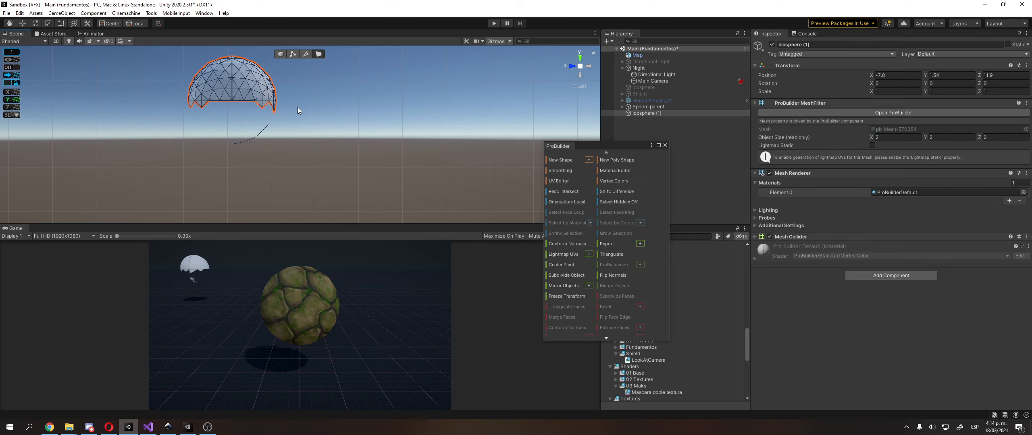
pyautogui.click(582, 74)
pyautogui.moveTo(358, 116); pyautogui.dragTo(415, 109)
pyautogui.press('Delete')
pyautogui.click(585, 88)
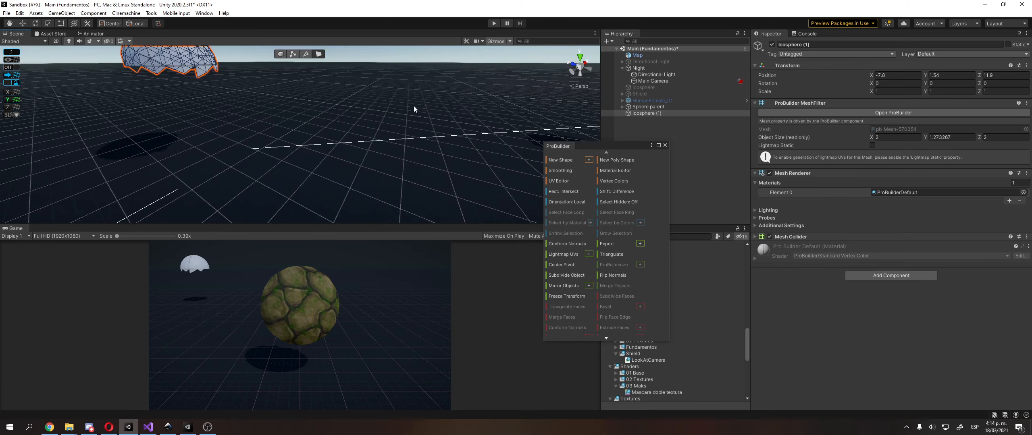
# Return to object selection mode and open the ProBuilder UV Editor for the dome
pyautogui.moveTo(415, 108); pyautogui.dragTo(362, 154, button='middle')
pyautogui.keyDown('alt'); pyautogui.moveTo(362, 155); pyautogui.dragTo(293, 56); pyautogui.keyUp('alt')
pyautogui.scroll(5, 299, 154)
pyautogui.click(280, 53)
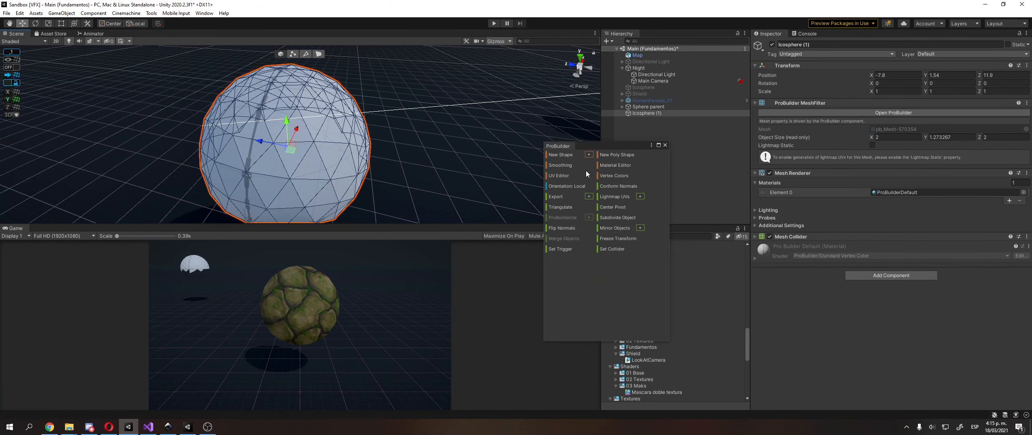
pyautogui.click(559, 175)
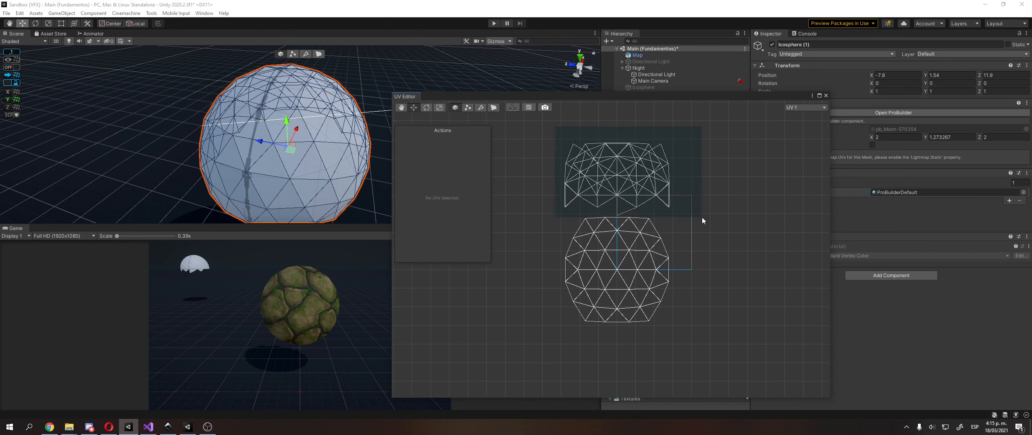
pyautogui.moveTo(702, 221); pyautogui.dragTo(709, 226)
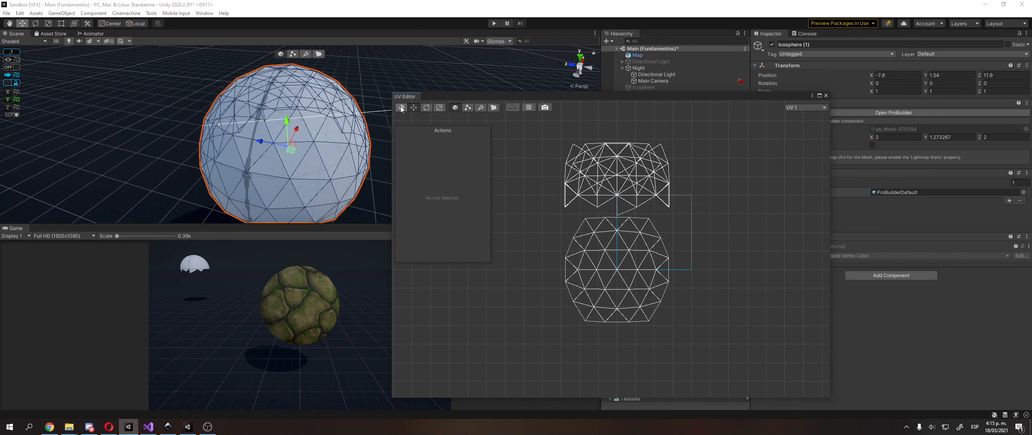
# Select the faces of the upper UV island and apply a planar UV projection to them
pyautogui.click(493, 107)
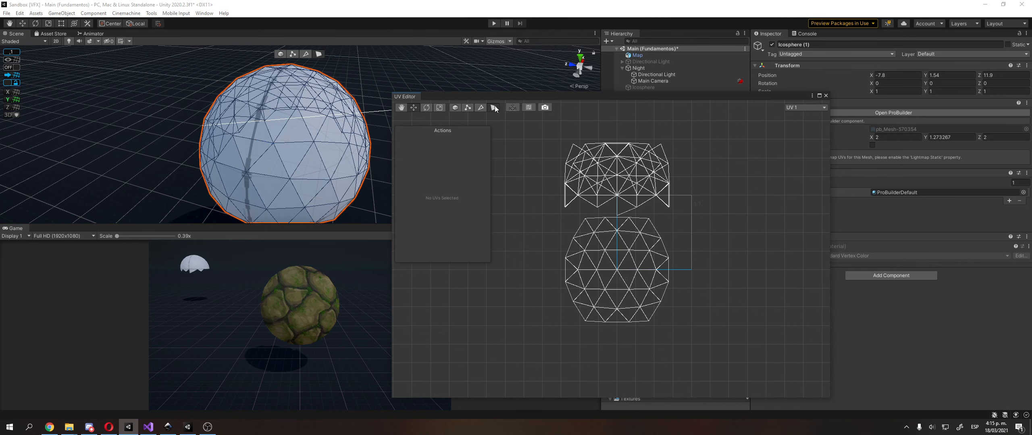
pyautogui.moveTo(544, 129); pyautogui.dragTo(714, 220)
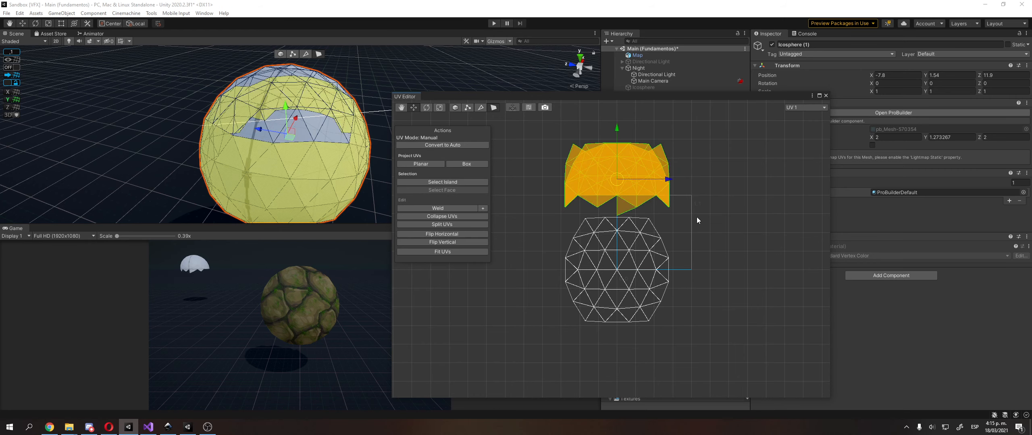
pyautogui.click(456, 163)
pyautogui.click(427, 166)
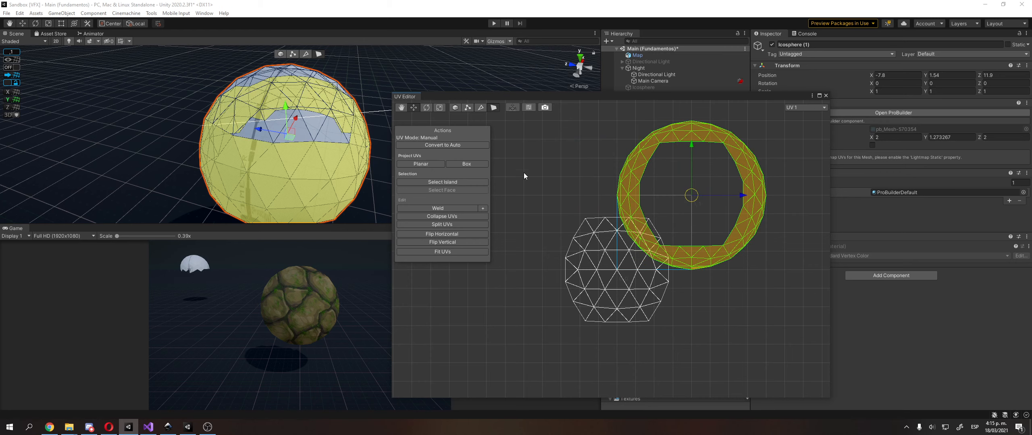
# Select the faces of the other, lower UV island and apply a planar UV projection to them
pyautogui.moveTo(722, 191); pyautogui.dragTo(692, 185, button='middle')
pyautogui.moveTo(714, 191); pyautogui.dragTo(773, 190)
pyautogui.hotkey('ctrl', 'z')
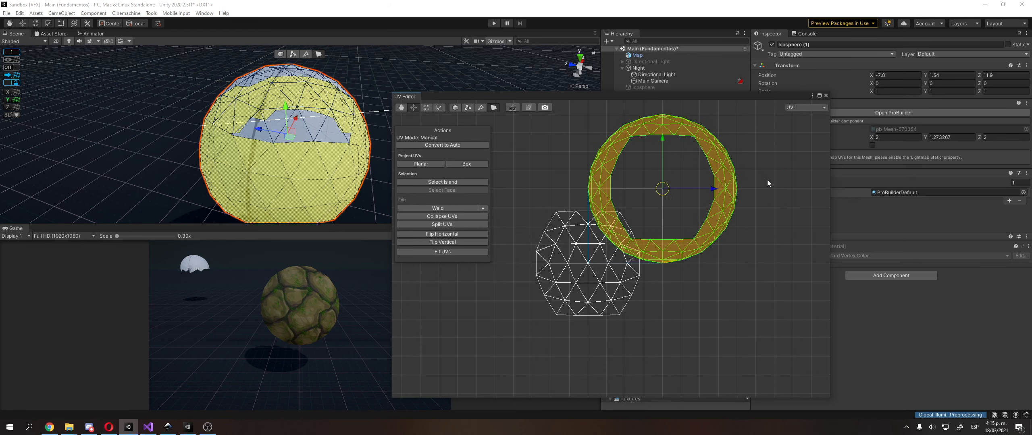
pyautogui.moveTo(514, 200); pyautogui.dragTo(633, 325)
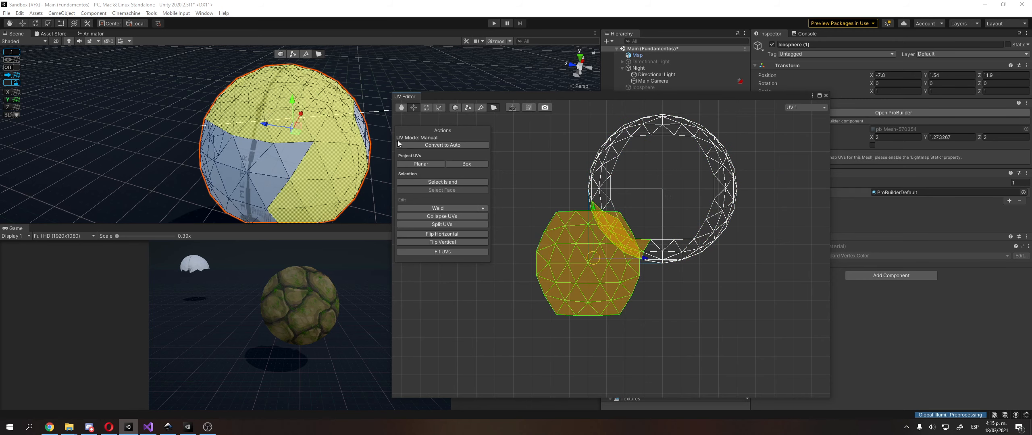
pyautogui.click(430, 163)
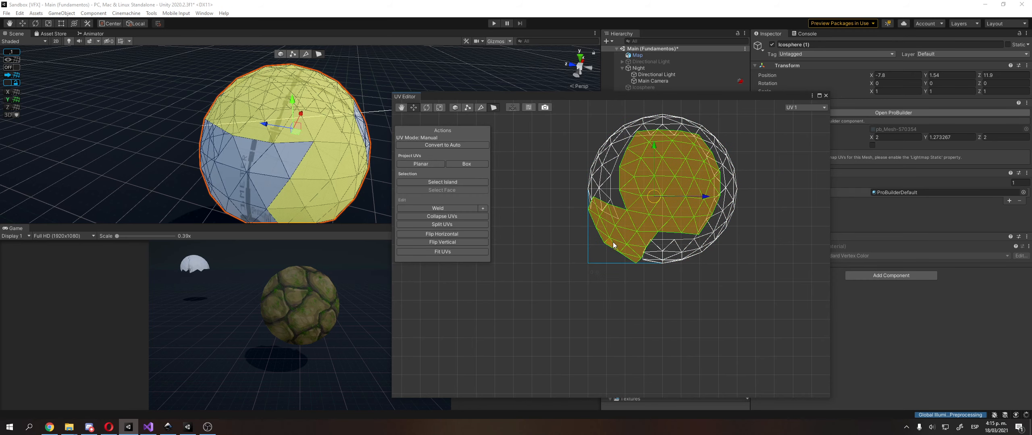
# Select all of the dome's UV faces together and apply a planar UV projection to them
pyautogui.click(494, 208)
pyautogui.moveTo(570, 102); pyautogui.dragTo(773, 284)
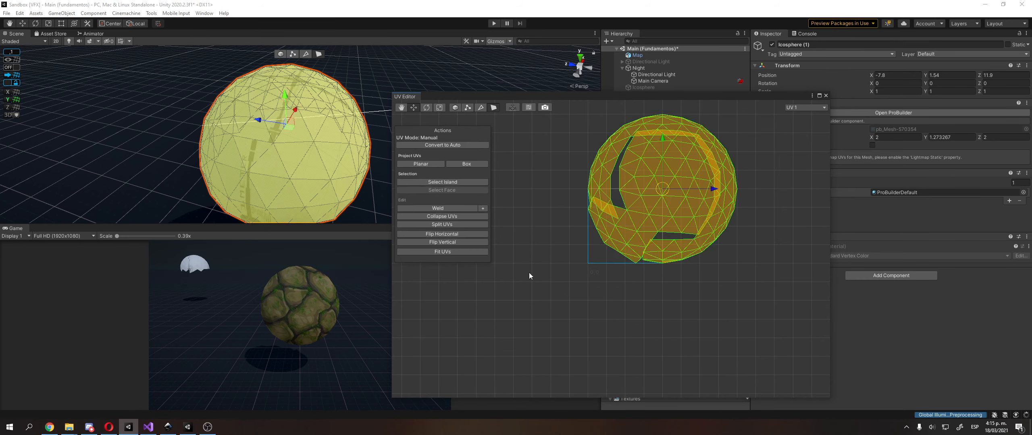
pyautogui.click(426, 164)
pyautogui.click(588, 287)
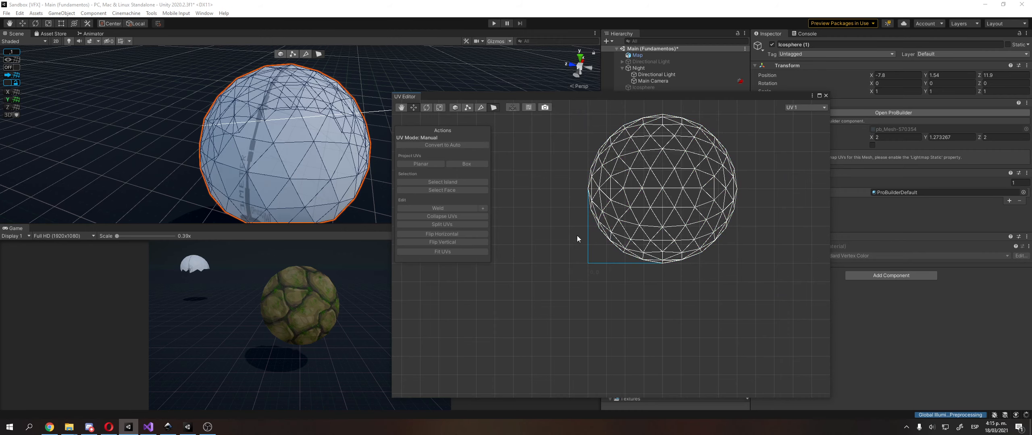
# Examine which dome faces the individual UV triangles correspond to, viewing the dome from the top
pyautogui.click(656, 205)
pyautogui.click(631, 171)
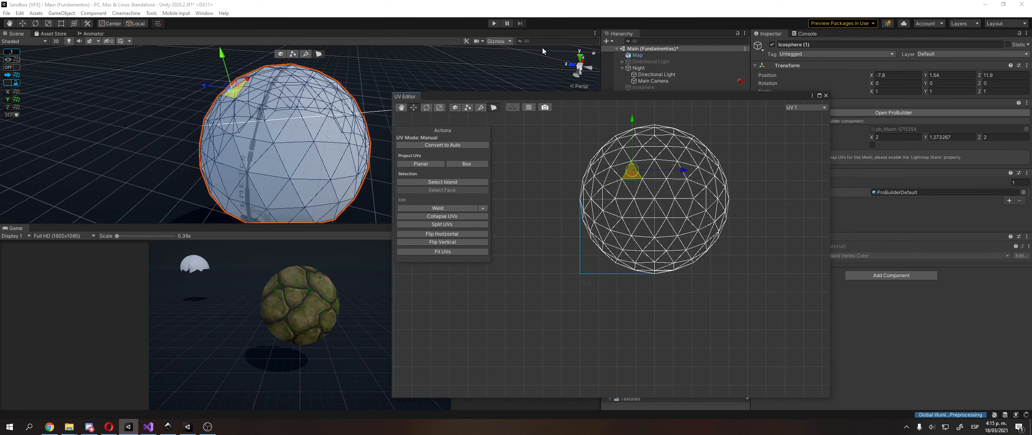
pyautogui.click(580, 58)
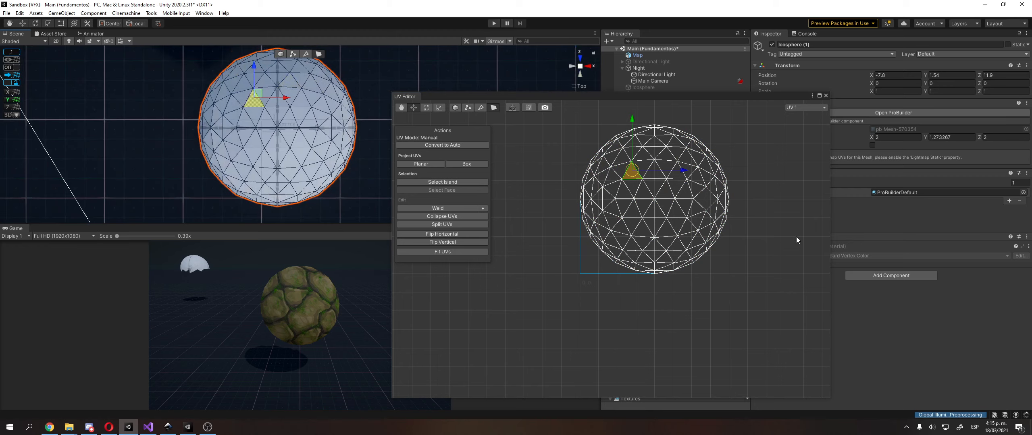
pyautogui.click(684, 190)
pyautogui.click(659, 206)
pyautogui.click(684, 190)
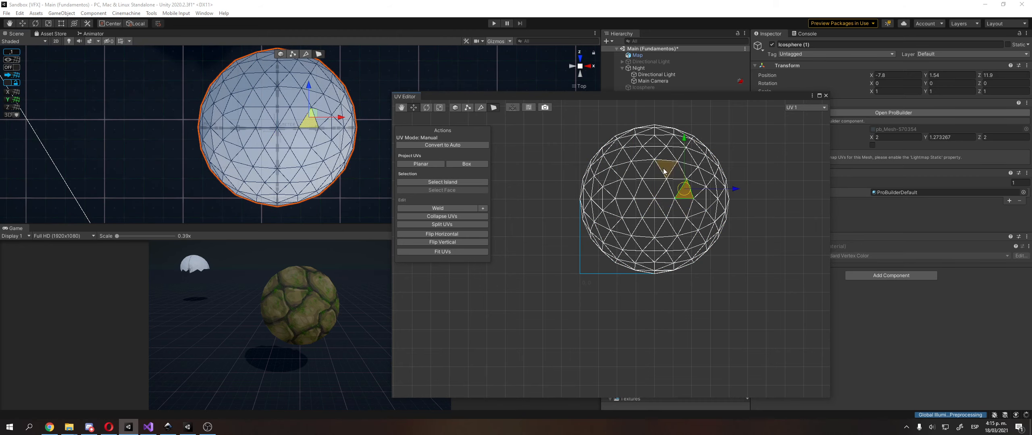
pyautogui.click(665, 170)
pyautogui.click(634, 187)
pyautogui.click(654, 186)
pyautogui.click(675, 212)
pyautogui.click(654, 224)
pyautogui.click(645, 205)
pyautogui.click(630, 205)
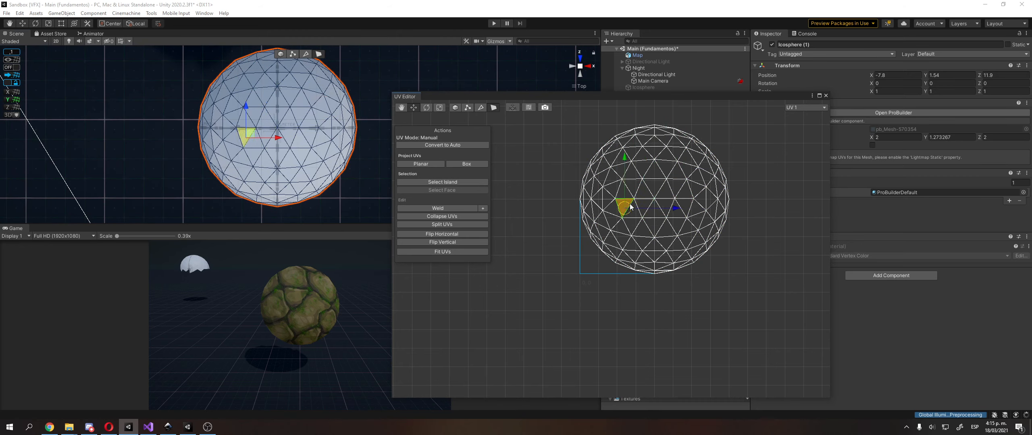
pyautogui.click(672, 173)
pyautogui.click(678, 189)
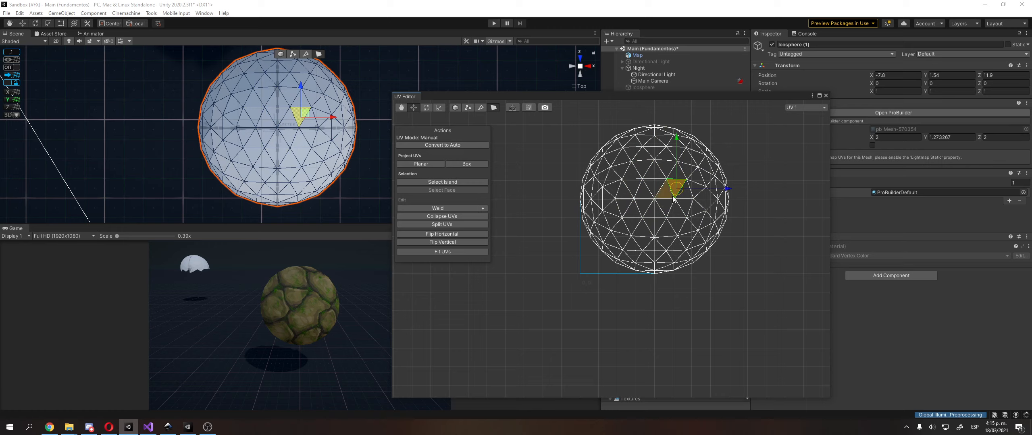
pyautogui.click(655, 172)
pyautogui.click(632, 187)
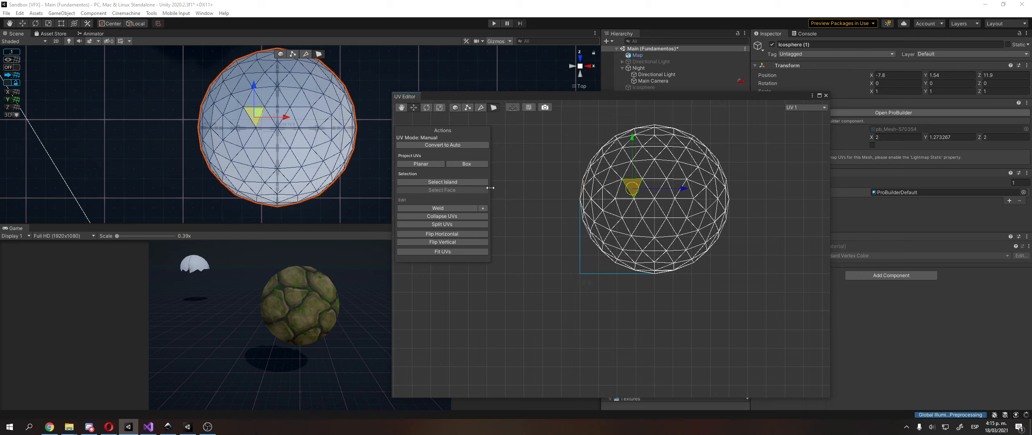
pyautogui.click(587, 194)
pyautogui.click(659, 193)
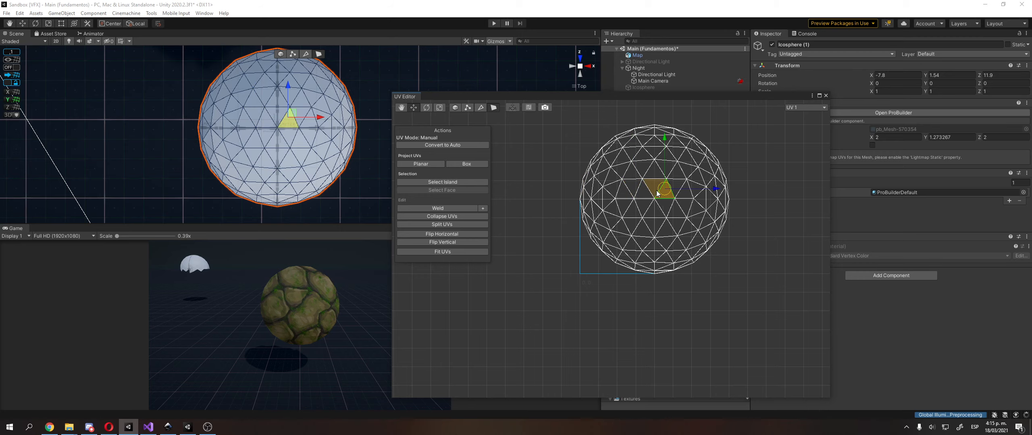
pyautogui.click(655, 190)
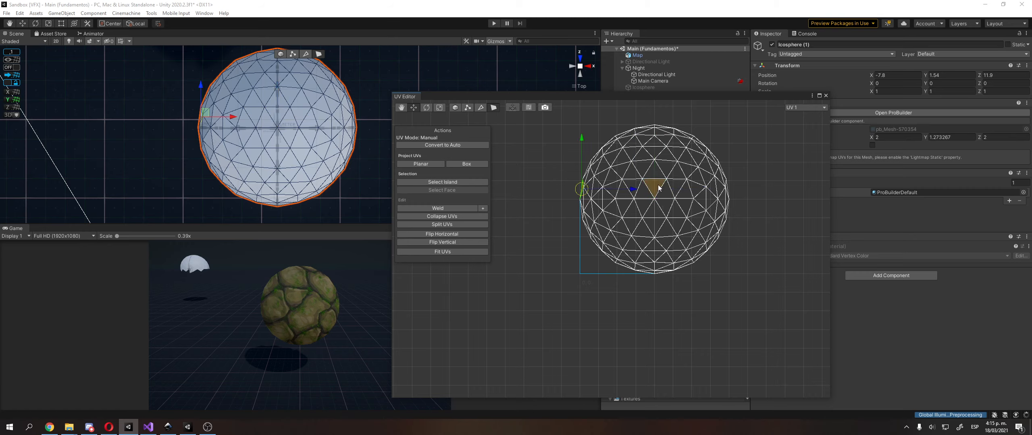
pyautogui.click(584, 200)
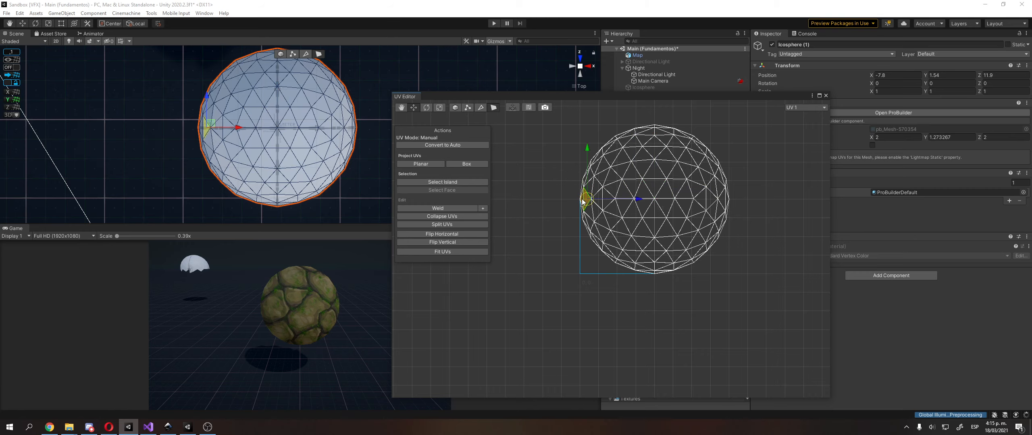
pyautogui.click(537, 162)
pyautogui.click(666, 209)
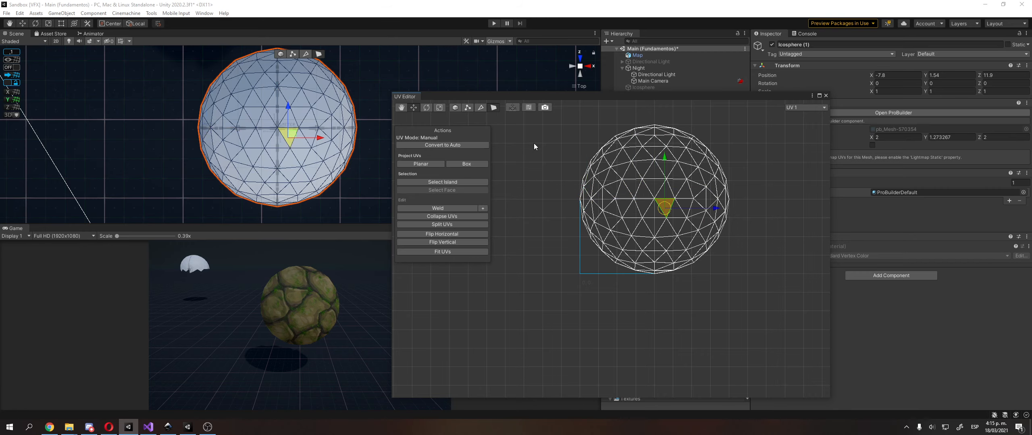
# Select all of the dome's UVs and scale them down uniformly until slightly smaller than the UV square
pyautogui.moveTo(546, 150); pyautogui.dragTo(741, 300)
pyautogui.scroll(3, 622, 279)
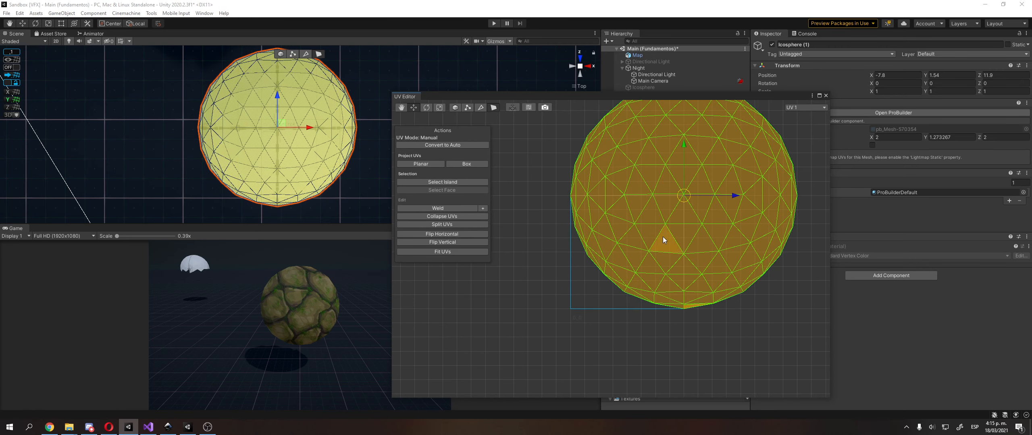
pyautogui.press('r')
pyautogui.moveTo(684, 195)
pyautogui.mouseDown()
pyautogui.moveTo(680, 223)
pyautogui.moveTo(669, 205)
pyautogui.mouseUp()
# Reselect all of the dome's UVs and move them horizontally and vertically to the centre of the UV square
pyautogui.press('w')
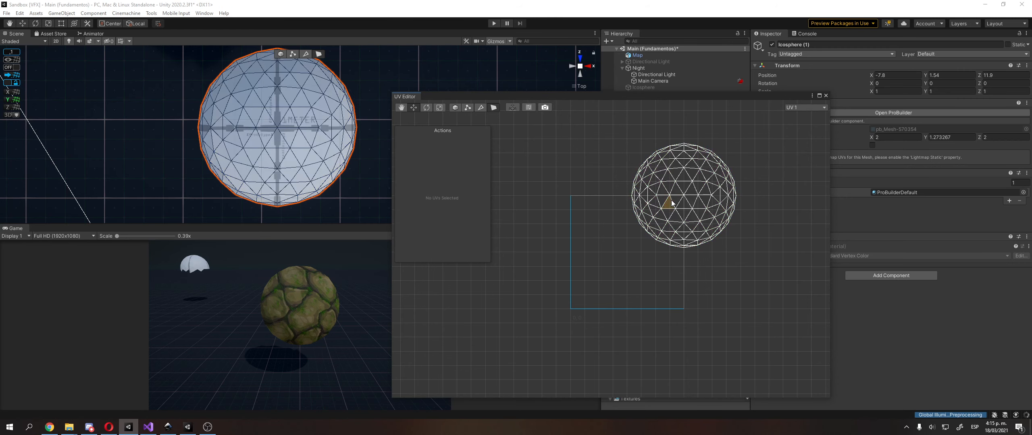
pyautogui.moveTo(611, 124); pyautogui.dragTo(756, 271)
pyautogui.moveTo(733, 196); pyautogui.dragTo(679, 195)
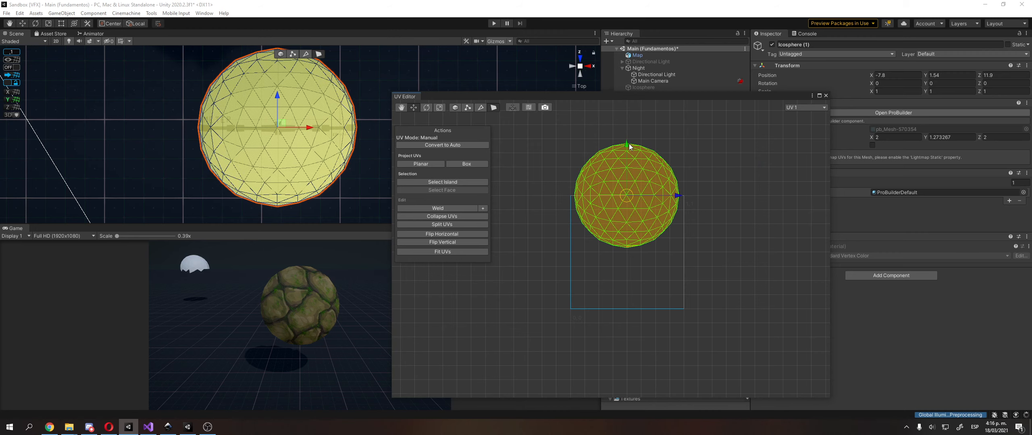
pyautogui.moveTo(631, 146); pyautogui.dragTo(623, 202)
pyautogui.scroll(7, 626, 262)
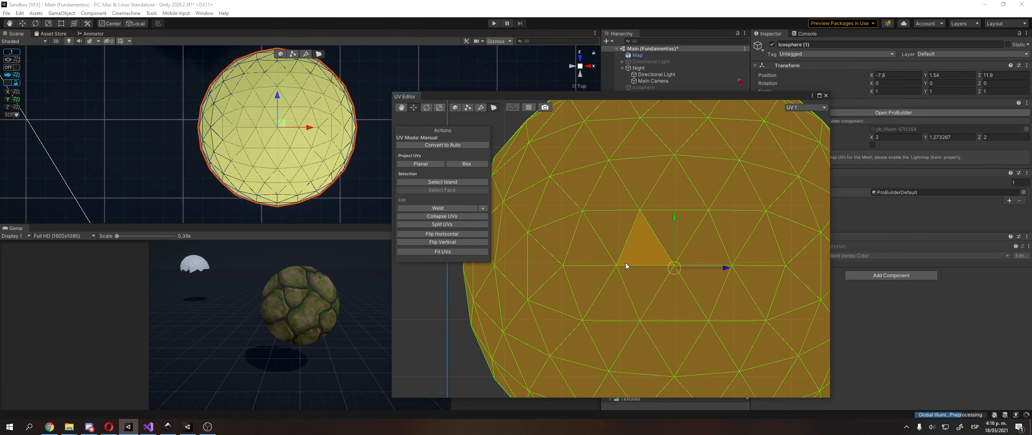
pyautogui.moveTo(626, 263); pyautogui.dragTo(601, 258, button='middle')
pyautogui.moveTo(690, 259); pyautogui.dragTo(692, 258, button='middle')
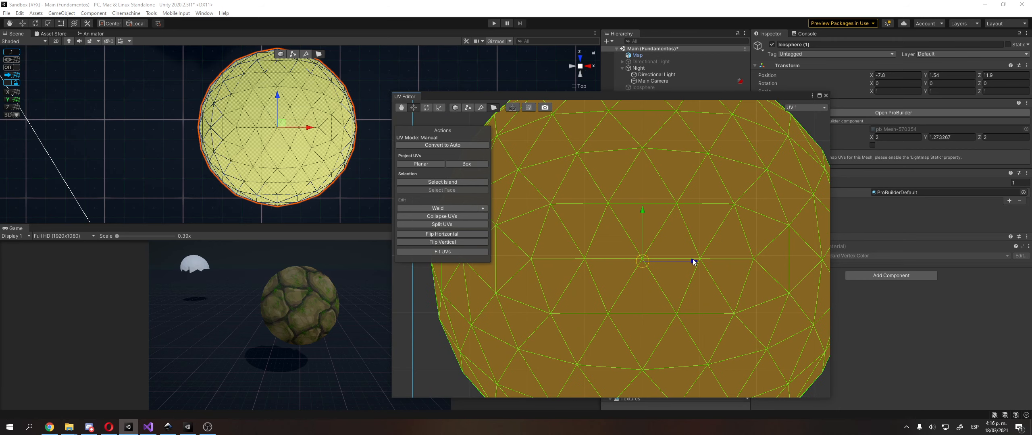
pyautogui.scroll(-3, 642, 209)
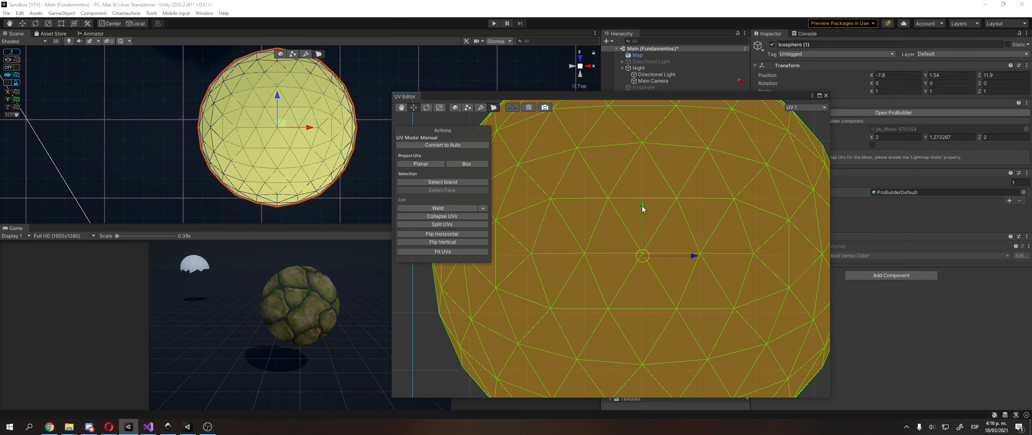
pyautogui.scroll(-4, 625, 226)
# Scale the dome's UVs up uniformly to fill the UV square and clear the UV selection
pyautogui.press('r')
pyautogui.moveTo(624, 251)
pyautogui.mouseDown()
pyautogui.moveTo(698, 244)
pyautogui.moveTo(628, 241)
pyautogui.mouseUp()
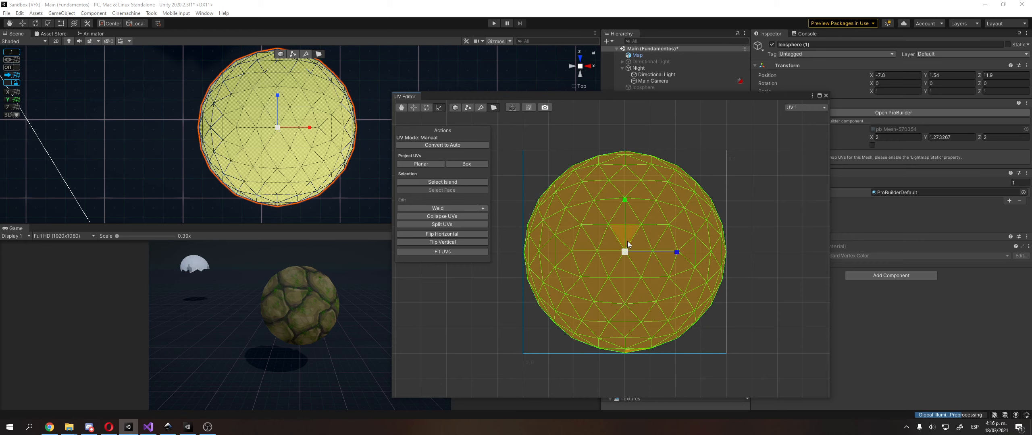
pyautogui.click(818, 137)
pyautogui.click(700, 252)
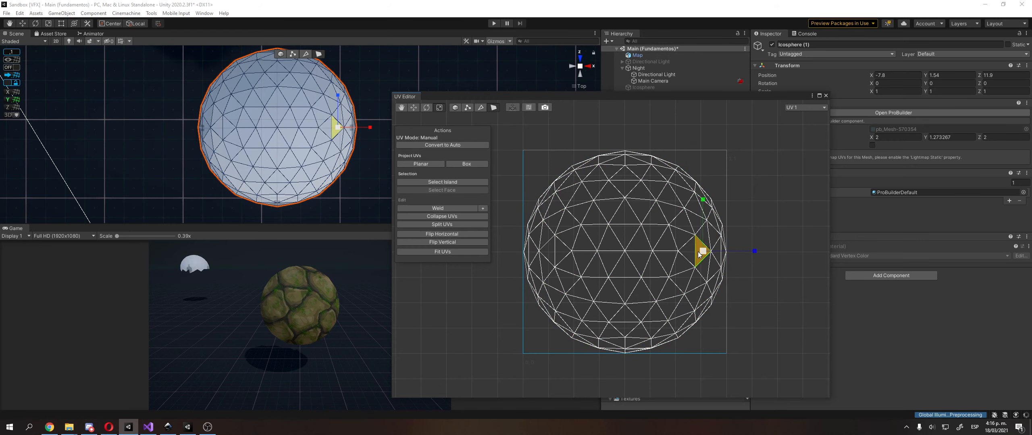
pyautogui.click(749, 196)
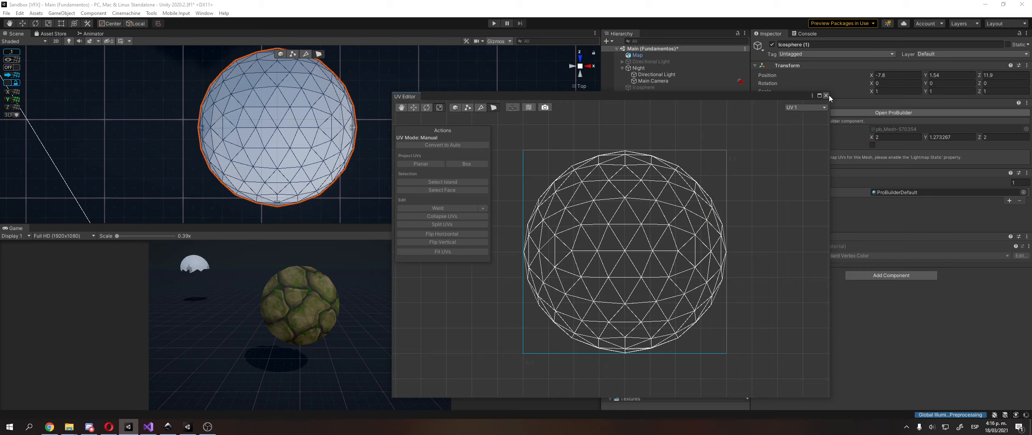
# Close the UV Editor and ProBuilder windows and deselect the dome in the scene
pyautogui.click(826, 96)
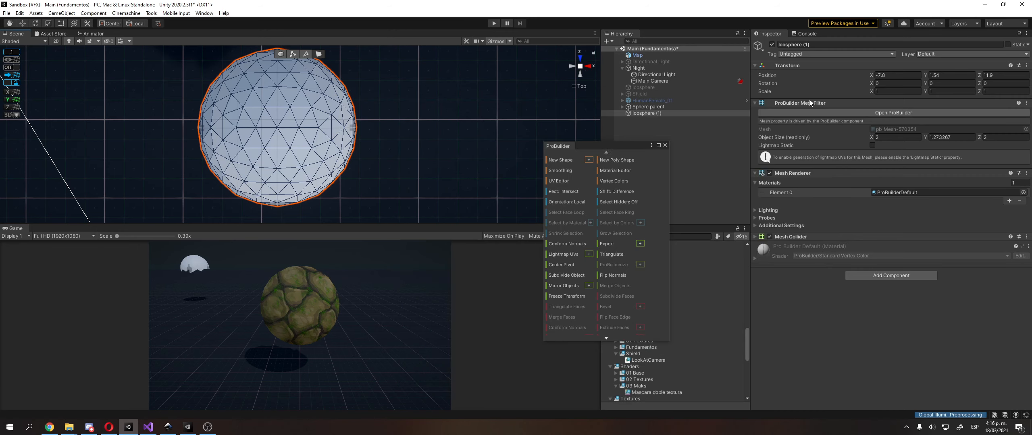
pyautogui.click(665, 146)
pyautogui.keyDown('alt'); pyautogui.moveTo(249, 130); pyautogui.dragTo(319, 101); pyautogui.keyUp('alt')
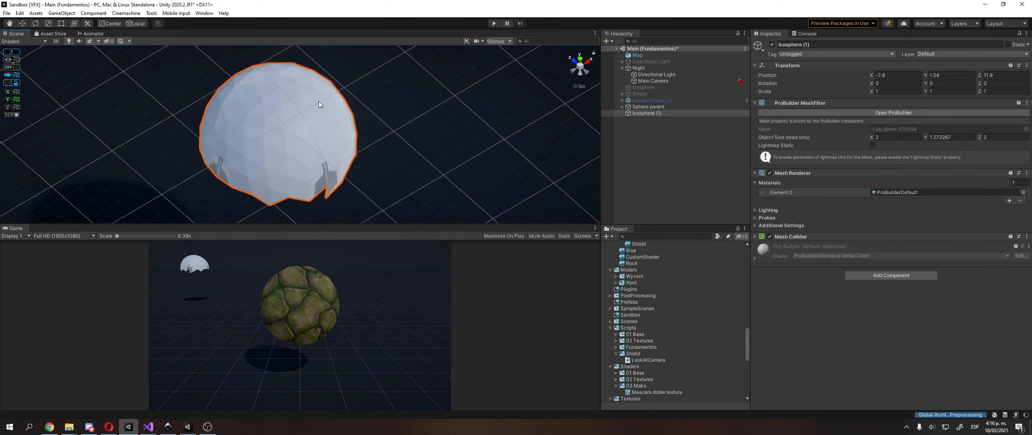
pyautogui.click(163, 128)
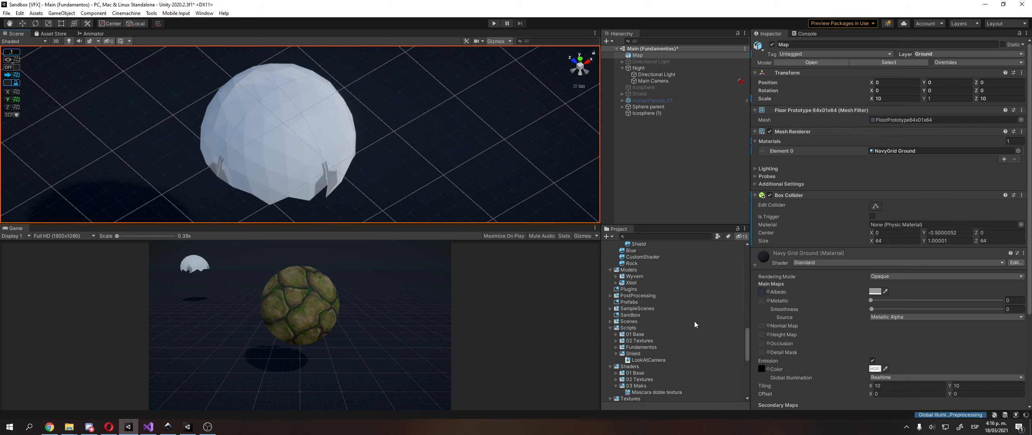
# Assign the Rock material from the project's Materials folder to the dome
pyautogui.scroll(3, 645, 308)
pyautogui.click(645, 311)
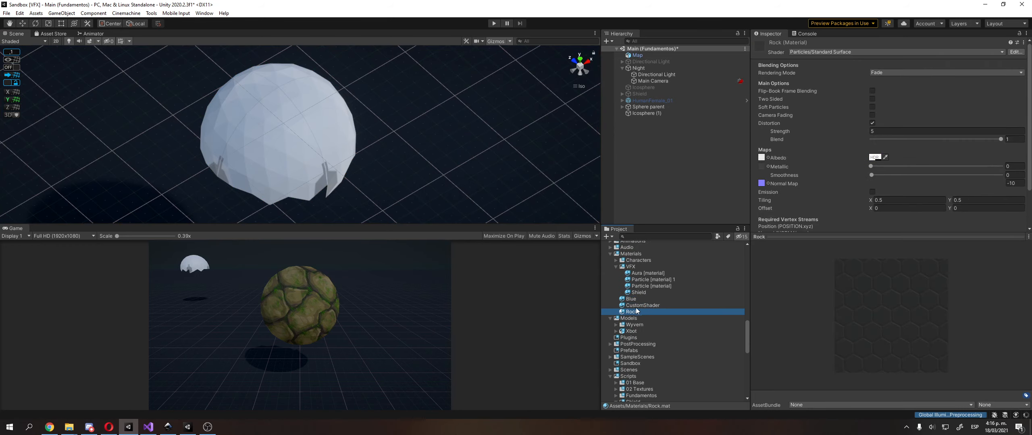
pyautogui.moveTo(636, 311); pyautogui.dragTo(291, 88)
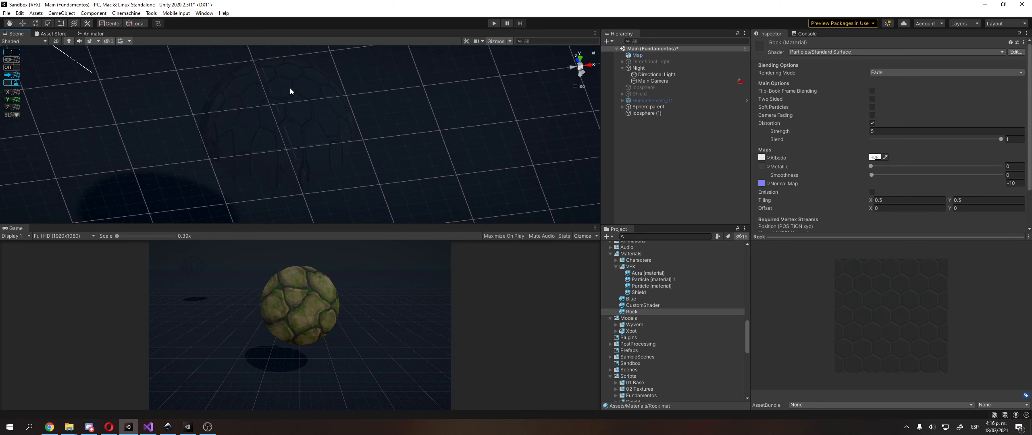
# Return to the perspective view, select the dome and set its Rock material's distortion Blend to 0.178
pyautogui.click(580, 86)
pyautogui.click(278, 112)
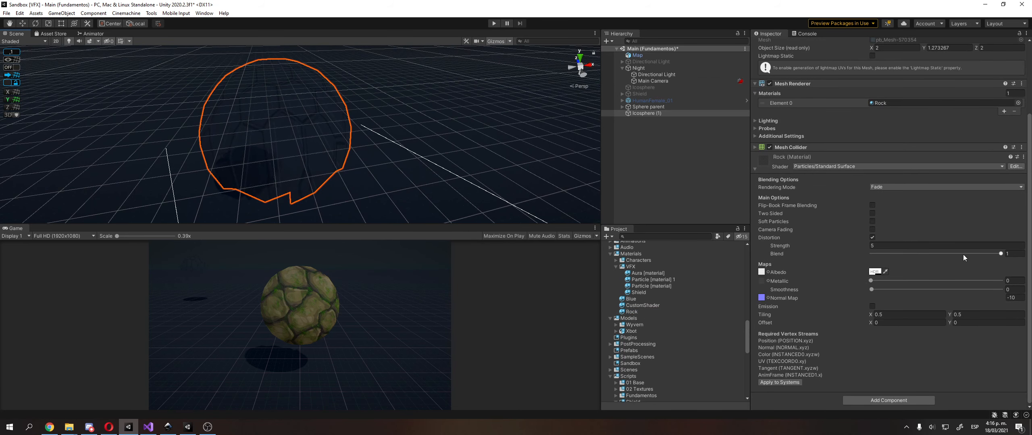
pyautogui.moveTo(963, 255); pyautogui.dragTo(894, 263)
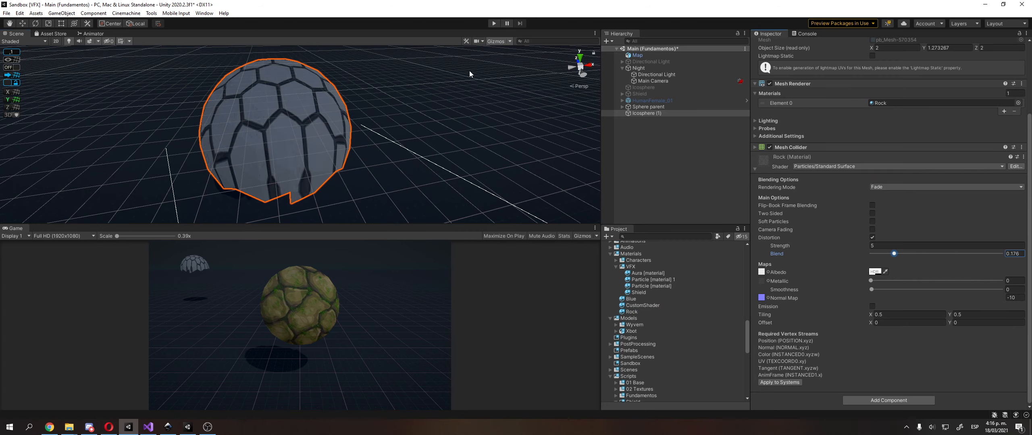
# View the dome from above and rotate it slightly with the Rotate tool
pyautogui.moveTo(471, 75); pyautogui.dragTo(420, 116, button='right')
pyautogui.moveTo(420, 117); pyautogui.dragTo(364, 203, button='middle')
pyautogui.moveTo(341, 73); pyautogui.dragTo(323, 125, button='right')
pyautogui.moveTo(332, 87); pyautogui.dragTo(321, 117, button='middle')
pyautogui.press('e')
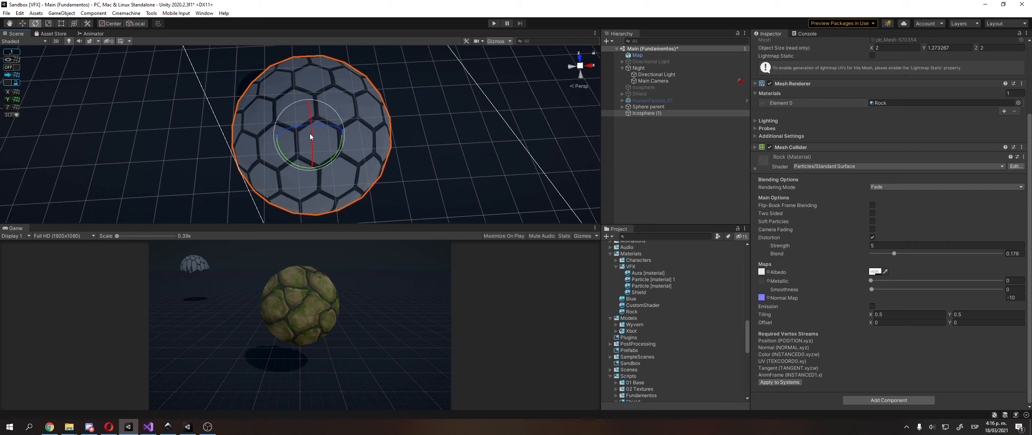
pyautogui.moveTo(309, 134)
pyautogui.mouseDown()
pyautogui.moveTo(306, 167)
pyautogui.moveTo(323, 124)
pyautogui.moveTo(309, 120)
pyautogui.moveTo(353, 137)
pyautogui.moveTo(319, 139)
pyautogui.mouseUp()
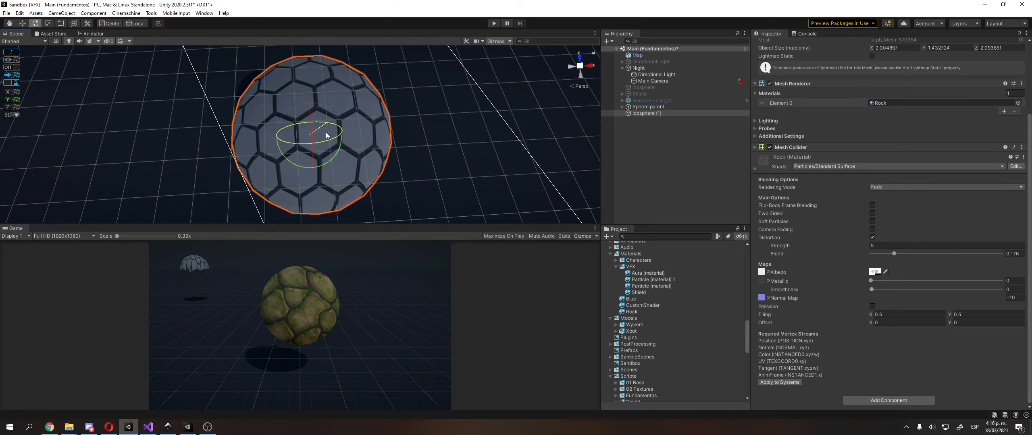
# Examine the hexagon pattern on the dome from behind, from the top and in perspective
pyautogui.moveTo(352, 176); pyautogui.dragTo(339, 96, button='right')
pyautogui.click(578, 82)
pyautogui.click(579, 75)
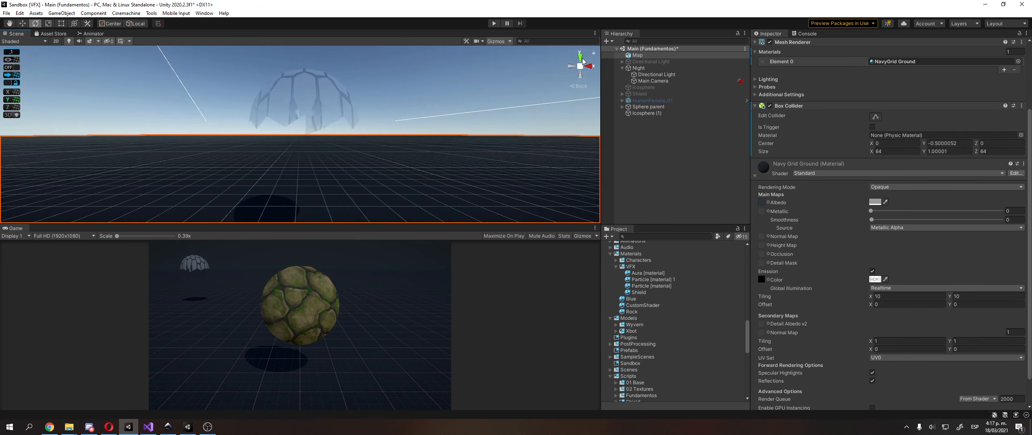
pyautogui.click(580, 57)
pyautogui.click(580, 66)
pyautogui.moveTo(364, 124); pyautogui.dragTo(362, 143, button='middle')
pyautogui.scroll(-2, 292, 103)
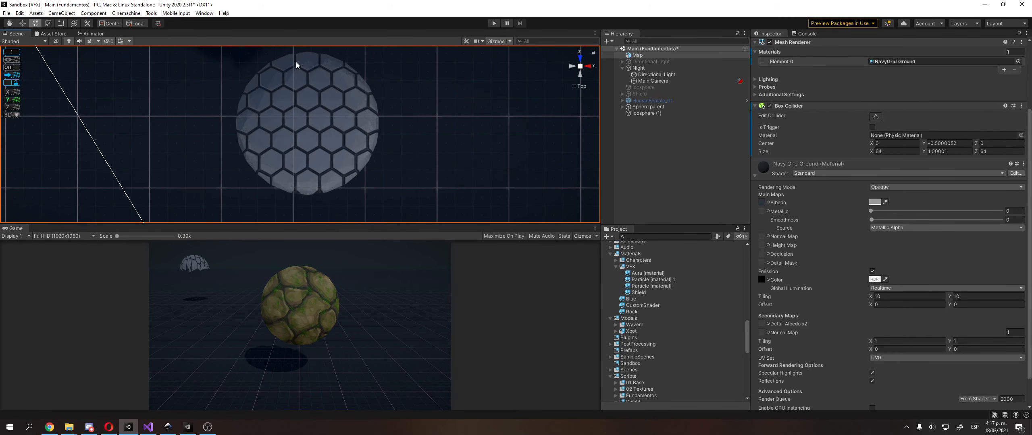
pyautogui.click(579, 86)
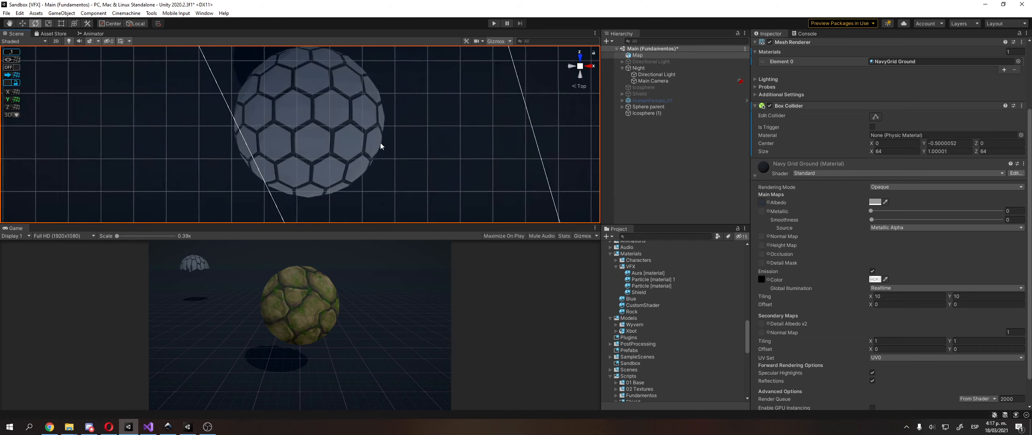
pyautogui.moveTo(381, 143)
pyautogui.mouseDown(button='right')
pyautogui.moveTo(369, 96)
pyautogui.moveTo(354, 105)
pyautogui.moveTo(381, 88)
pyautogui.moveTo(401, 96)
pyautogui.moveTo(387, 120)
pyautogui.moveTo(391, 100)
pyautogui.moveTo(365, 127)
pyautogui.moveTo(389, 132)
pyautogui.moveTo(374, 145)
pyautogui.moveTo(381, 149)
pyautogui.mouseUp(button='right')
pyautogui.moveTo(405, 106); pyautogui.dragTo(422, 112, button='right')
pyautogui.scroll(-5, 423, 112)
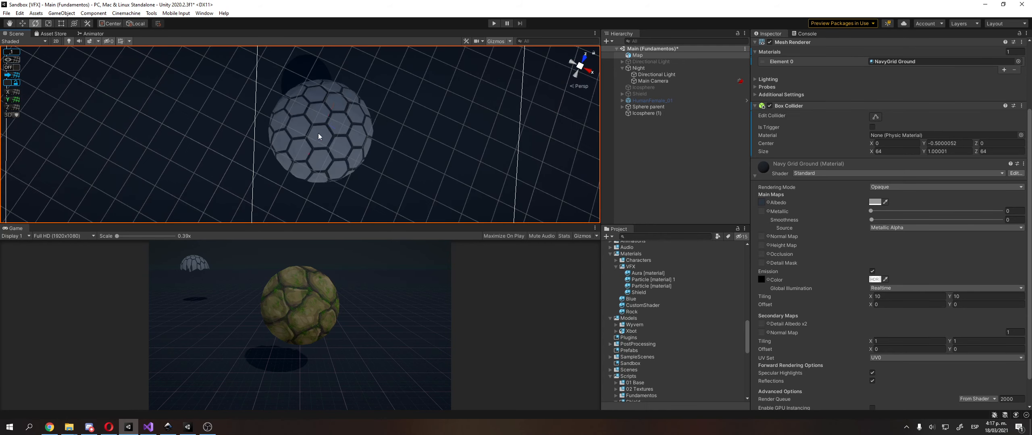
# Select the hexagon-patterned dome, Icosphere (1), inspect its surface up close and delete it from the scene
pyautogui.click(319, 133)
pyautogui.moveTo(319, 133); pyautogui.dragTo(426, 68, button='right')
pyautogui.press('w')
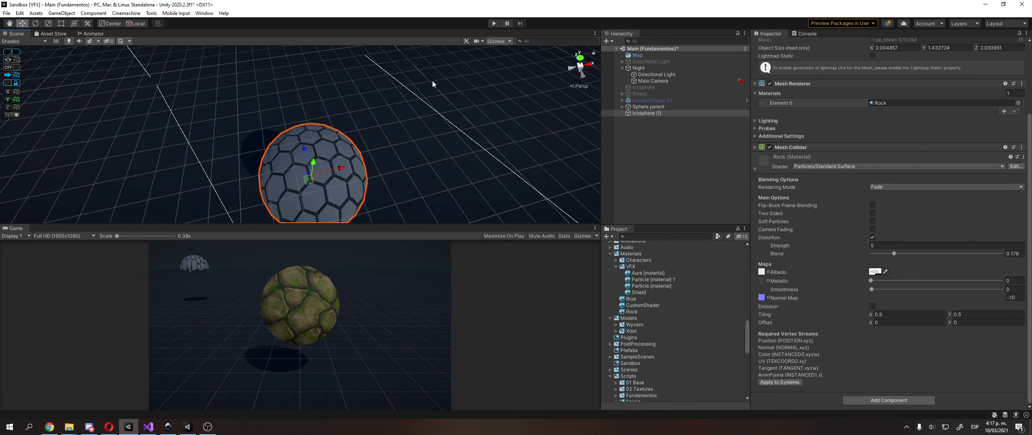
pyautogui.moveTo(467, 93); pyautogui.dragTo(445, 69, button='right')
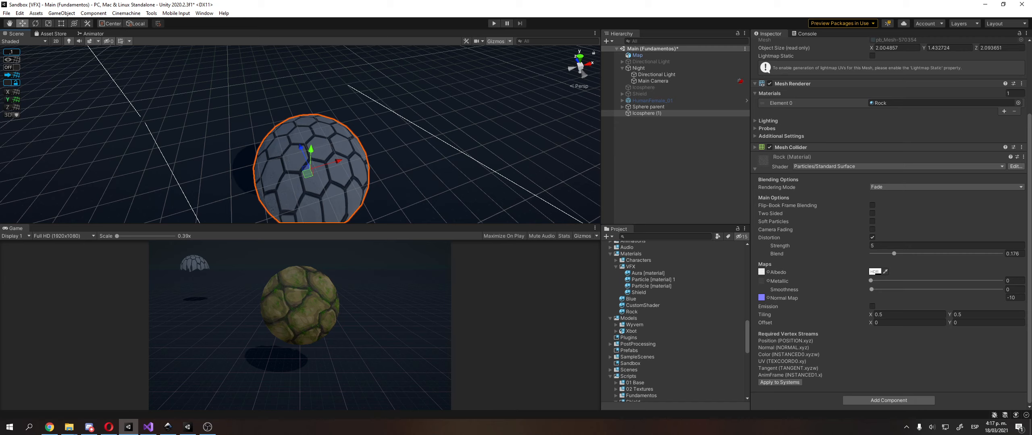
pyautogui.click(327, 163)
pyautogui.press('Delete')
# Select the Sphere parent object and expand it in the scene hierarchy to reveal its child icosphere
pyautogui.click(667, 108)
pyautogui.moveTo(446, 130); pyautogui.dragTo(368, 93, button='right')
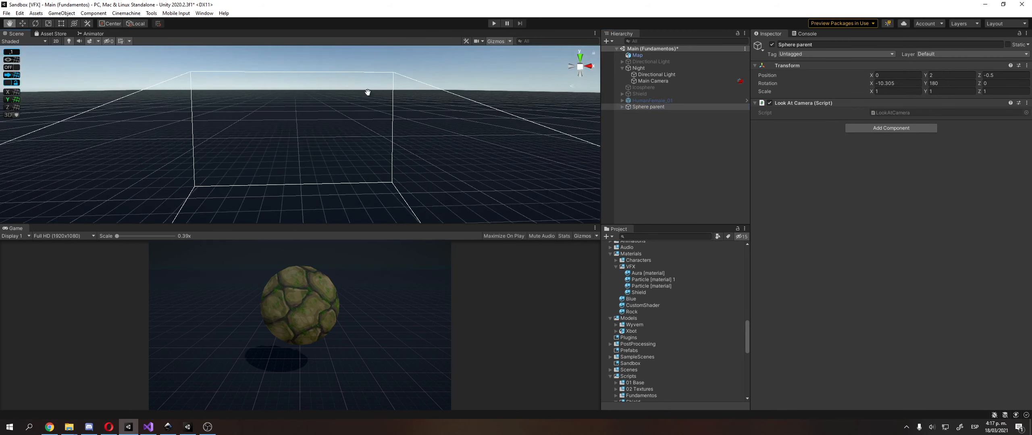
pyautogui.click(622, 107)
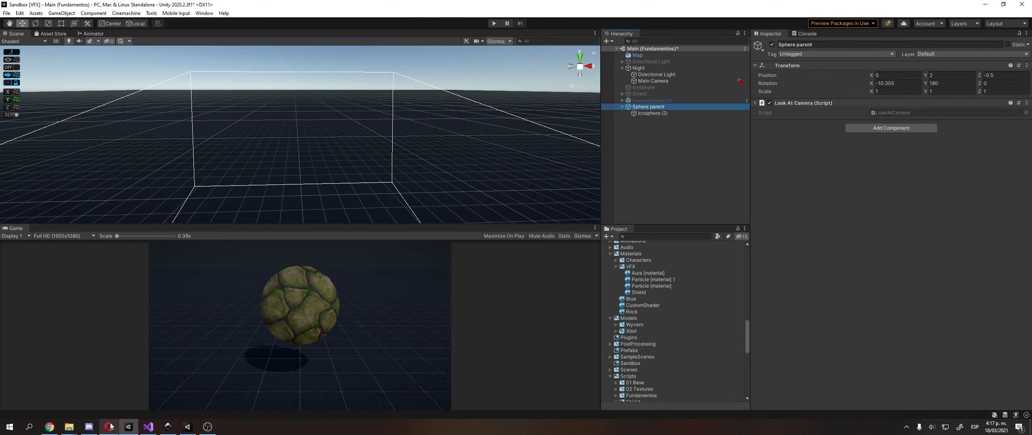
# Switch to the Opera browser, open the 03 Mascaras presentation and show it full screen from the current slide
pyautogui.click(109, 427)
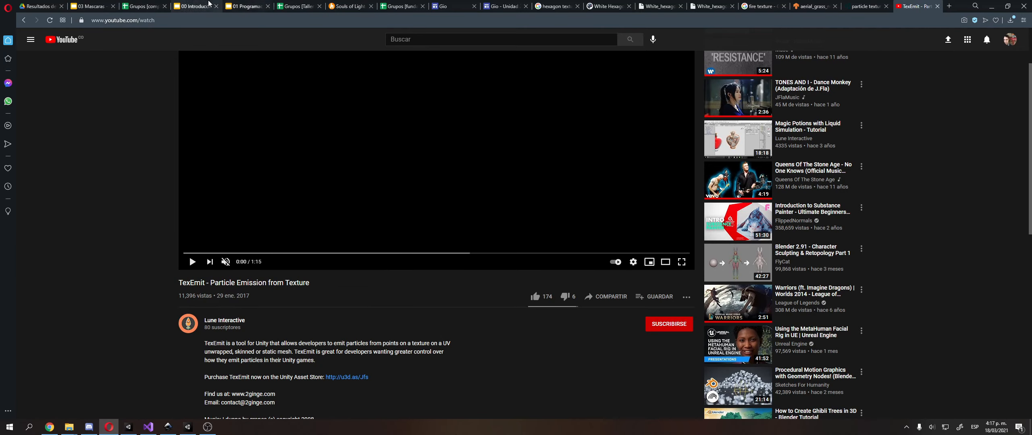
pyautogui.click(93, 6)
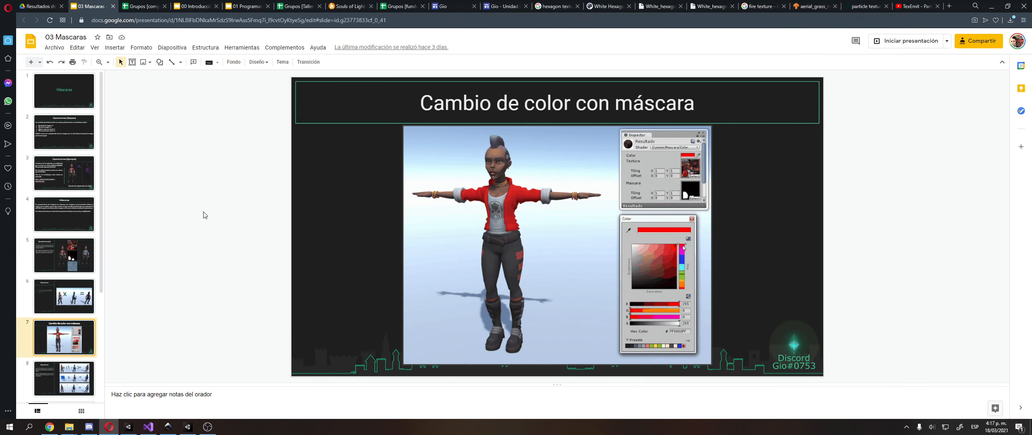
pyautogui.hotkey('ctrl', 'F5')
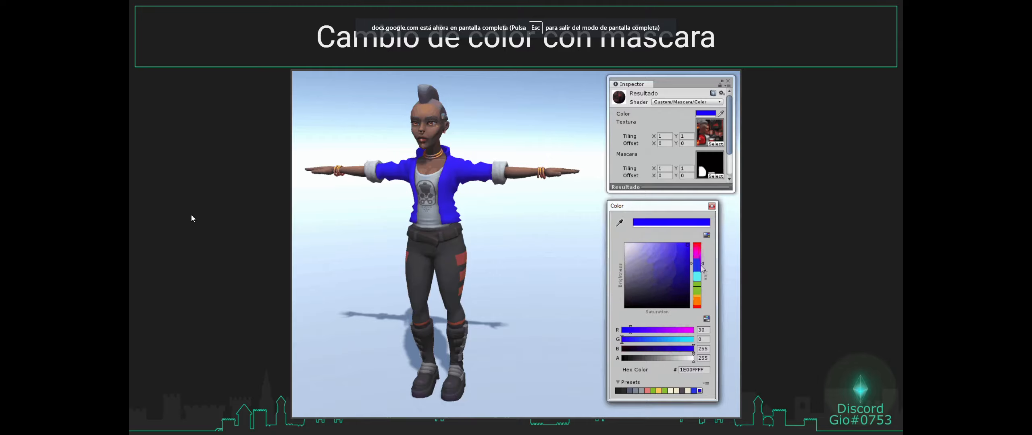
# Go back through the slides, past the mask example "Ejemplo (concepto)", to the "Operaciones (Repaso)" slide
pyautogui.press('Left')
pyautogui.press('Left')
pyautogui.press('Left')
pyautogui.press('Right')
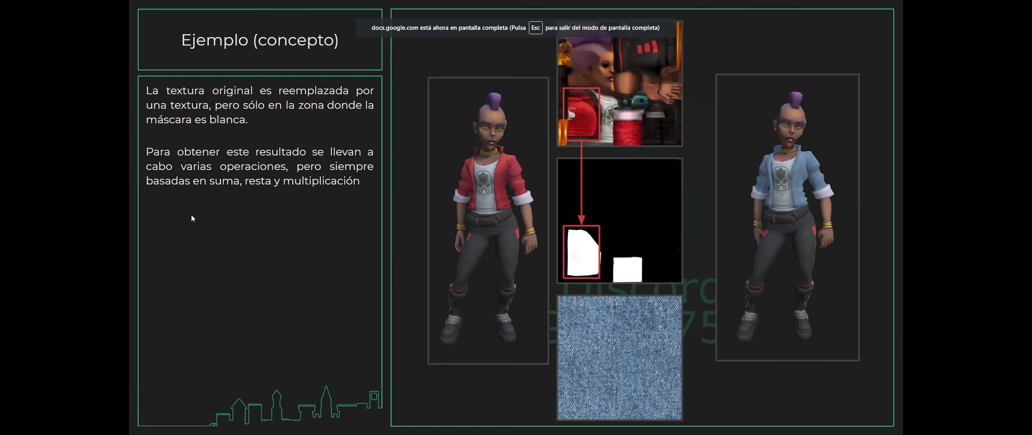
pyautogui.press('Left')
pyautogui.press('Left')
pyautogui.press('Left')
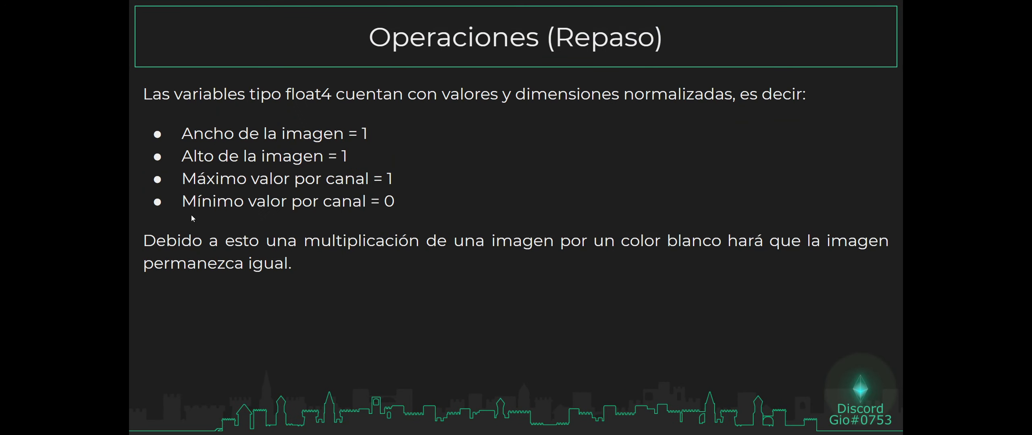
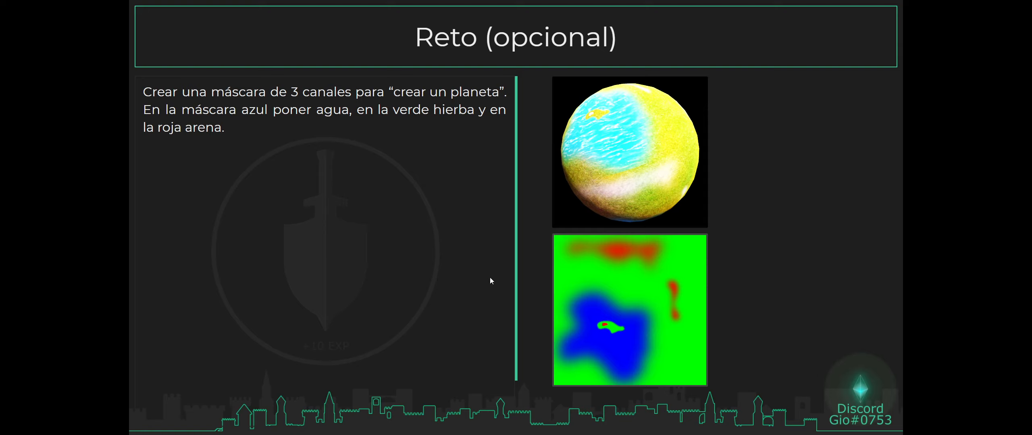
# Look through the 04 Multi-máscara slides, leave the full-screen show and display the final "Reto (opcional)" slide
pyautogui.press('Right')
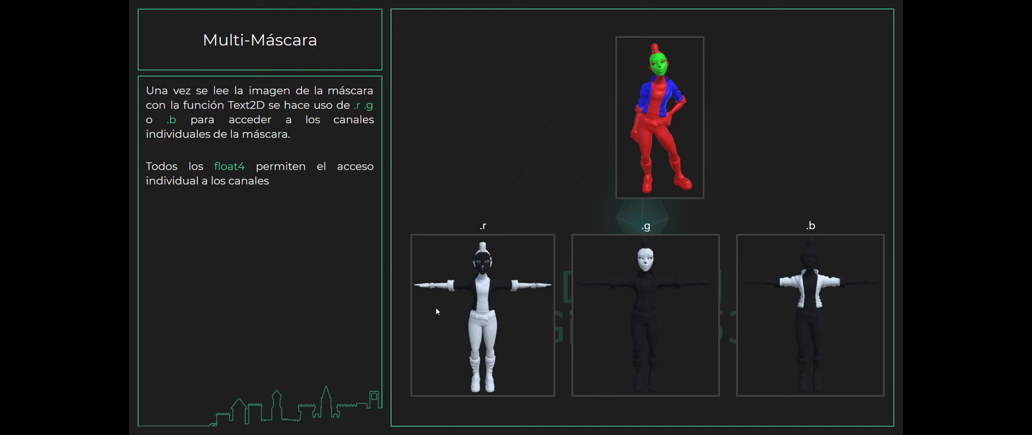
pyautogui.press('Escape')
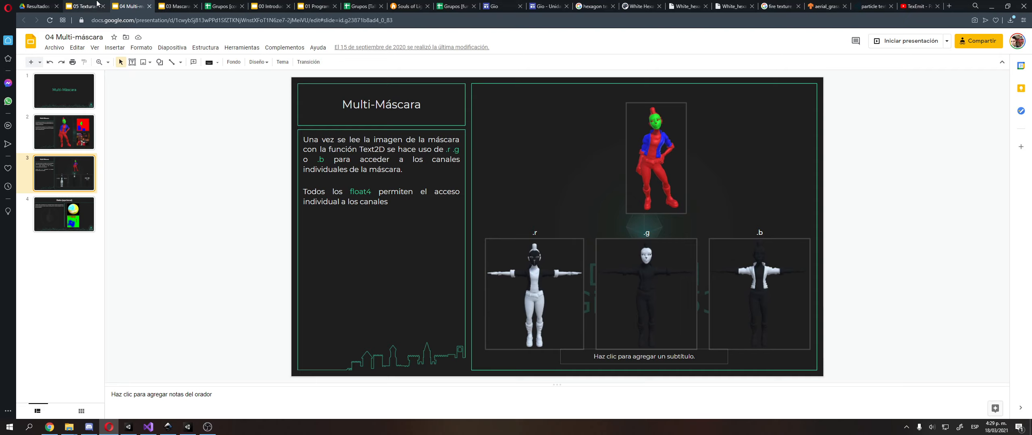
pyautogui.click(88, 144)
pyautogui.click(89, 177)
pyautogui.click(89, 209)
pyautogui.press('Up')
pyautogui.press('Up')
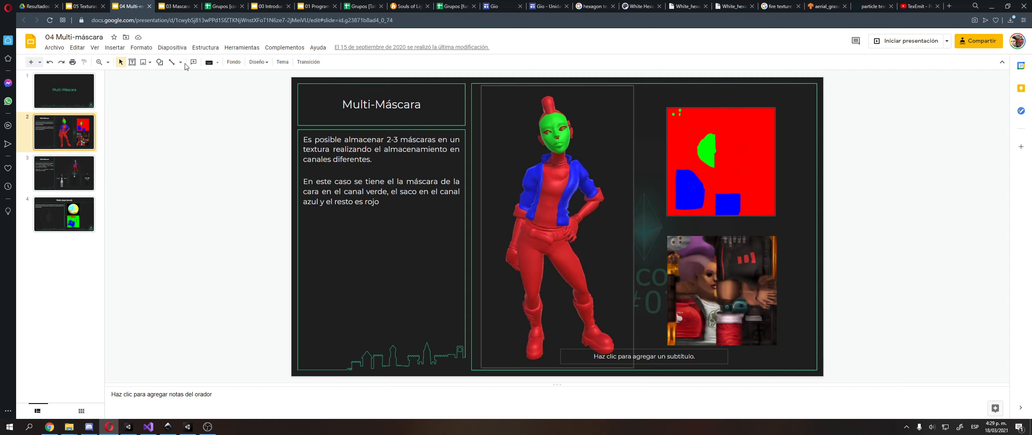
pyautogui.click(52, 227)
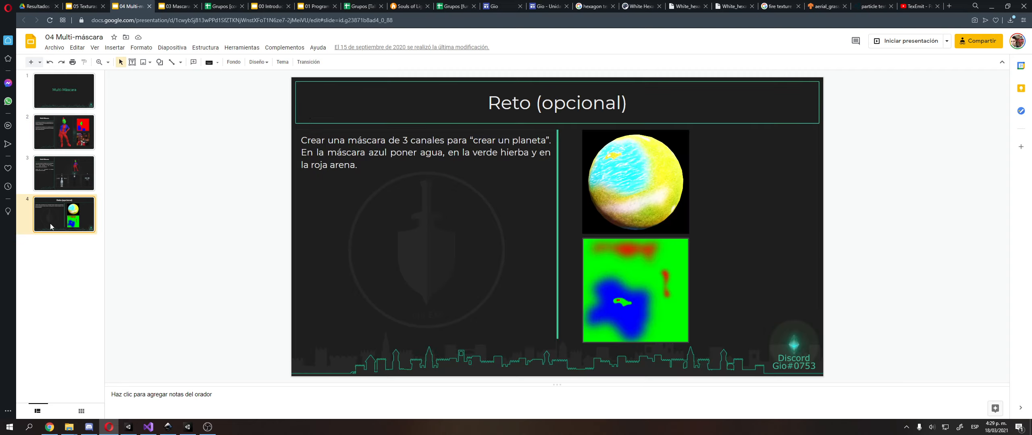
# Present the 05 Texturas en movimiento slides full screen as far as the "Movimiento" slide, and end the show
pyautogui.click(85, 5)
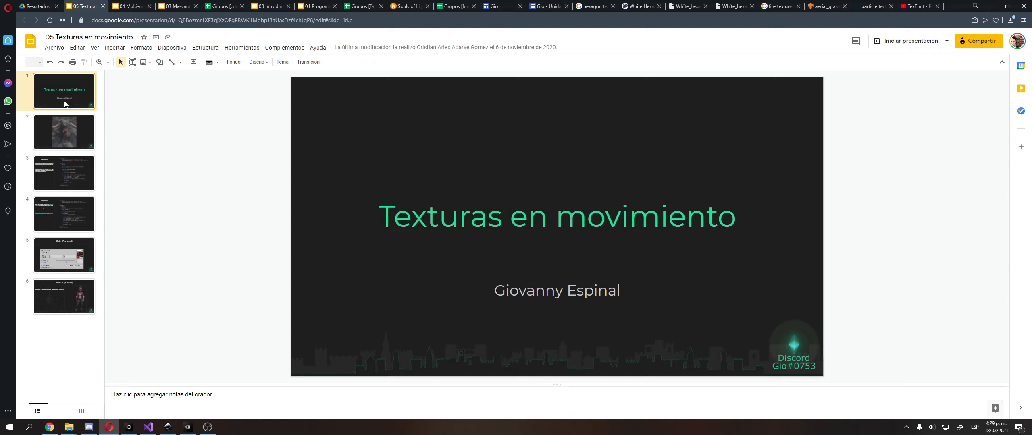
pyautogui.hotkey('ctrl', 'F5')
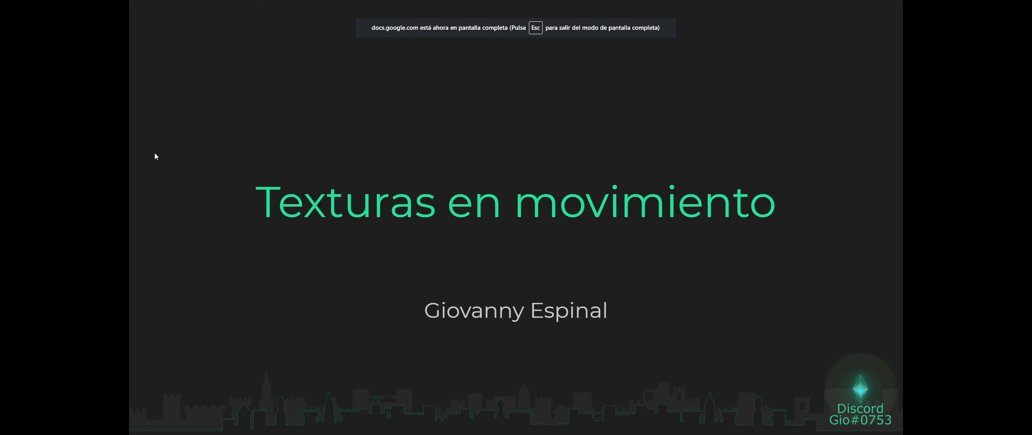
pyautogui.click(155, 154)
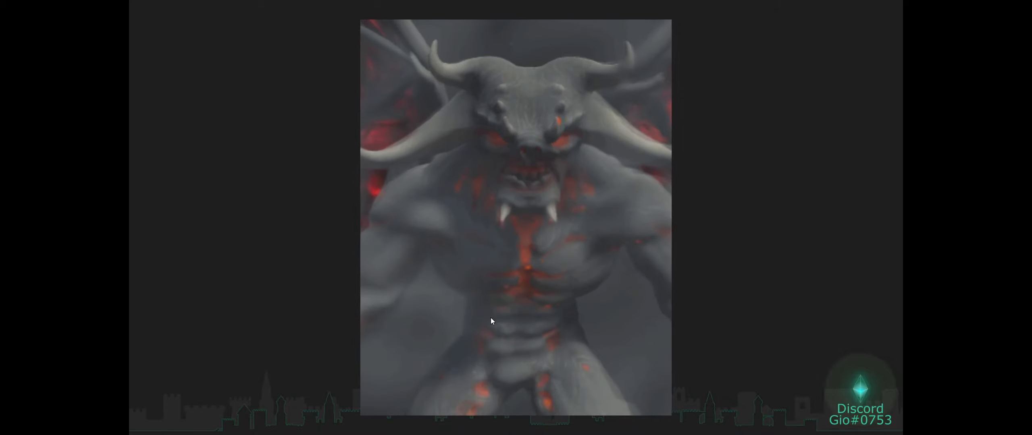
pyautogui.click(528, 232)
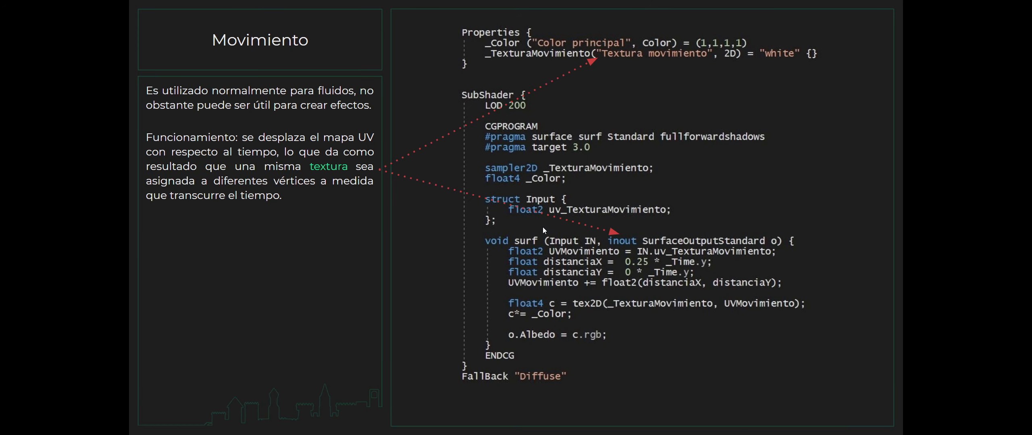
pyautogui.press('Escape')
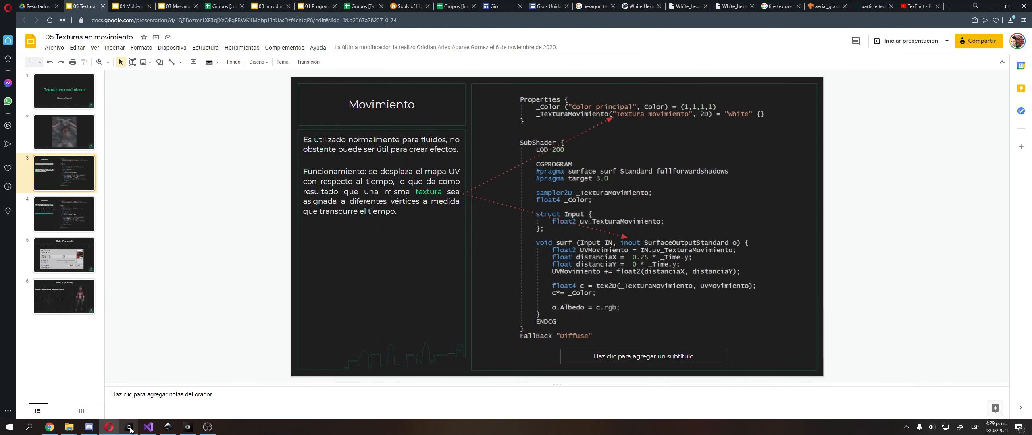
# Switch to Unity and collapse the 11 Toon shader and 03 Mascaras folders in the project files
pyautogui.click(188, 427)
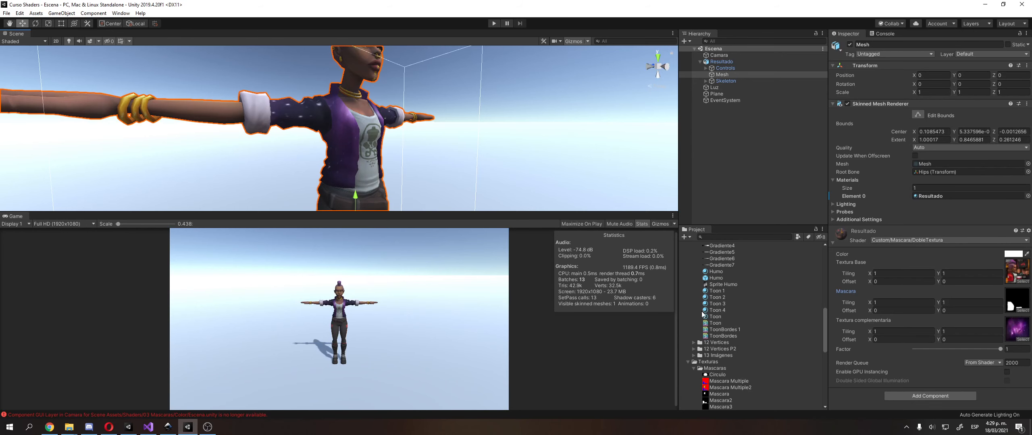
pyautogui.scroll(3, 735, 288)
pyautogui.click(726, 302)
pyautogui.scroll(8, 723, 307)
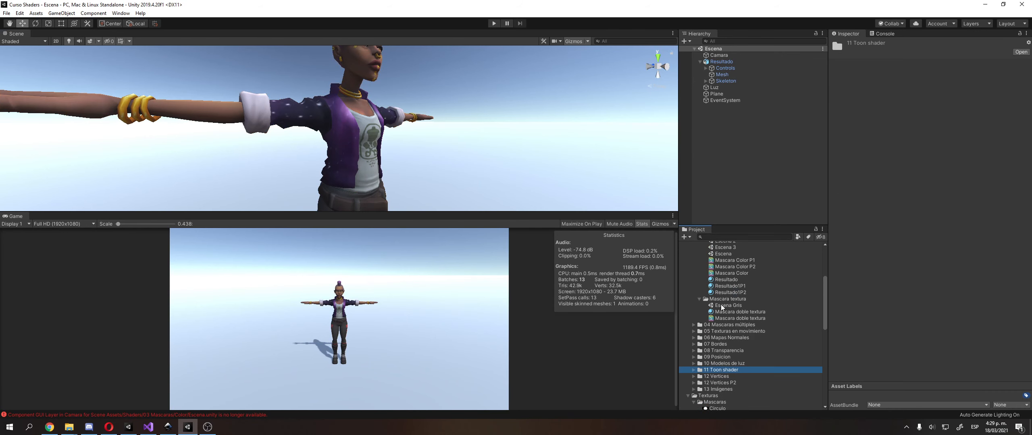
pyautogui.click(727, 285)
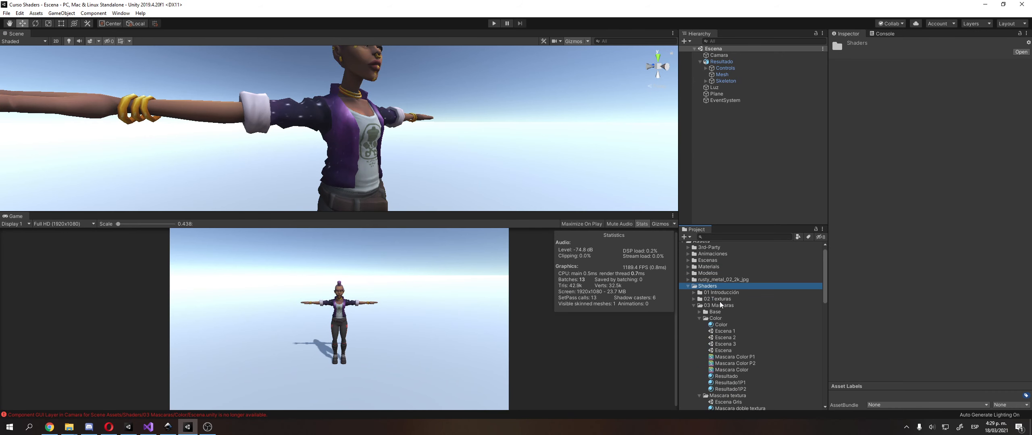
pyautogui.scroll(1, 722, 306)
pyautogui.press('Left')
# Expand the 05 Texturas en movimiento folder and open its Escena Gris scene
pyautogui.press('Down')
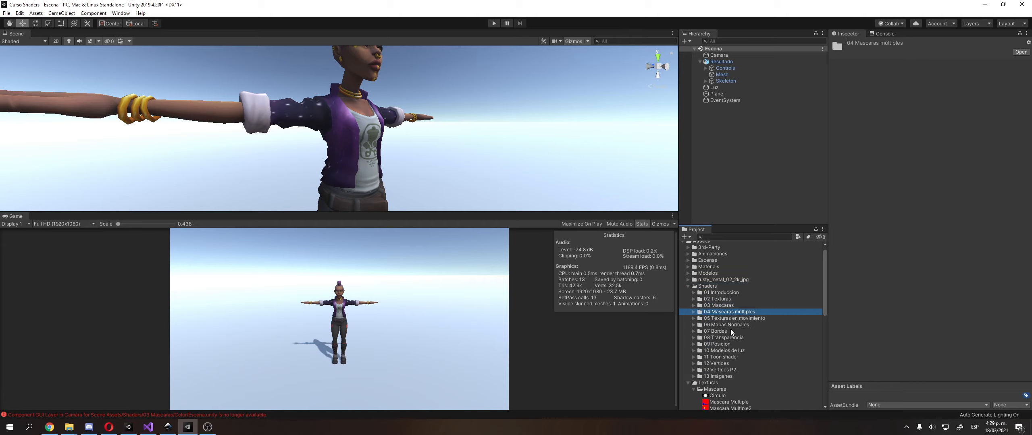
pyautogui.press('Down')
pyautogui.press('Right')
pyautogui.doubleClick(739, 325)
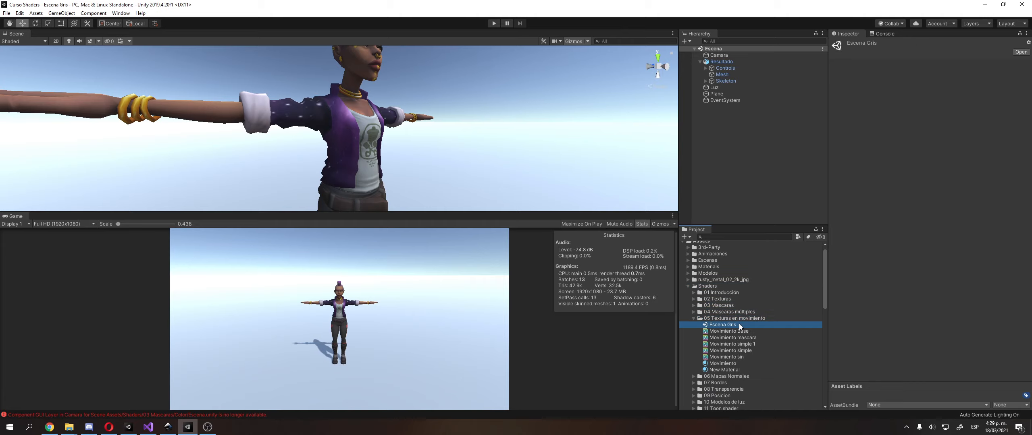
# Expand the Personaje object in the scene hierarchy and select its Mesh child
pyautogui.click(729, 66)
pyautogui.press('Up')
pyautogui.press('Right')
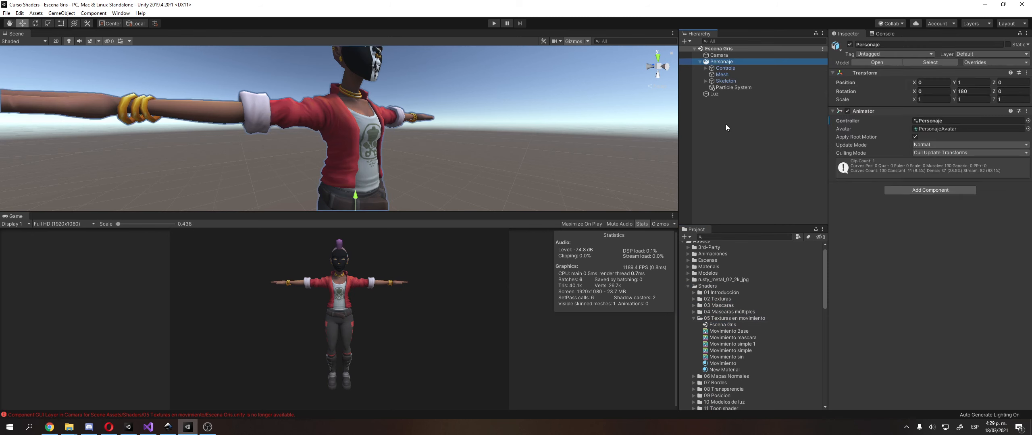
pyautogui.press('Down')
pyautogui.press('Down')
# Change the shader of the mesh's Movimiento material to Custom/Movimiento/Base
pyautogui.click(870, 239)
pyautogui.click(905, 241)
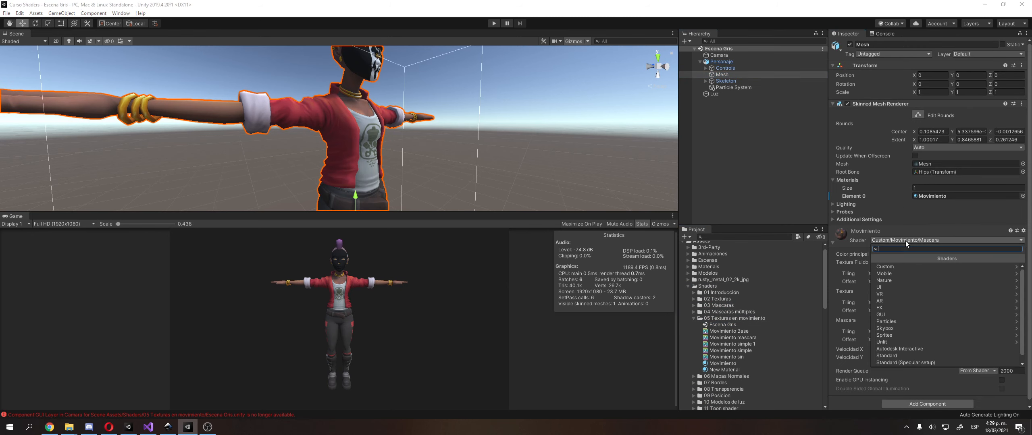
pyautogui.click(897, 267)
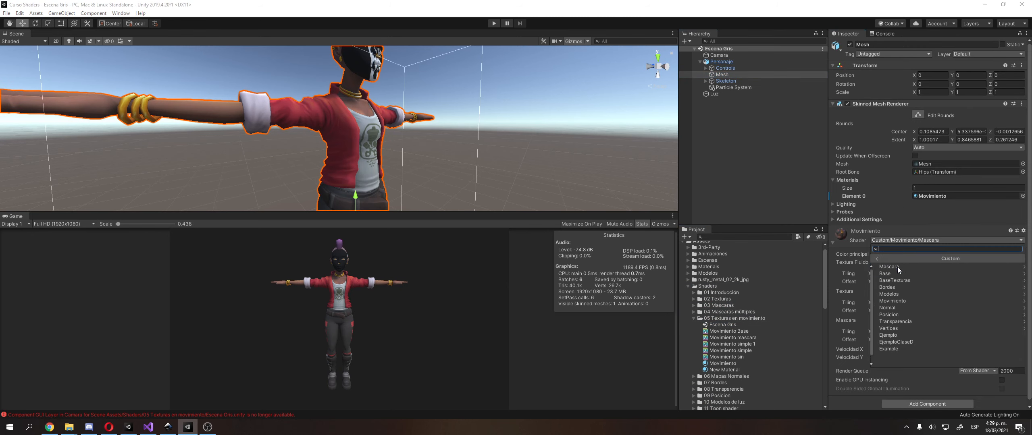
pyautogui.click(902, 301)
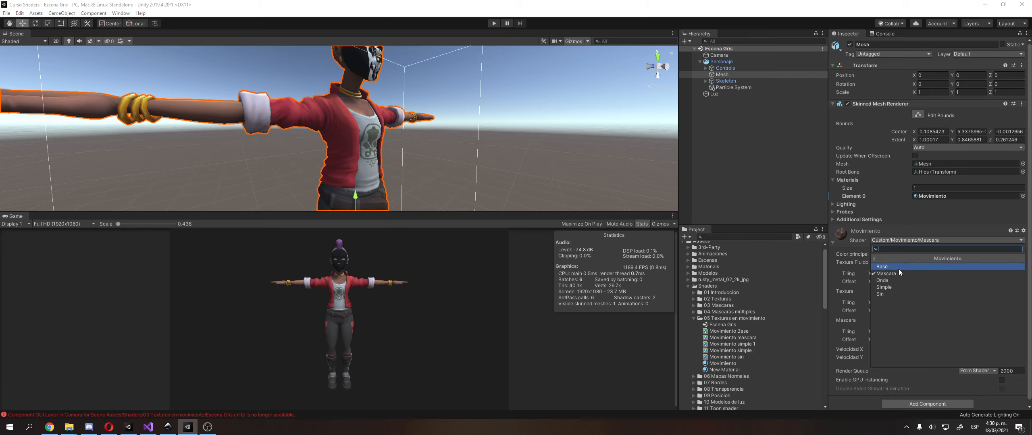
pyautogui.click(887, 267)
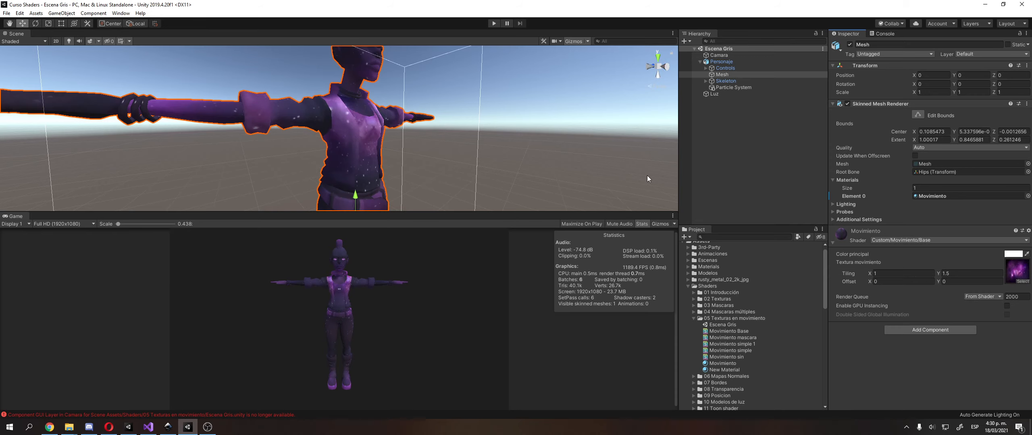
# Enable Maximize On Play, run the scene to preview the moving texture on the character, and stop it
pyautogui.click(591, 224)
pyautogui.click(489, 27)
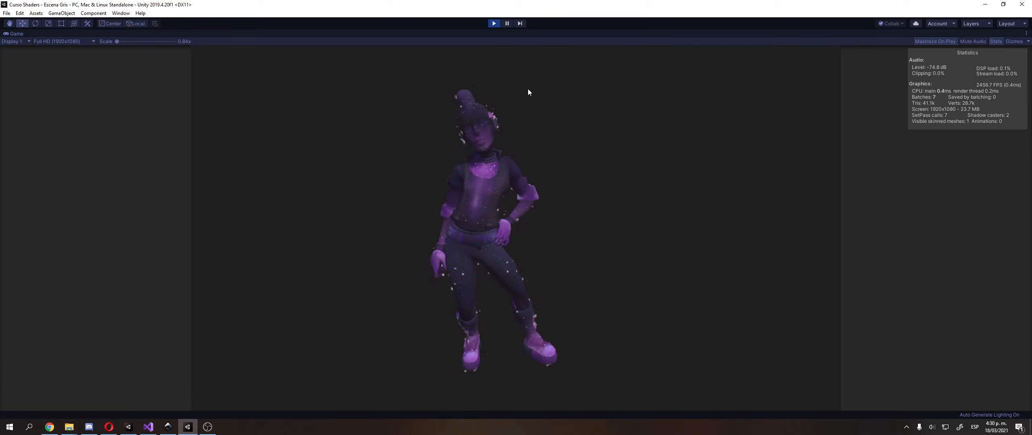
pyautogui.click(495, 23)
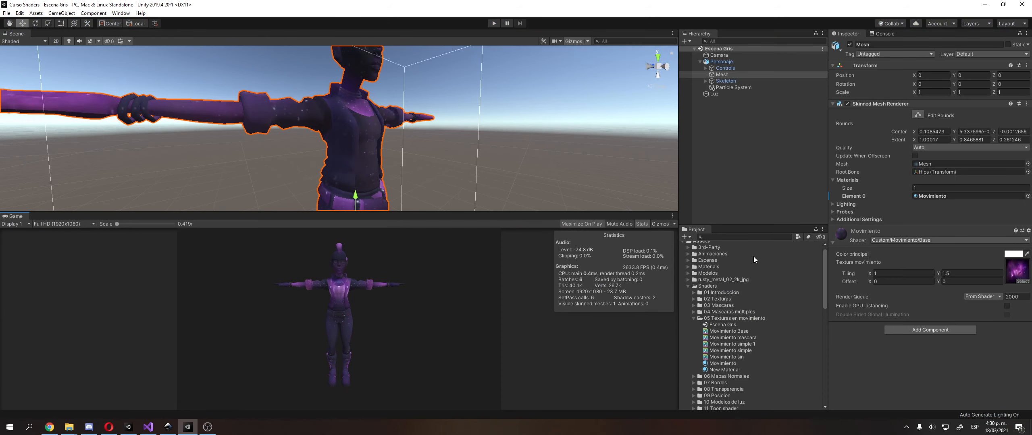
# Open the Movimiento Base shader in Visual Studio, remove one extra blank line between Properties and SubShader, and save the file
pyautogui.doubleClick(762, 332)
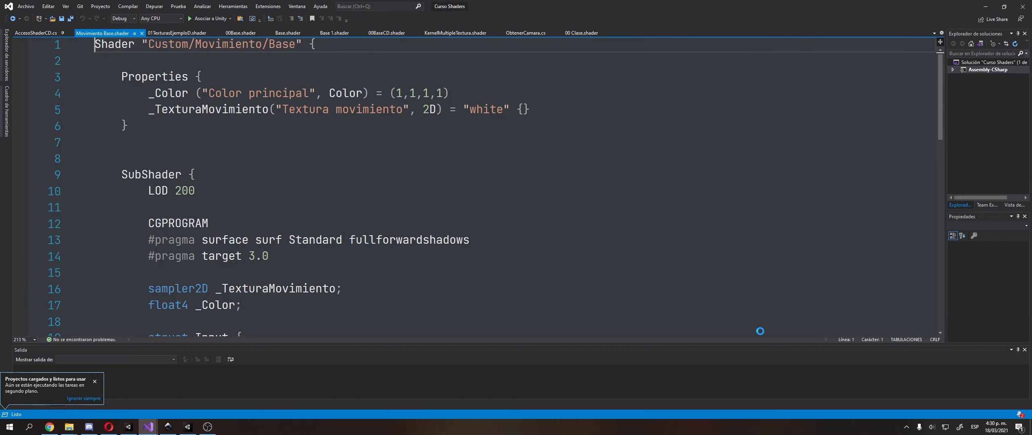
pyautogui.click(141, 151)
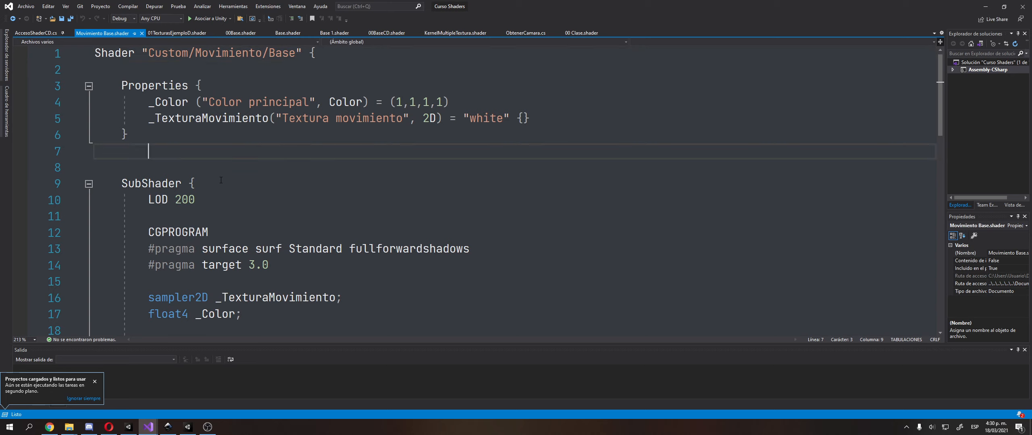
pyautogui.hotkey('ctrl', 'x')
pyautogui.hotkey('ctrl', 's')
# Compare the 2D _TexturaMovimiento entry in Properties with its sampler2D declaration in the SubShader
pyautogui.keyDown('ctrl'); pyautogui.scroll(2, 222, 180); pyautogui.keyUp('ctrl')
pyautogui.scroll(-3, 227, 178)
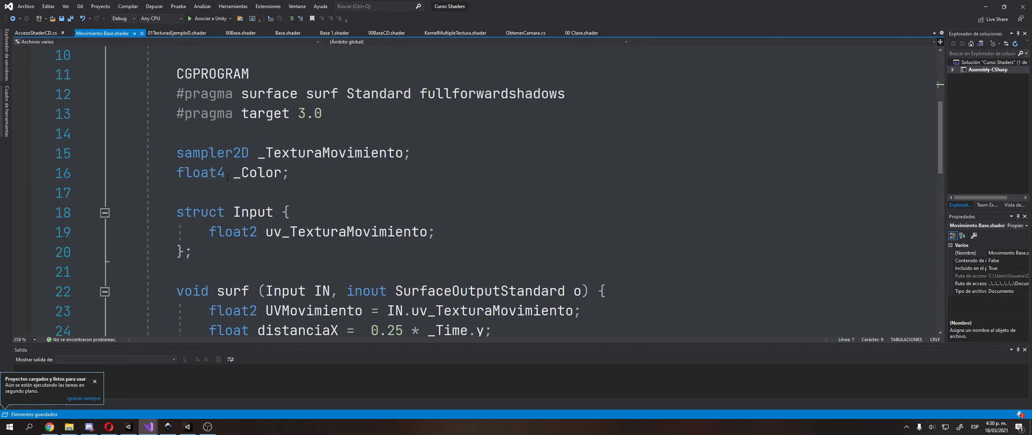
pyautogui.scroll(2, 372, 264)
pyautogui.scroll(-1, 343, 234)
pyautogui.doubleClick(324, 211)
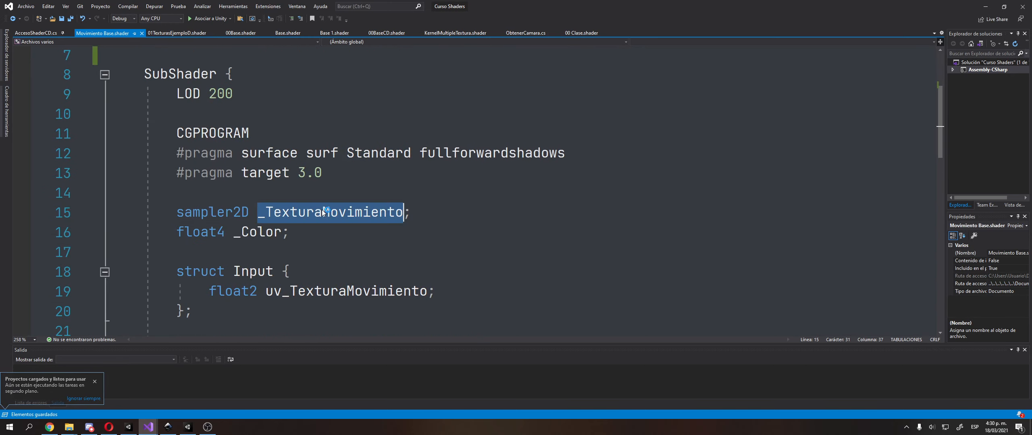
pyautogui.scroll(2, 324, 211)
pyautogui.doubleClick(265, 116)
pyautogui.click(529, 133)
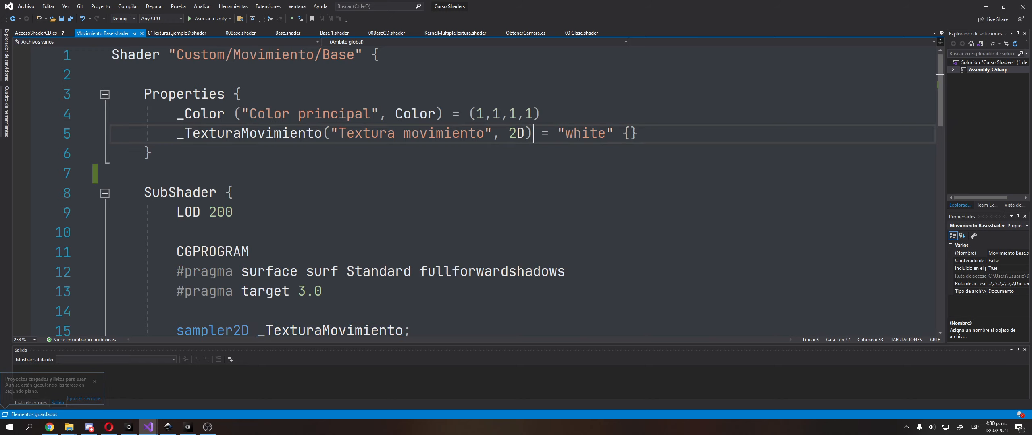
pyautogui.moveTo(527, 133); pyautogui.dragTo(520, 132)
pyautogui.scroll(-2, 391, 166)
pyautogui.doubleClick(324, 211)
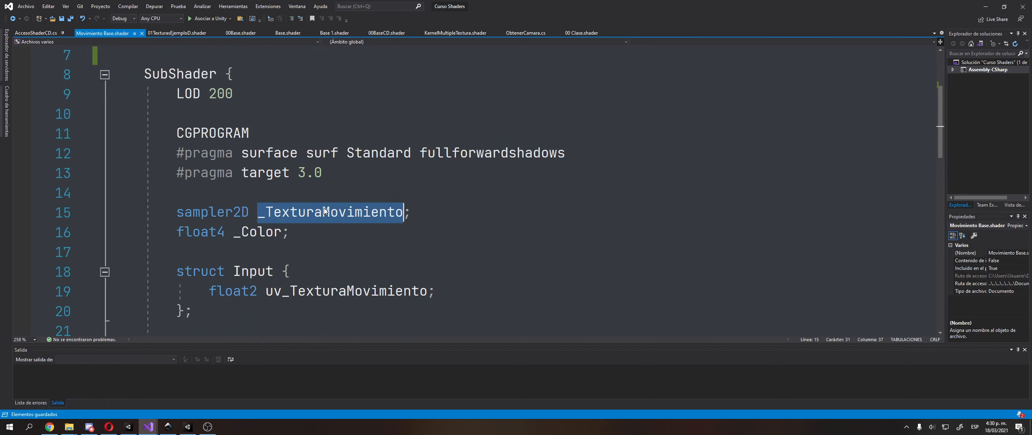
pyautogui.scroll(1, 278, 139)
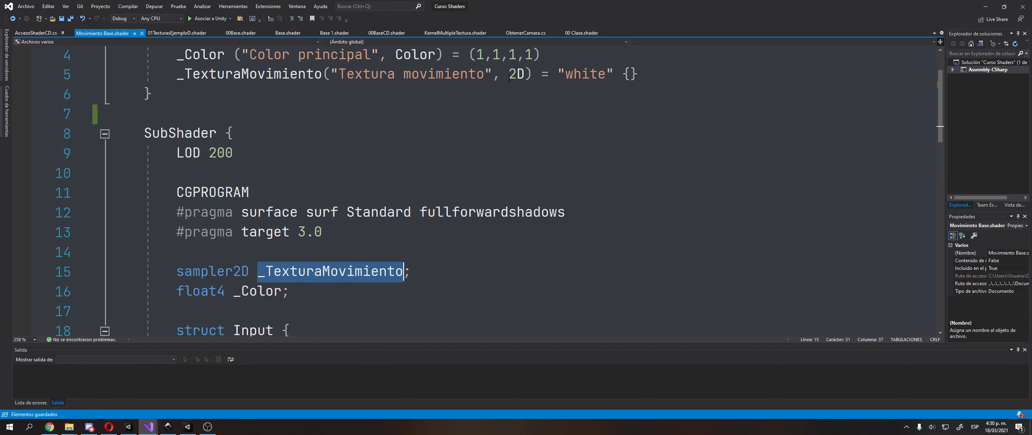
pyautogui.moveTo(515, 78); pyautogui.dragTo(511, 77)
pyautogui.doubleClick(317, 269)
pyautogui.doubleClick(516, 74)
pyautogui.scroll(-1, 438, 143)
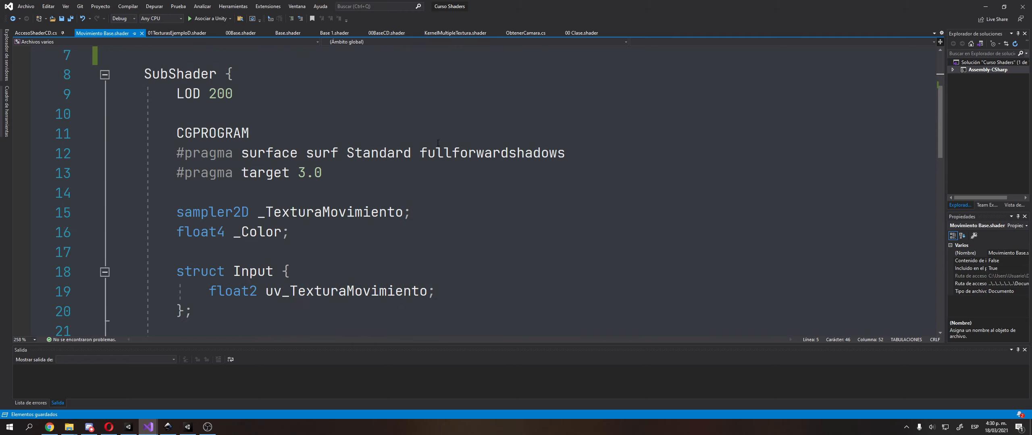
pyautogui.click(339, 213)
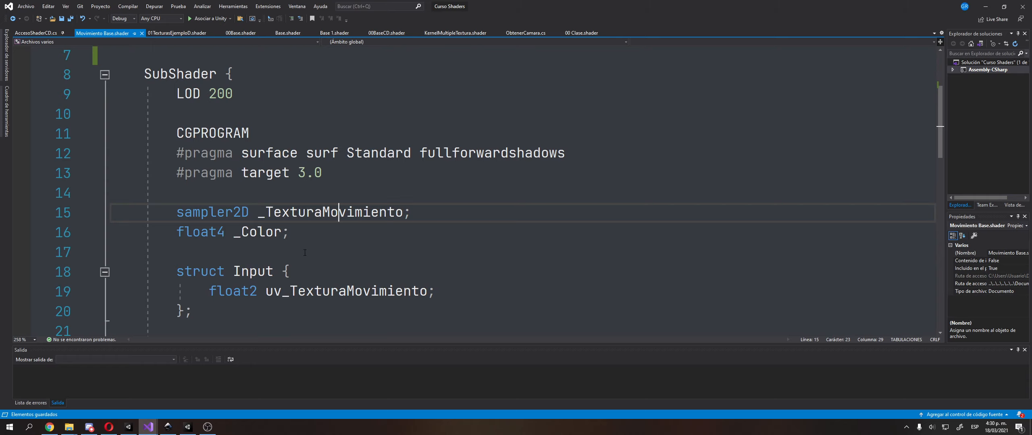
# Trace the _Color variable from its float4 declaration to where it multiplies c in the surf function
pyautogui.scroll(-1, 250, 247)
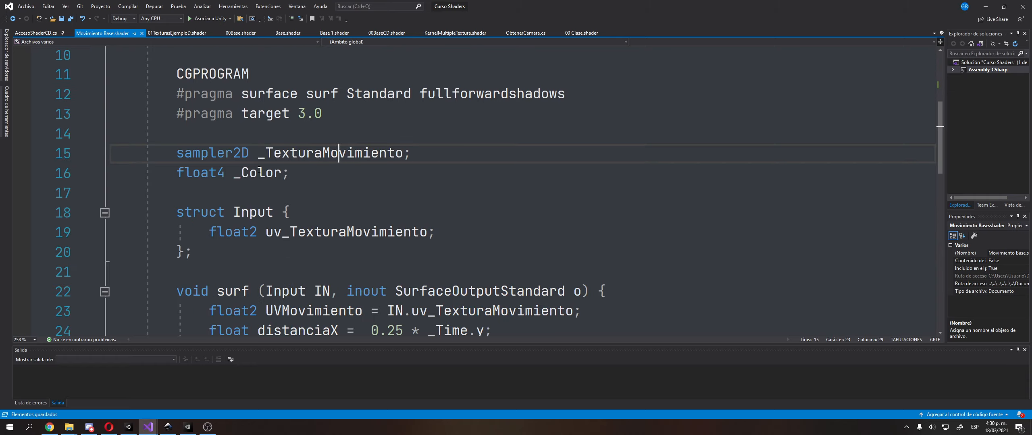
pyautogui.doubleClick(258, 172)
pyautogui.scroll(-3, 250, 173)
pyautogui.scroll(1, 244, 174)
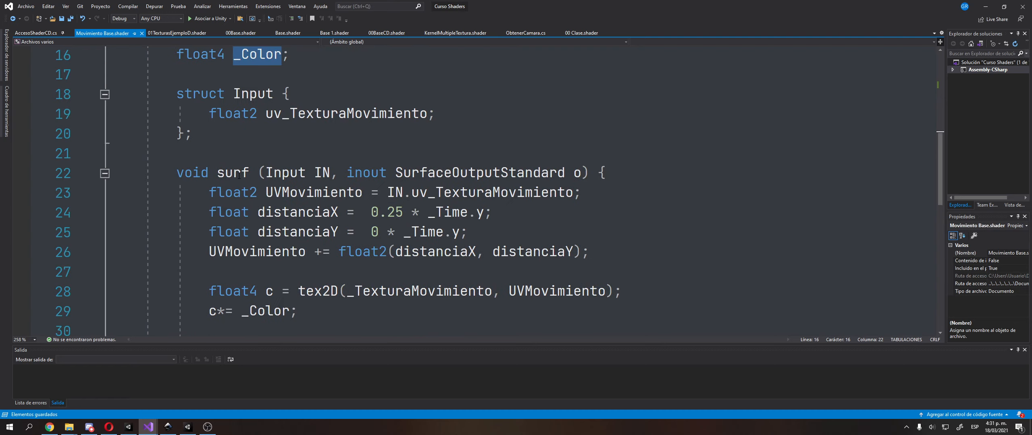
pyautogui.doubleClick(278, 318)
# Examine how the Input struct's uv_TexturaMovimiento name combines the uv prefix with the _TexturaMovimiento sampler name
pyautogui.scroll(1, 278, 284)
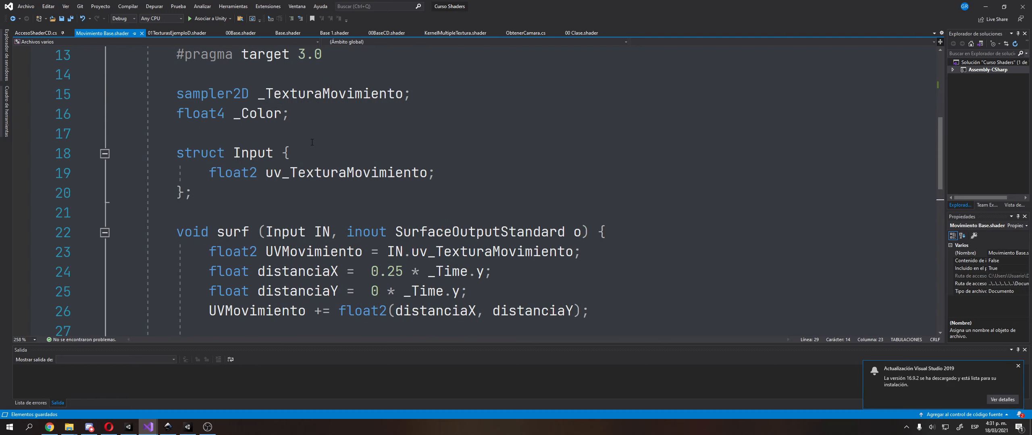
pyautogui.click(274, 174)
pyautogui.doubleClick(299, 96)
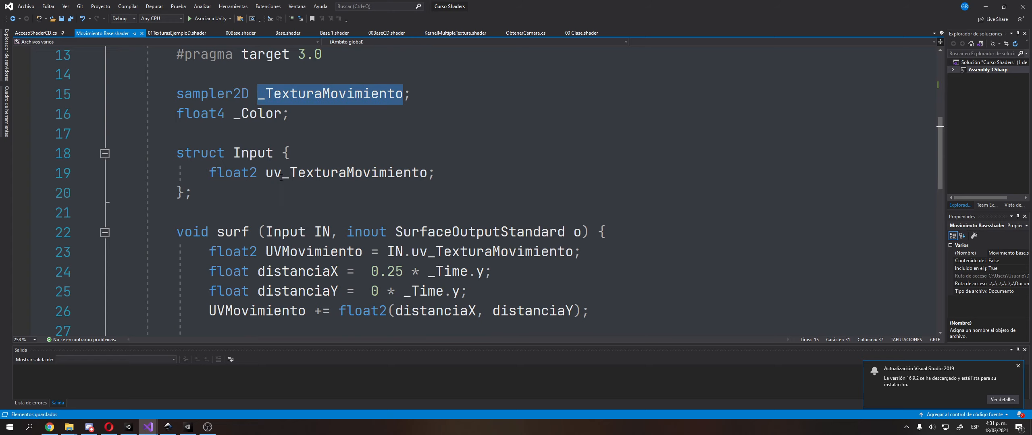
pyautogui.moveTo(281, 177); pyautogui.dragTo(267, 176)
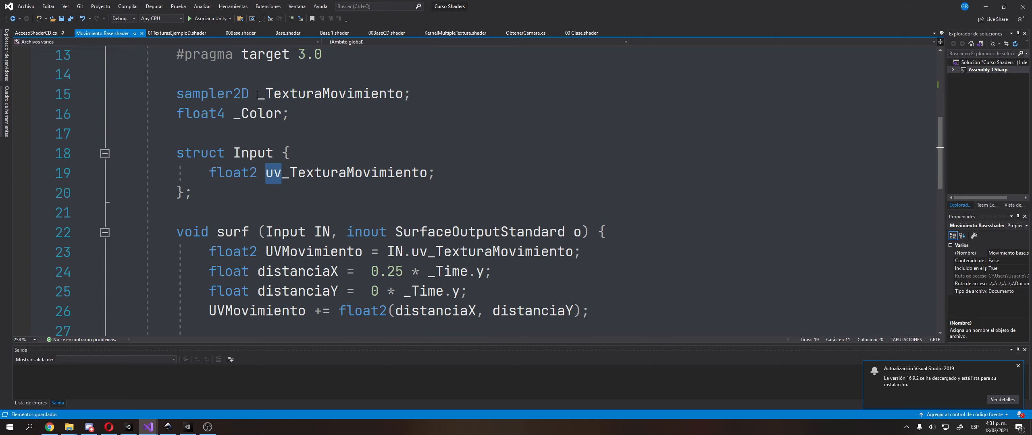
pyautogui.moveTo(258, 95); pyautogui.dragTo(400, 95)
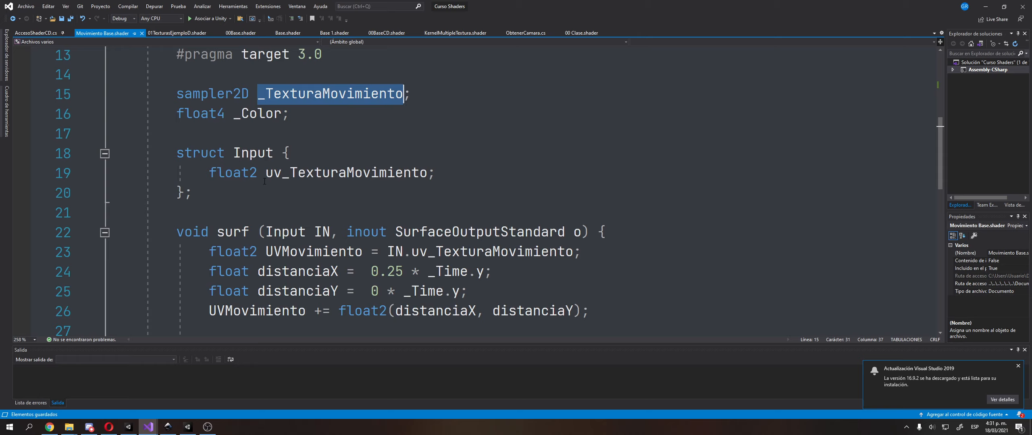
# Examine the extent of the surf function from its opening to its closing brace, starting with the UVMovimiento declaration
pyautogui.moveTo(250, 253); pyautogui.dragTo(258, 255)
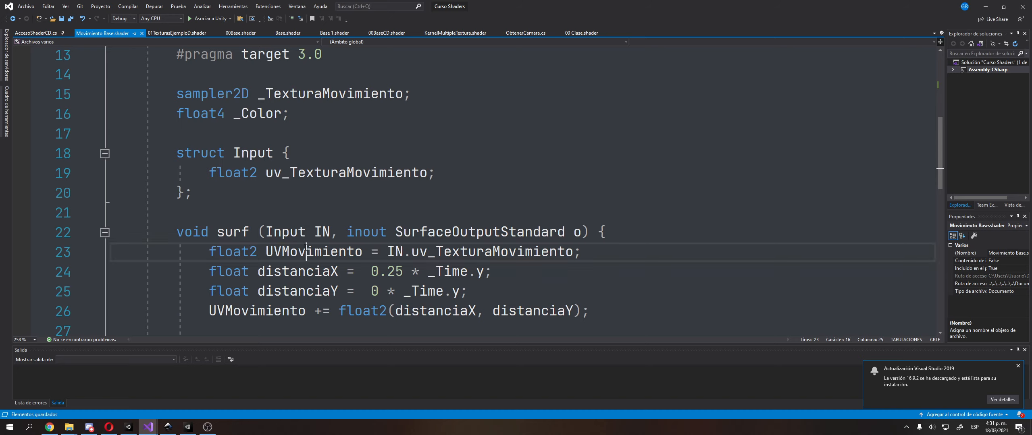
pyautogui.doubleClick(314, 251)
pyautogui.doubleClick(606, 229)
pyautogui.scroll(-2, 188, 254)
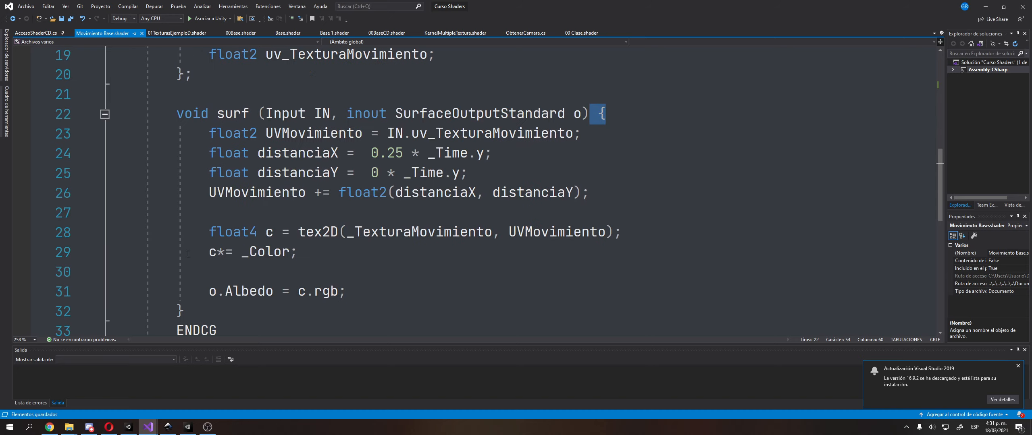
pyautogui.doubleClick(187, 312)
pyautogui.click(368, 134)
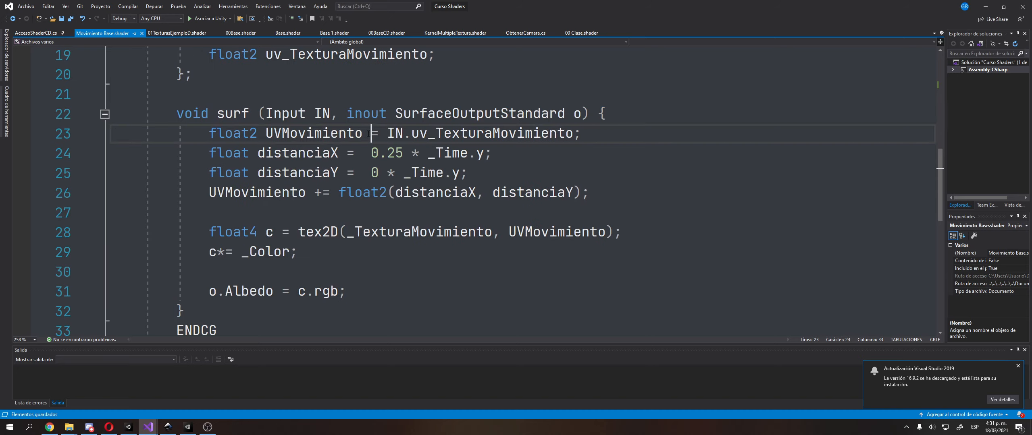
# Trace uv_TexturaMovimiento from the Input struct to its assignment to UVMovimiento, and locate the distanciaX variable below it
pyautogui.scroll(1, 323, 144)
pyautogui.moveTo(270, 117); pyautogui.dragTo(435, 126)
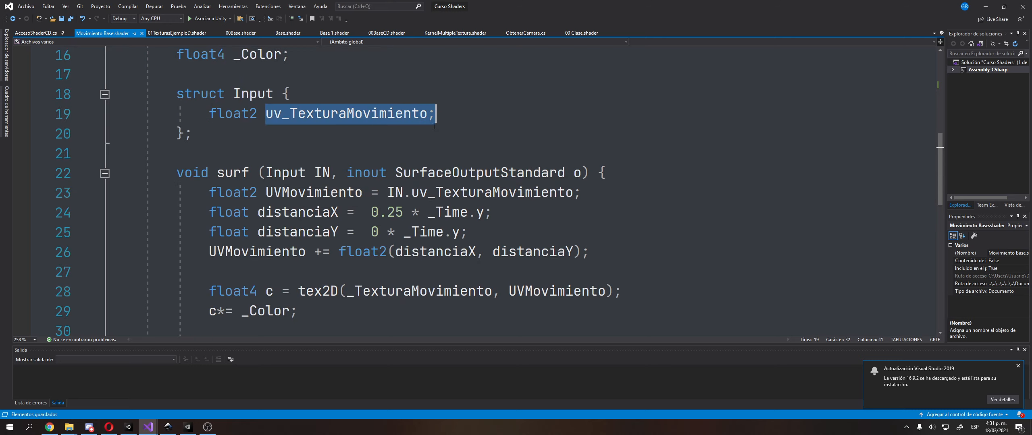
pyautogui.moveTo(390, 192); pyautogui.dragTo(571, 193)
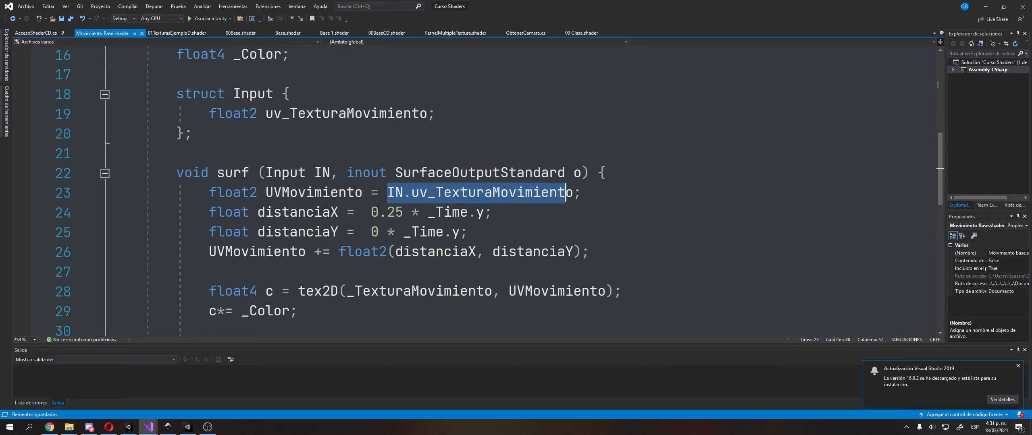
pyautogui.doubleClick(293, 199)
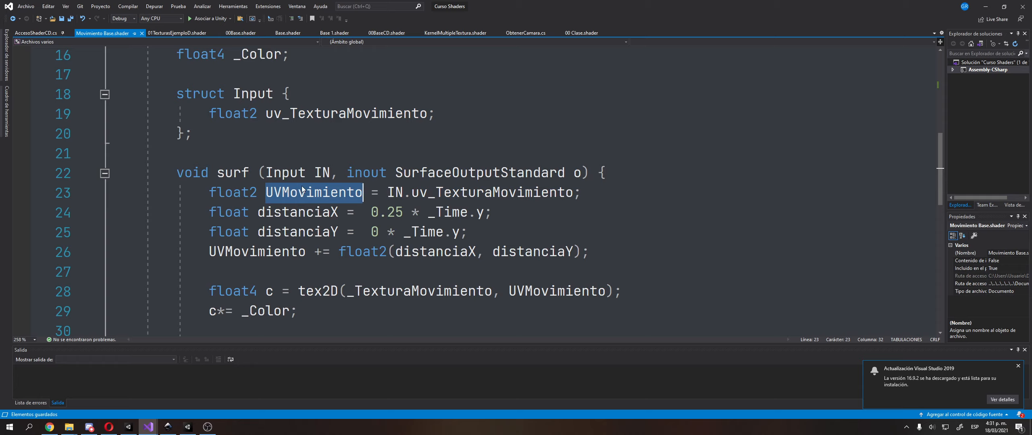
pyautogui.doubleClick(298, 219)
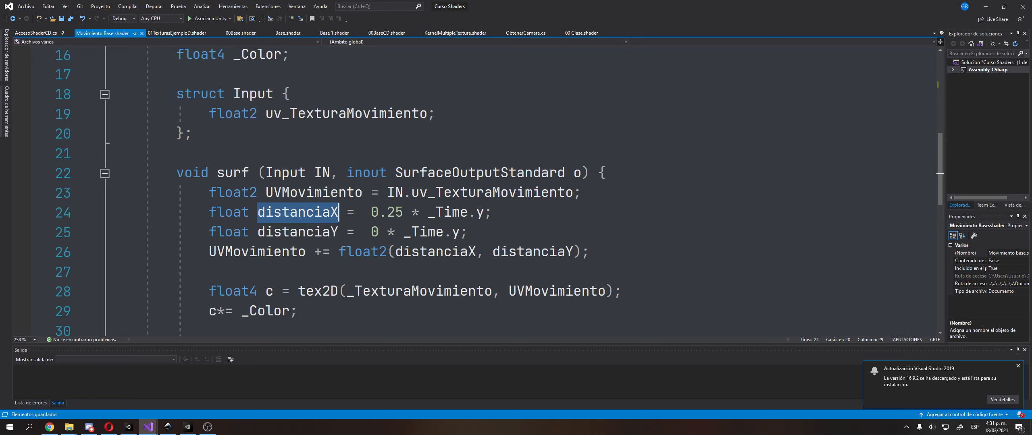
# Switch to Inkscape and add a two-line text beside the Ramps panel reading "v = d/t" and "d = v*t"
pyautogui.click(169, 426)
pyautogui.keyDown('ctrl'); pyautogui.scroll(-3, 299, 234); pyautogui.keyUp('ctrl')
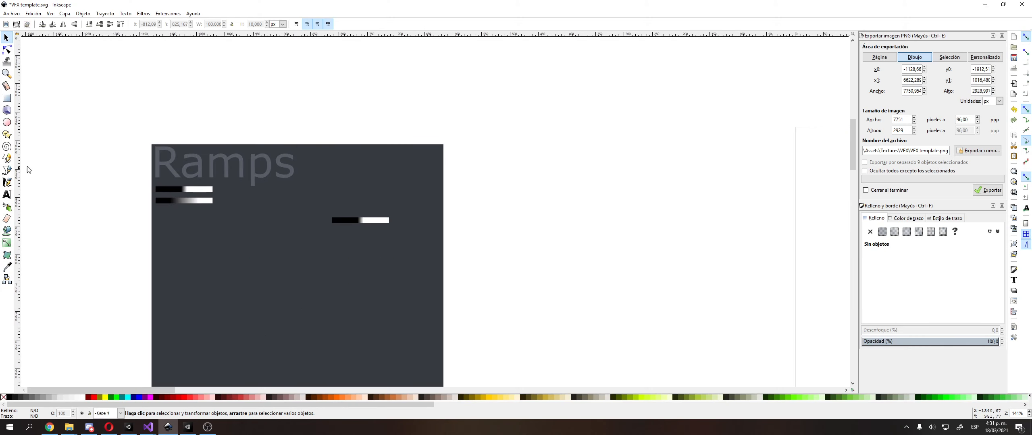
pyautogui.press('t')
pyautogui.click(469, 203)
pyautogui.write('V =')
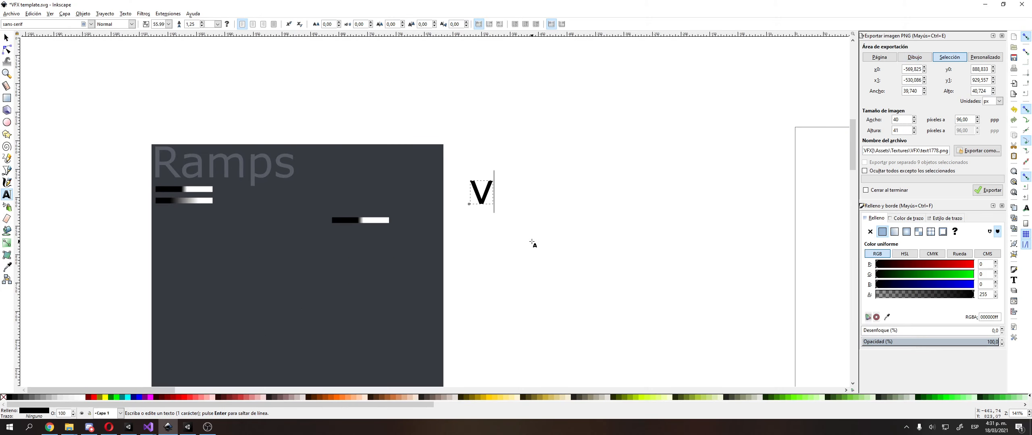
pyautogui.write(' d/t')
pyautogui.press('Return')
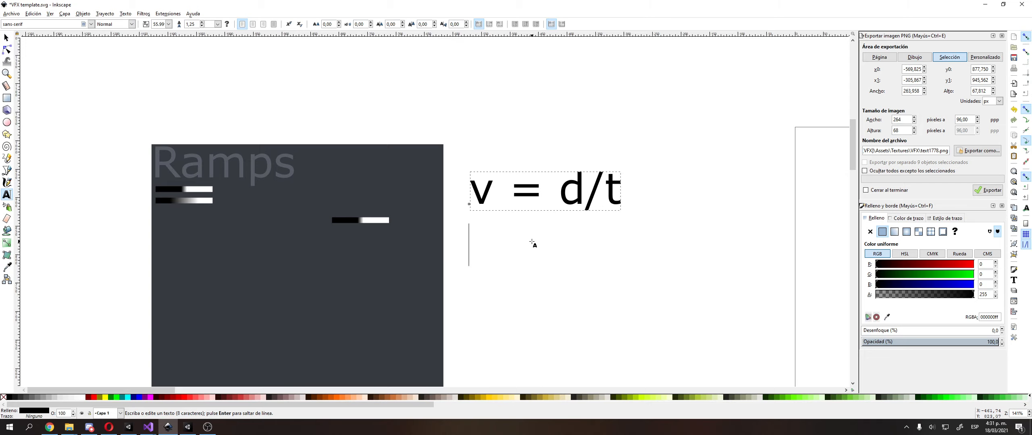
pyautogui.write('d = ')
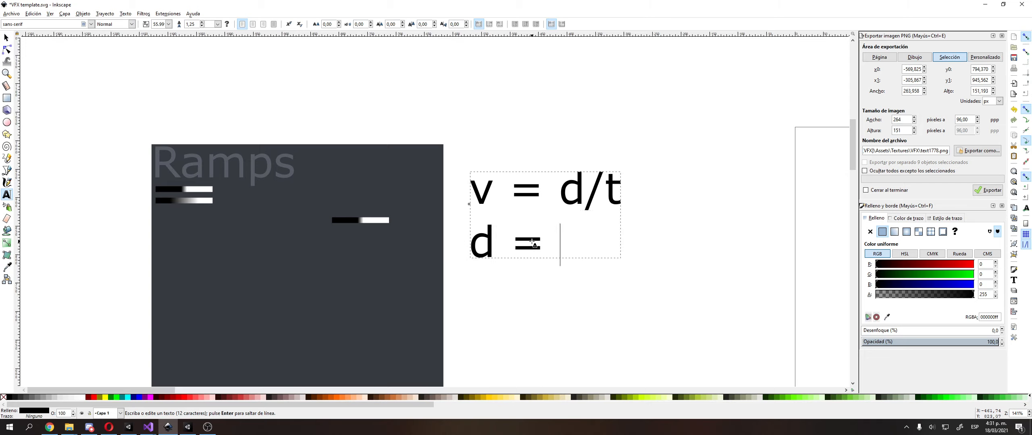
pyautogui.write('v*t')
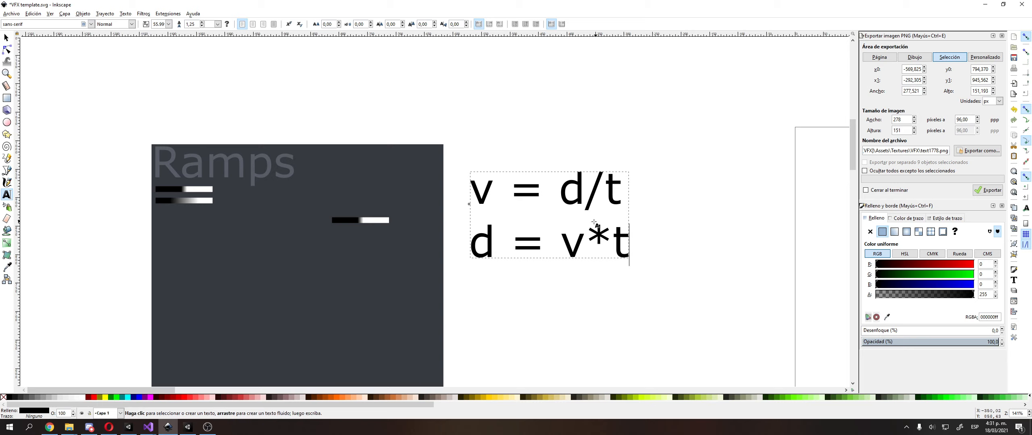
pyautogui.press('F1')
# Replace the t in the second formula with "tiempo transcurrido"
pyautogui.keyDown('ctrl'); pyautogui.scroll(2, 546, 232); pyautogui.keyUp('ctrl')
pyautogui.moveTo(550, 235); pyautogui.dragTo(505, 209, button='middle')
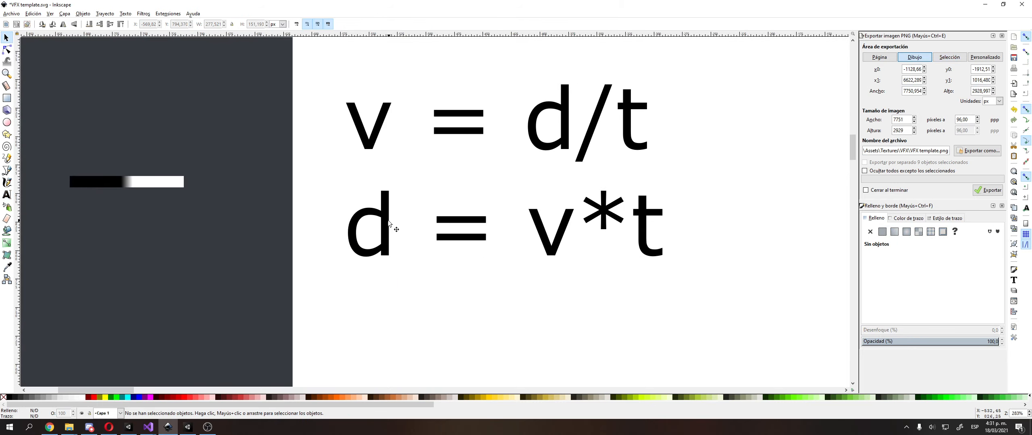
pyautogui.moveTo(108, 183); pyautogui.dragTo(151, 189)
pyautogui.hotkey('ctrl', 'z')
pyautogui.doubleClick(539, 228)
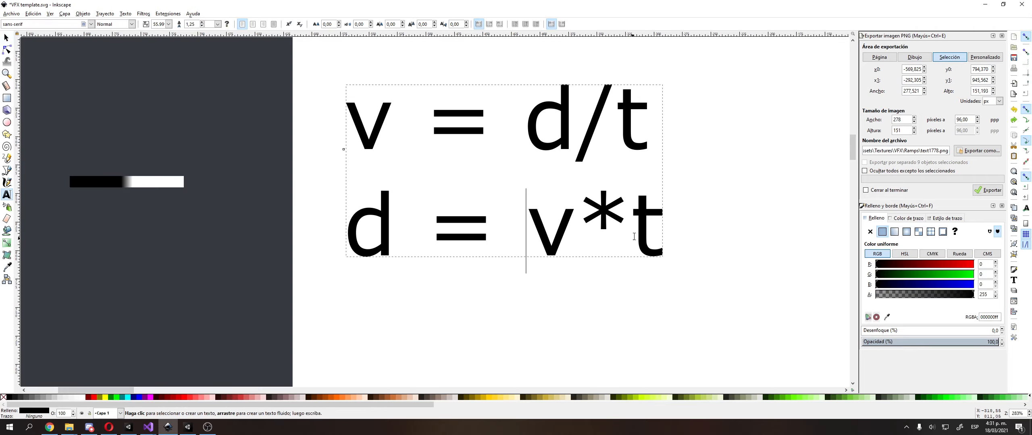
pyautogui.doubleClick(647, 234)
pyautogui.write('tiempo')
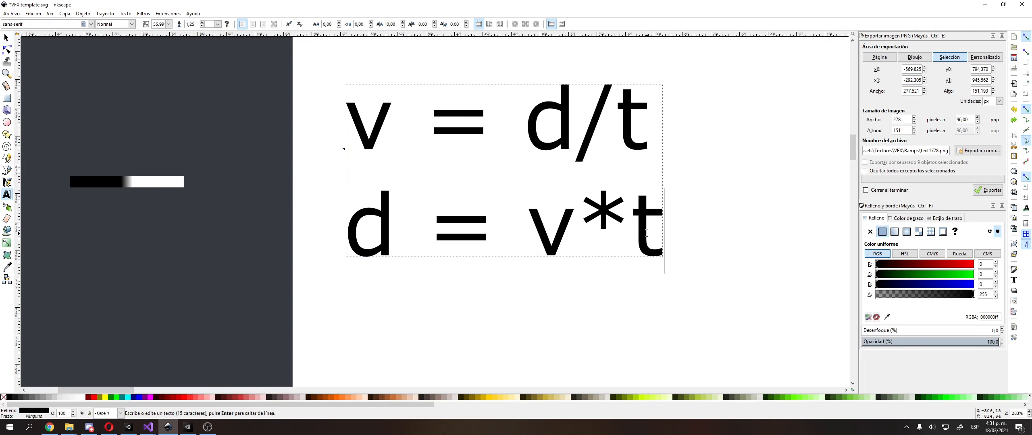
pyautogui.write(' trans')
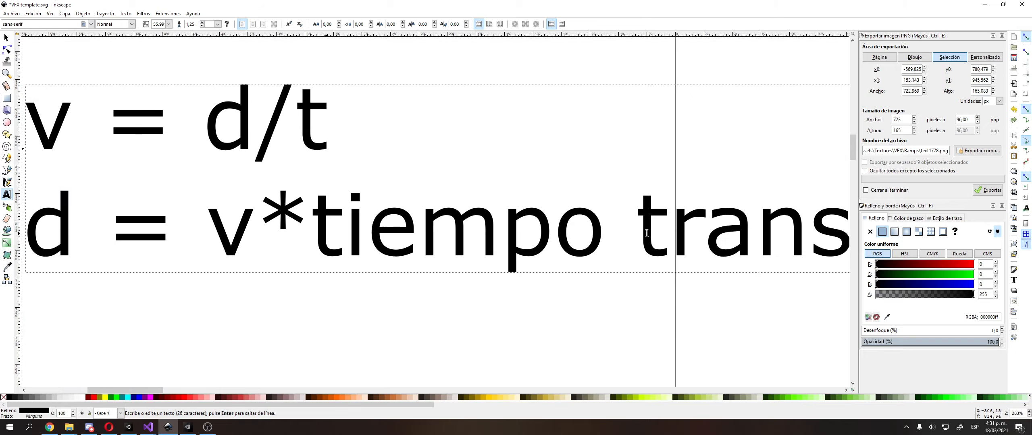
pyautogui.write('currido')
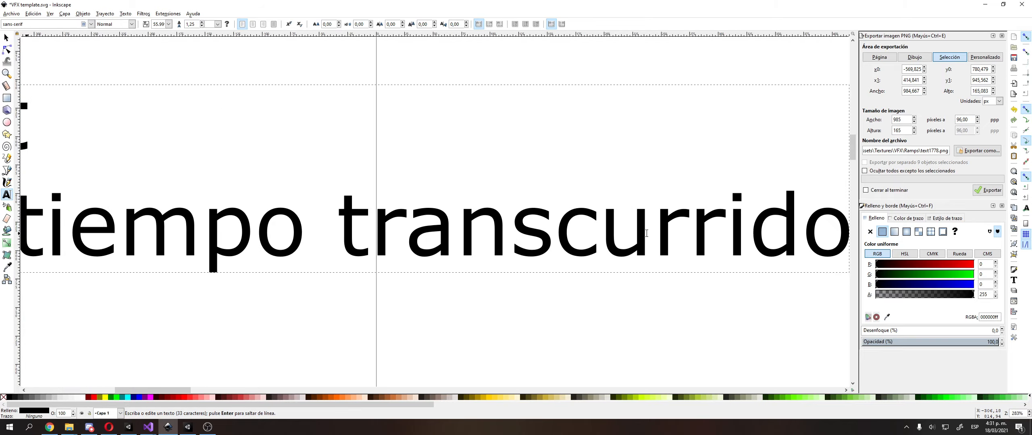
# Expand the v in the second formula to "vel" so that it reads "d = vel*tiempo transcurrido"
pyautogui.keyDown('ctrl'); pyautogui.scroll(-2, 647, 233); pyautogui.keyUp('ctrl')
pyautogui.keyDown('shift'); pyautogui.hscroll(-5, 606, 265); pyautogui.keyUp('shift')
pyautogui.click(366, 210)
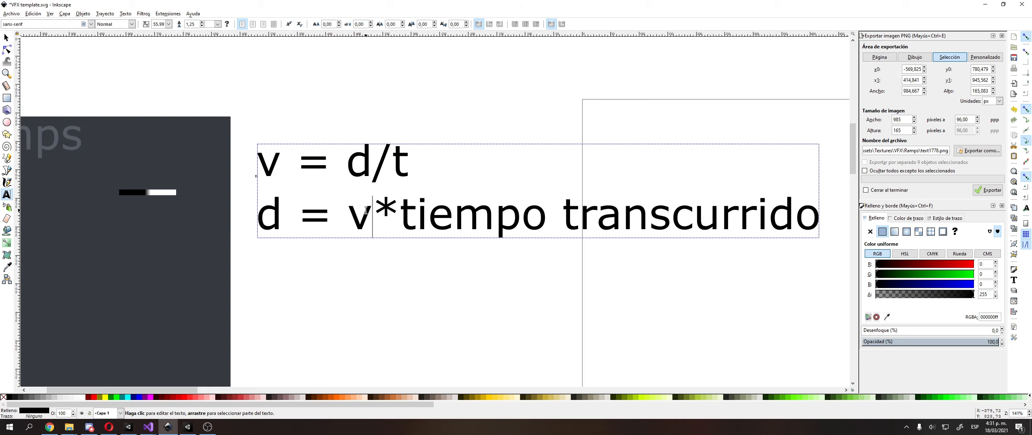
pyautogui.write('el')
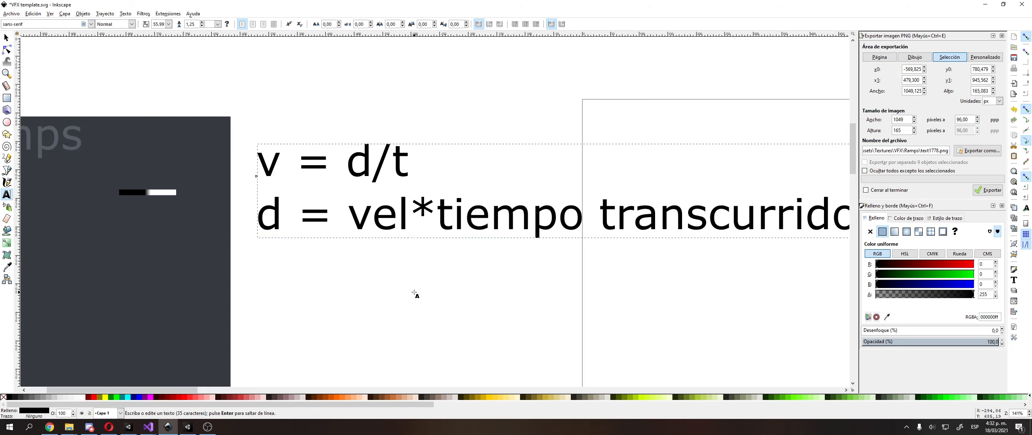
pyautogui.press('F1')
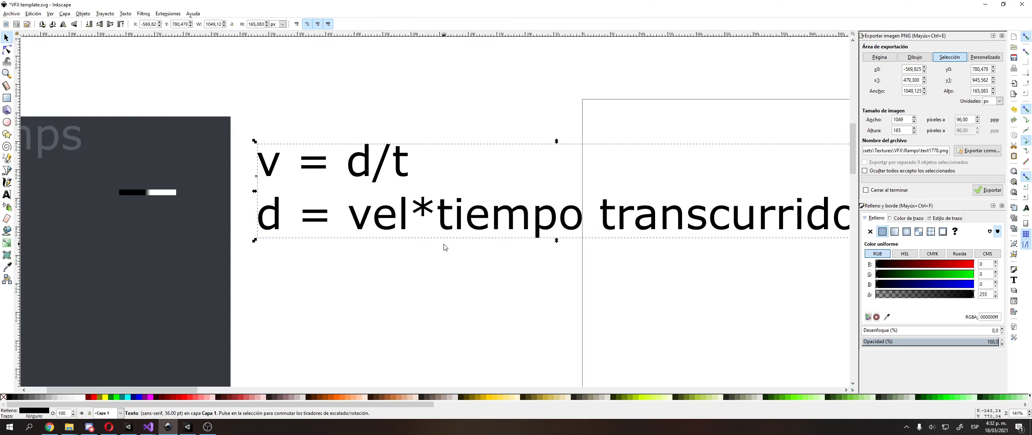
pyautogui.doubleClick(409, 216)
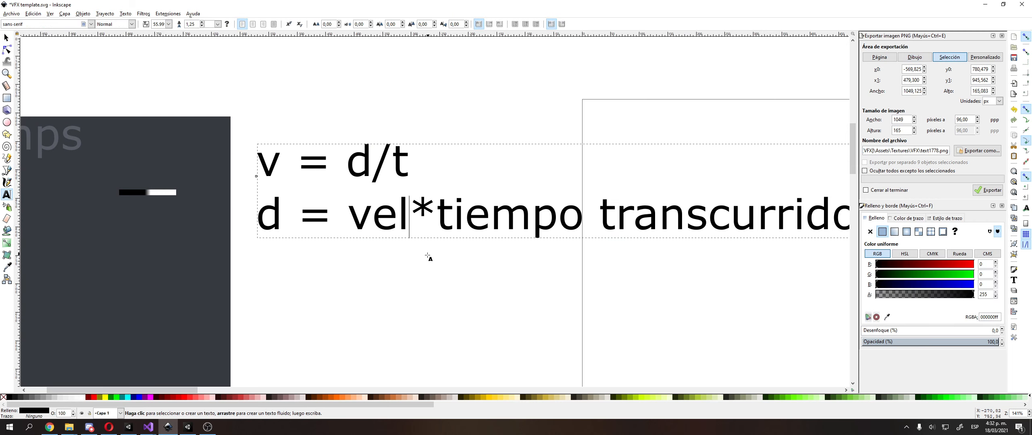
pyautogui.click(422, 231)
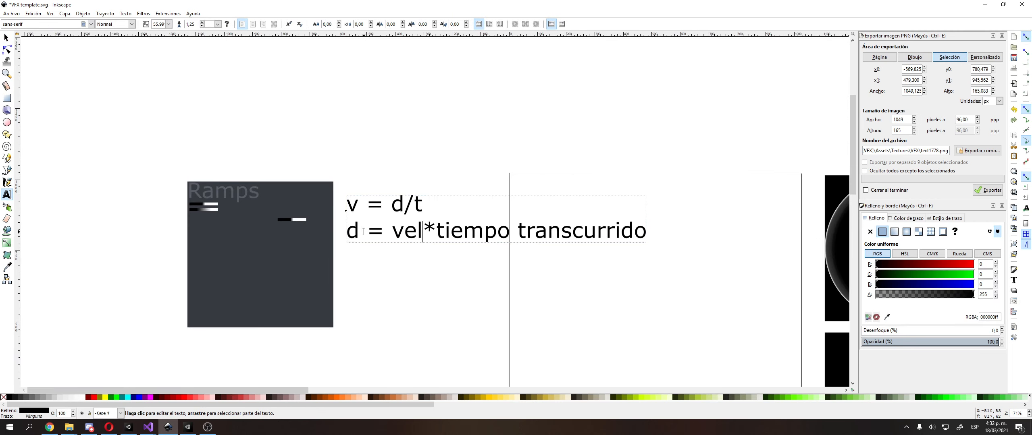
# Return to Visual Studio and examine the 0.25 factor, _Time and its y component in the distanciaX calculation
pyautogui.hotkey('alt', 'Tab')
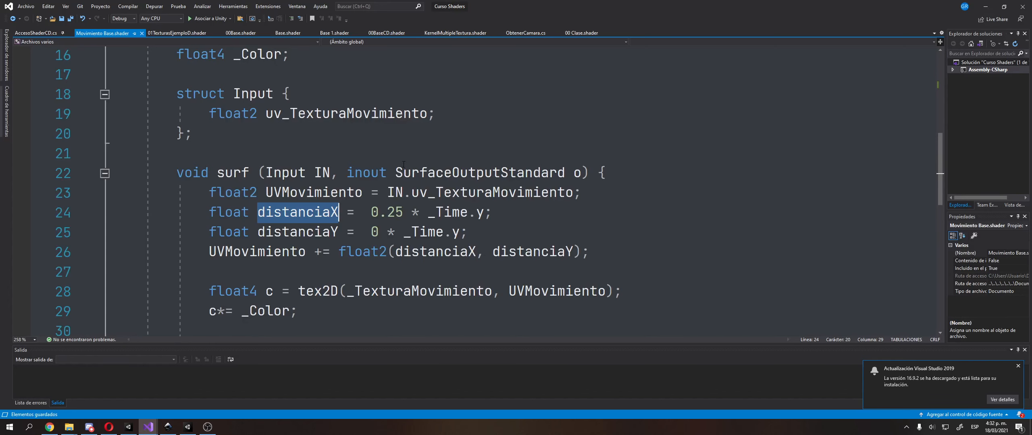
pyautogui.click(369, 218)
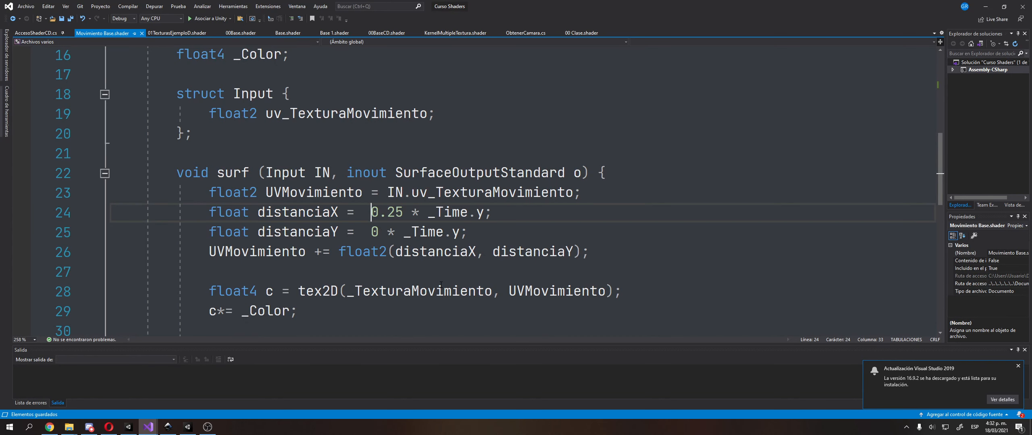
pyautogui.press('Right')
pyautogui.press('Right')
pyautogui.press('Right')
pyautogui.press('Right')
pyautogui.press('Right')
pyautogui.hotkey('shift', 'Right')
pyautogui.hotkey('shift', 'Right')
pyautogui.hotkey('shift', 'Right')
pyautogui.hotkey('shift', 'Right')
pyautogui.hotkey('shift', 'Right')
pyautogui.hotkey('shift', 'Right')
pyautogui.hotkey('shift', 'Right')
pyautogui.hotkey('shift', 'Right')
pyautogui.hotkey('shift', 'Right')
pyautogui.press('Left')
pyautogui.press('Right')
pyautogui.hotkey('shift', 'Right')
pyautogui.hotkey('shift', 'Right')
pyautogui.hotkey('shift', 'Right')
pyautogui.hotkey('shift', 'Right')
pyautogui.hotkey('shift', 'Right')
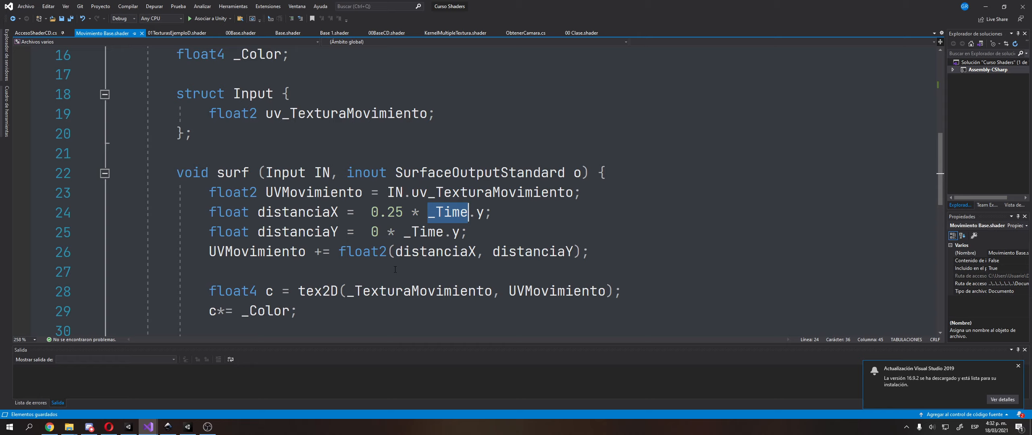
pyautogui.moveTo(477, 212); pyautogui.dragTo(485, 212)
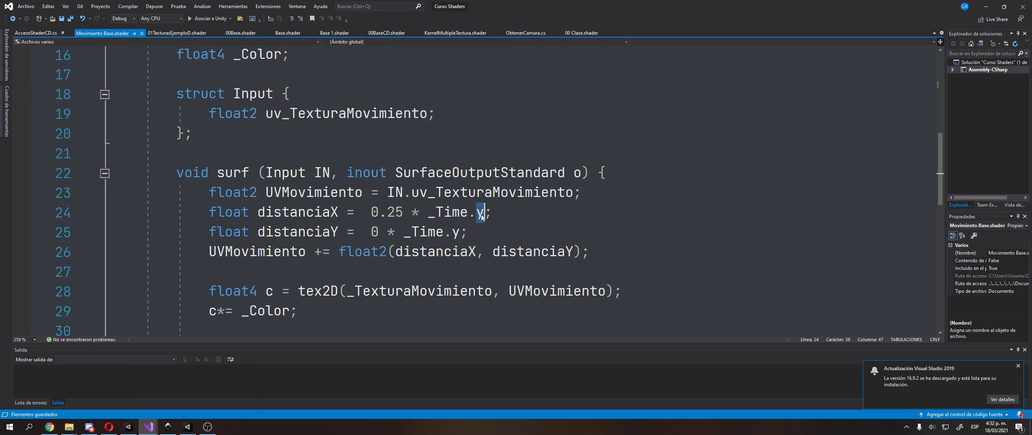
# Switch to the Opera browser and search Google in a new tab for "shaderlab _Time"
pyautogui.hotkey('alt', 'Tab')
pyautogui.hotkey('alt', 'Tab')
pyautogui.moveTo(128, 429)
pyautogui.click(109, 427)
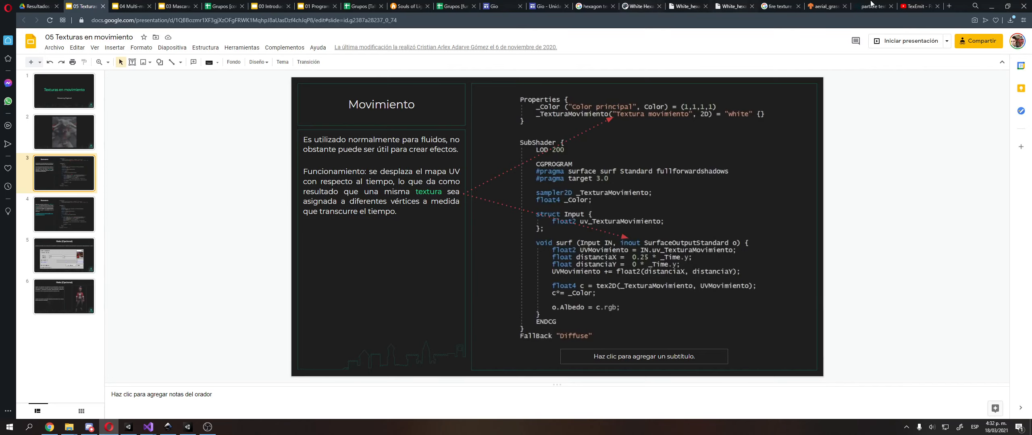
pyautogui.click(950, 5)
pyautogui.write('shader')
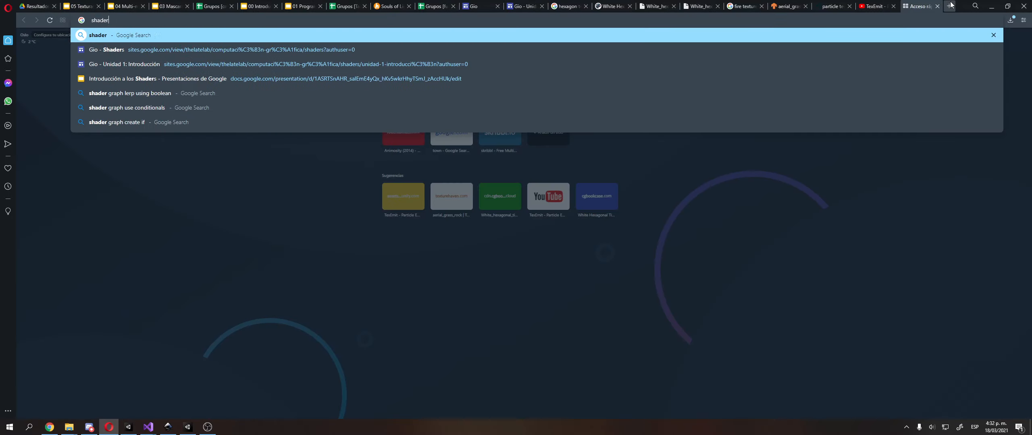
pyautogui.write('lab _Time')
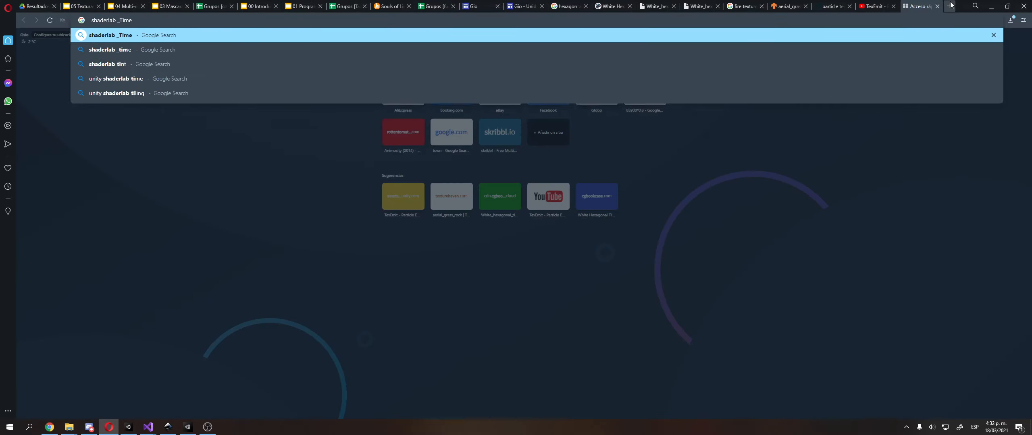
pyautogui.press('Return')
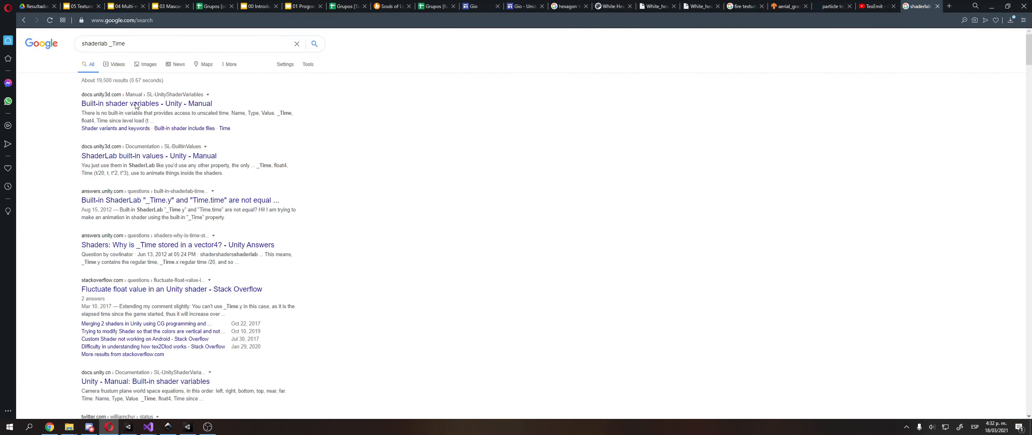
# Open the Unity Manual page on built-in shader variables and find the _Time entry in its Time section
pyautogui.click(920, 6)
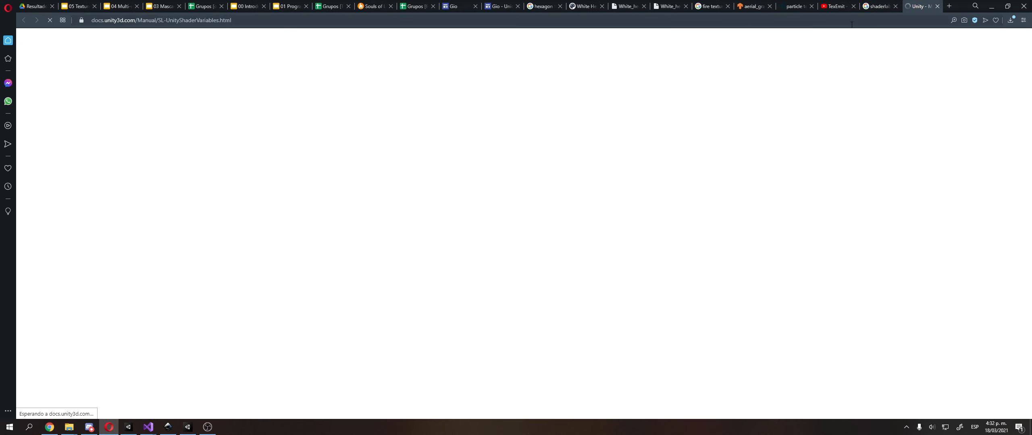
pyautogui.scroll(-5, 374, 202)
pyautogui.scroll(-10, 374, 203)
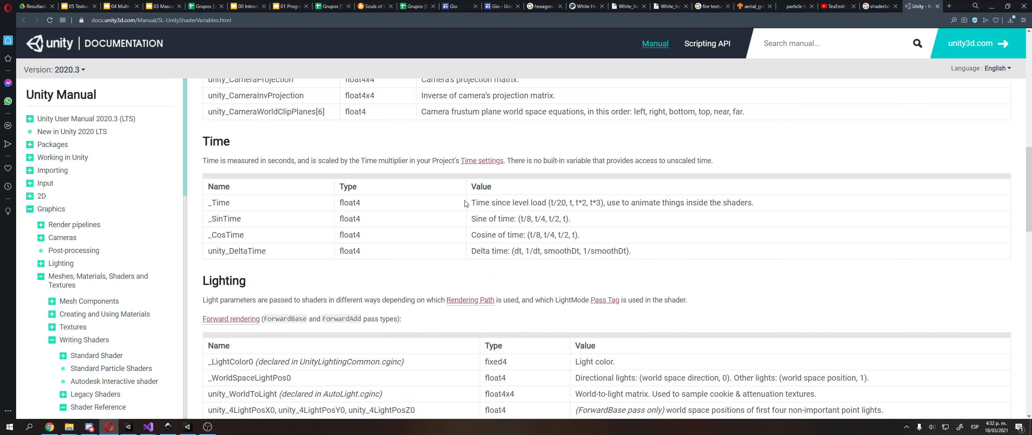
# Copy "Time since level load (t/20, t, t*2, t*3)," from the _Time entry into a new Inkscape text below the Ramps panel
pyautogui.moveTo(469, 206); pyautogui.dragTo(606, 203)
pyautogui.hotkey('ctrl', 'c')
pyautogui.click(168, 427)
pyautogui.click(343, 266)
pyautogui.moveTo(389, 284); pyautogui.dragTo(352, 238, button='middle')
pyautogui.click(157, 305)
pyautogui.hotkey('ctrl', 'v')
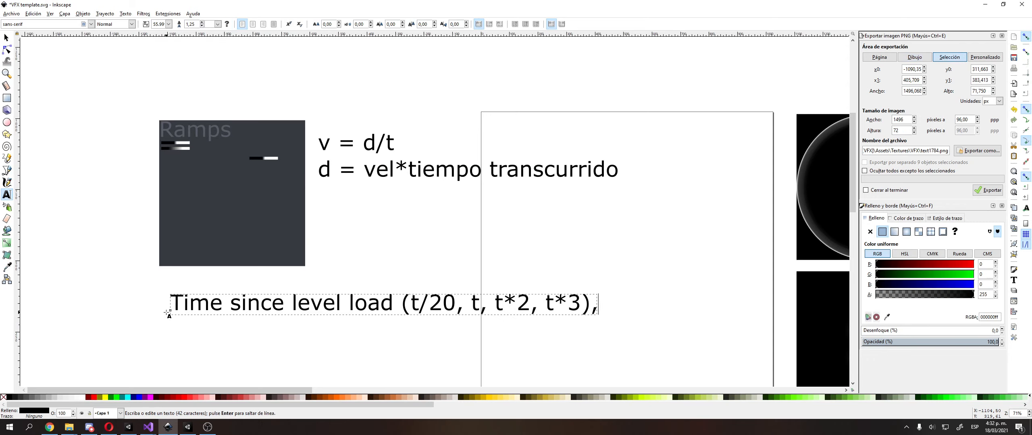
# Move the pasted text further down and to the left, and delete its words "Time since level load" before the parenthesis
pyautogui.moveTo(292, 312); pyautogui.dragTo(360, 245, button='middle')
pyautogui.press('F1')
pyautogui.moveTo(358, 242); pyautogui.dragTo(198, 276)
pyautogui.keyDown('ctrl'); pyautogui.scroll(2, 235, 286); pyautogui.keyUp('ctrl')
pyautogui.moveTo(364, 262); pyautogui.dragTo(360, 243, button='middle')
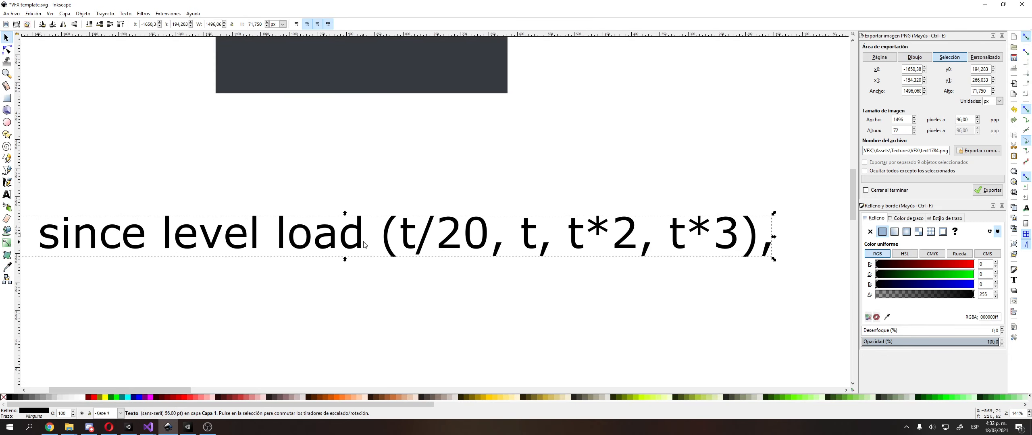
pyautogui.doubleClick(360, 242)
pyautogui.hotkey('shift', 'Home')
pyautogui.press('BackSpace')
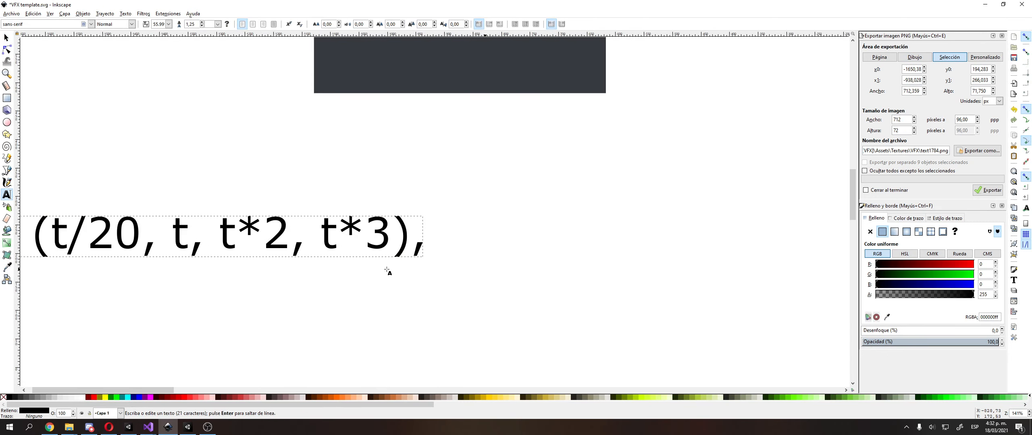
# Highlight the "t/20" term in the _Time components text, and its "t" on its own
pyautogui.keyDown('ctrl'); pyautogui.scroll(-1, 350, 284); pyautogui.keyUp('ctrl')
pyautogui.moveTo(350, 283); pyautogui.dragTo(467, 262, button='middle')
pyautogui.keyDown('ctrl'); pyautogui.scroll(2, 368, 255); pyautogui.keyUp('ctrl')
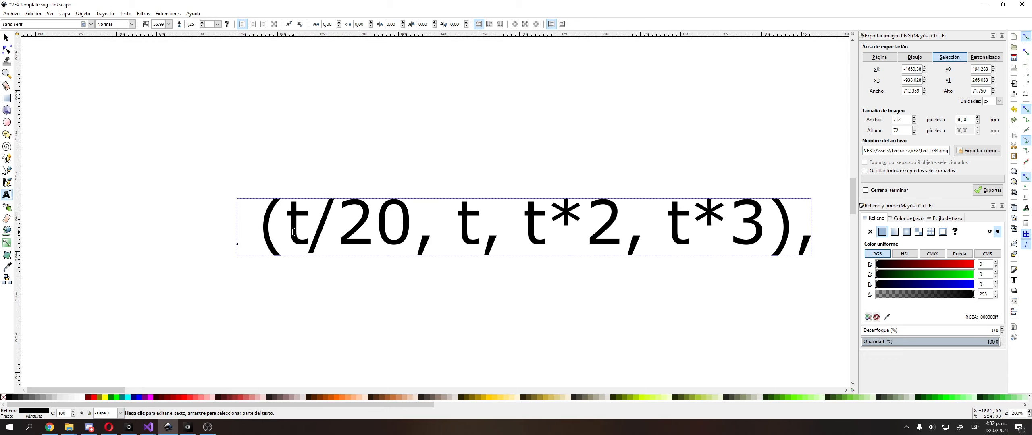
pyautogui.doubleClick(316, 225)
pyautogui.hotkey('shift', 'Right')
pyautogui.hotkey('shift', 'Right')
pyautogui.hotkey('shift', 'Right')
pyautogui.hotkey('shift', 'Right')
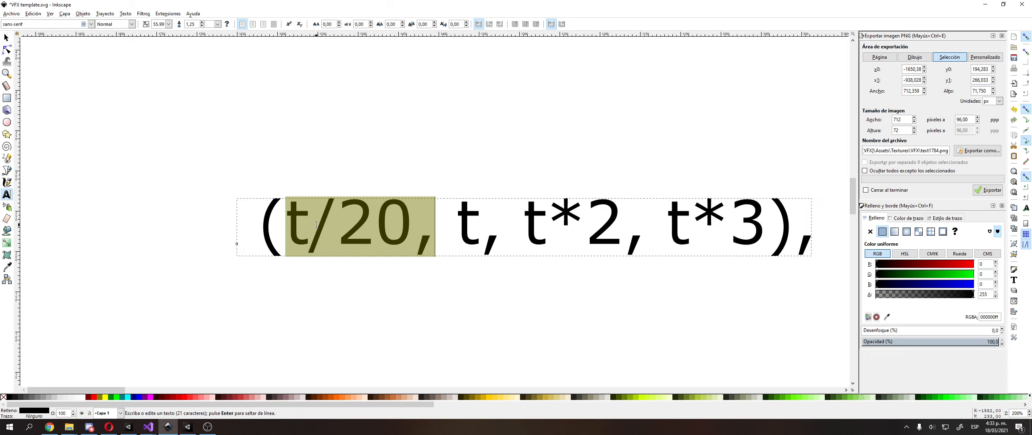
pyautogui.hotkey('shift', 'Left')
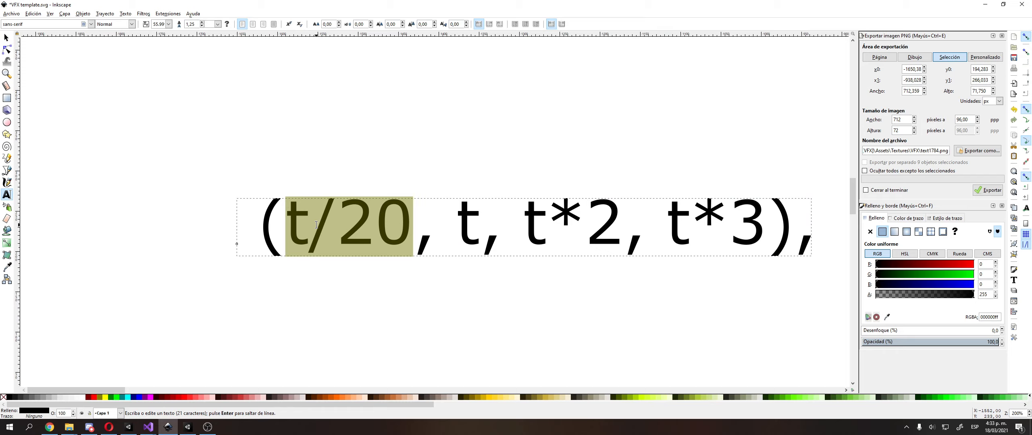
pyautogui.press('Left')
pyautogui.press('Left')
pyautogui.press('Left')
pyautogui.press('Left')
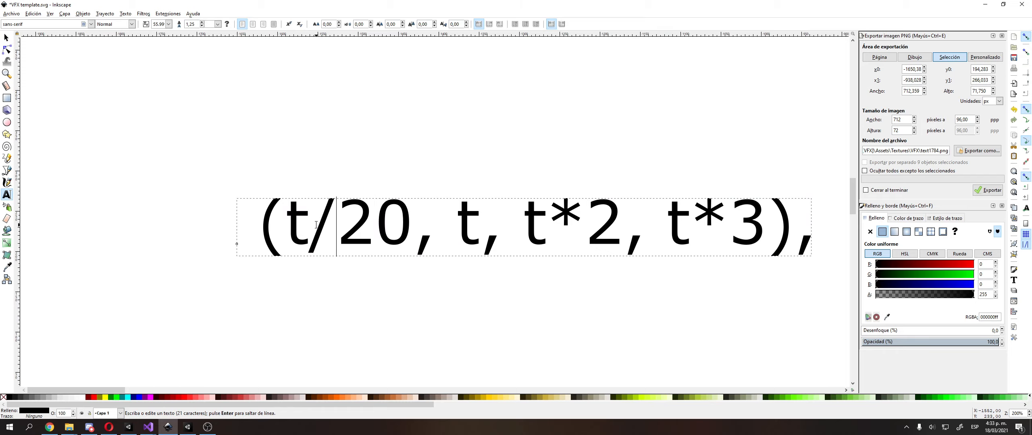
pyautogui.hotkey('shift', 'Right')
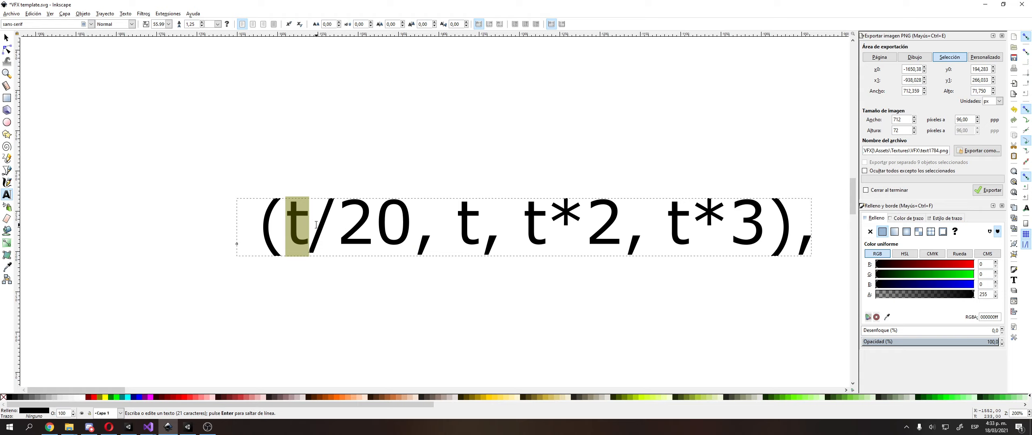
pyautogui.press('Right')
pyautogui.press('Right')
pyautogui.press('Right')
pyautogui.press('Right')
pyautogui.press('Right')
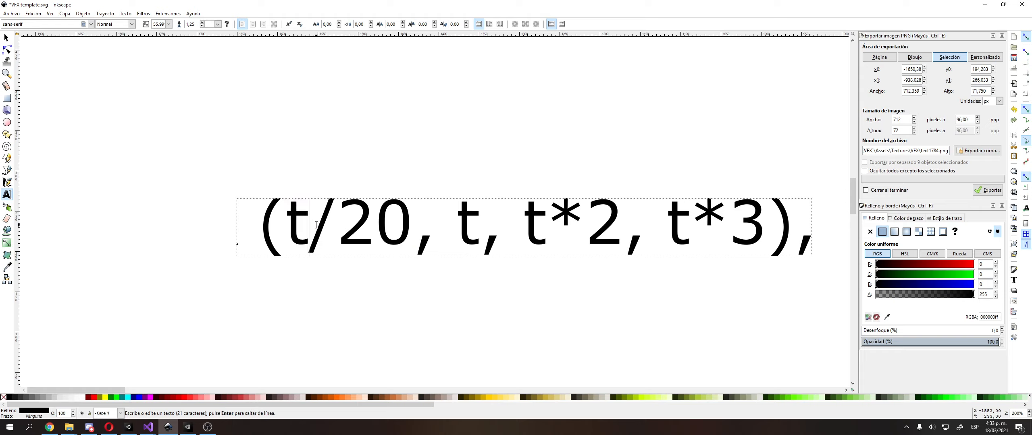
# Highlight the remaining components "t", "t*2" and "t*3" one after another in the same text
pyautogui.press('Left')
pyautogui.press('Right')
pyautogui.press('Right')
pyautogui.hotkey('shift', 'Right')
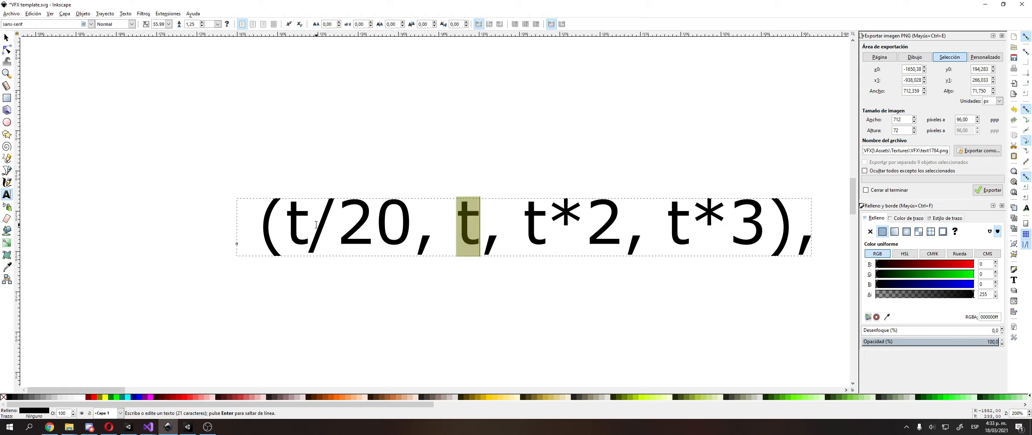
pyautogui.press('Right')
pyautogui.press('Right')
pyautogui.hotkey('shift', 'Right')
pyautogui.hotkey('shift', 'Right')
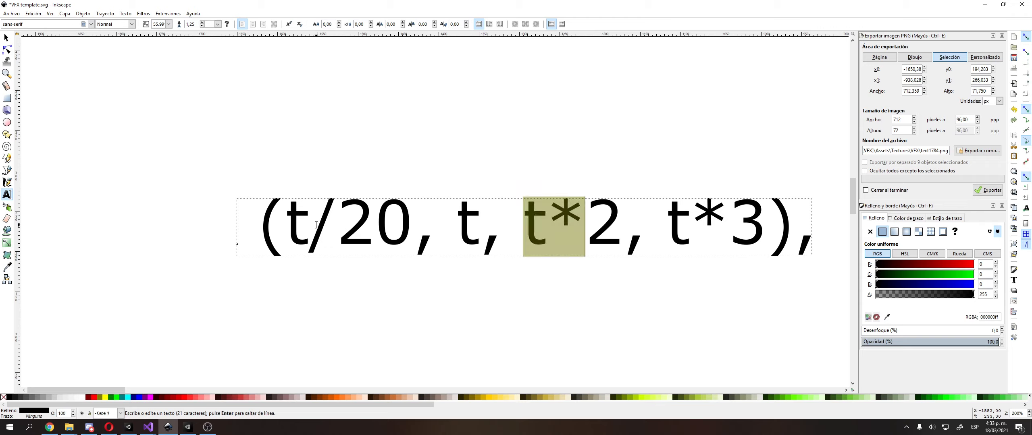
pyautogui.hotkey('shift', 'Right')
pyautogui.press('Right')
pyautogui.press('Right')
pyautogui.hotkey('shift', 'Right')
pyautogui.hotkey('shift', 'Right')
pyautogui.hotkey('shift', 'Right')
pyautogui.hotkey('shift', 'Right')
pyautogui.hotkey('shift', 'Left')
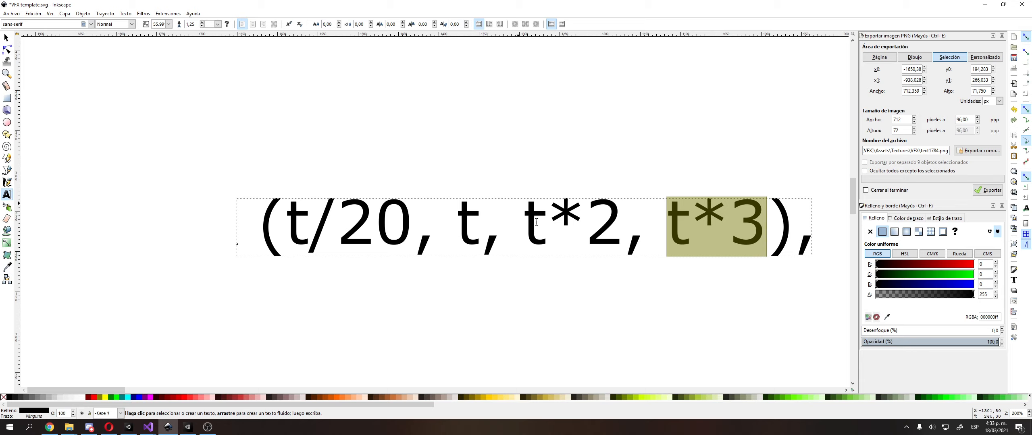
# Highlight the "t*2" component again, followed by "t*3" without its closing parenthesis
pyautogui.click(528, 234)
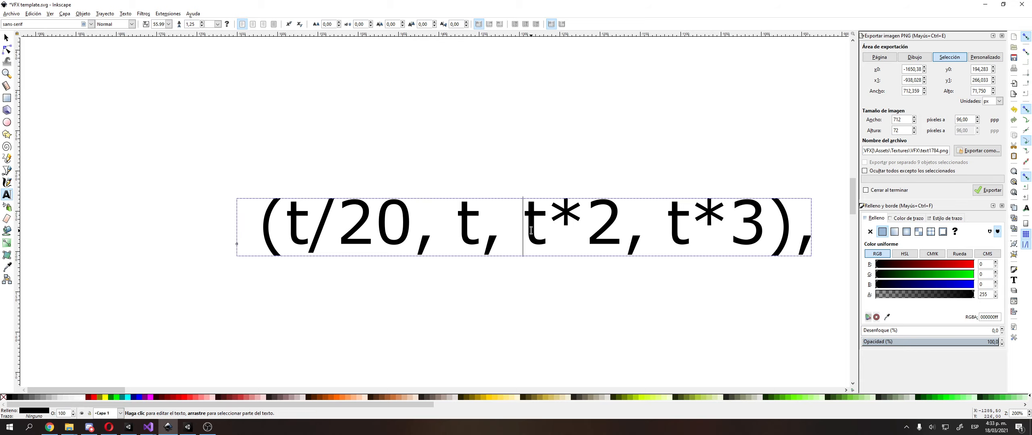
pyautogui.click(531, 230)
pyautogui.hotkey('shift', 'Right')
pyautogui.hotkey('shift', 'Right')
pyautogui.hotkey('shift', 'Right')
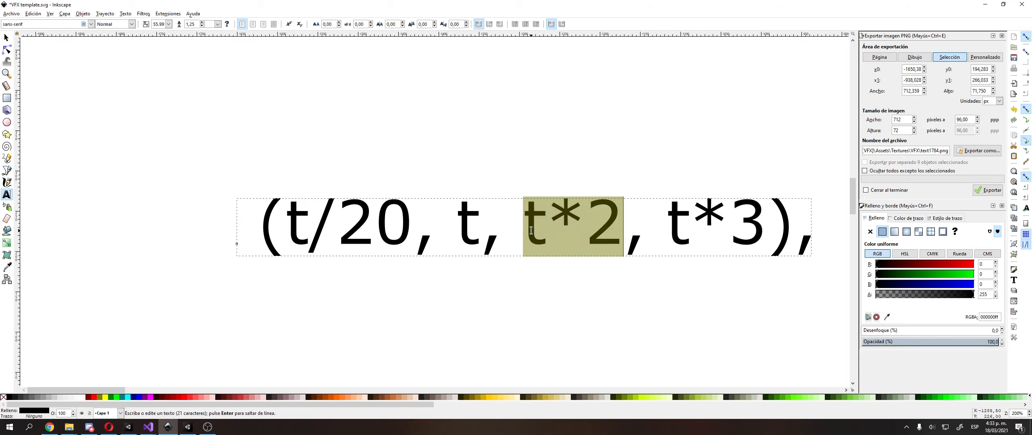
pyautogui.press('Right')
pyautogui.press('Right')
pyautogui.hotkey('shift', 'End')
pyautogui.hotkey('shift', 'Left')
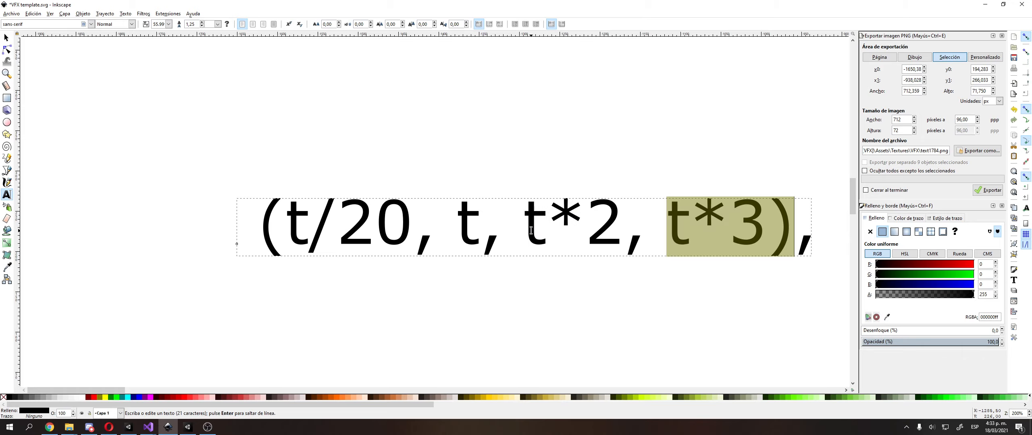
pyautogui.hotkey('shift', 'Left')
# Replace the whole components text with "_Time.y"
pyautogui.keyDown('ctrl'); pyautogui.scroll(-1, 583, 202); pyautogui.keyUp('ctrl')
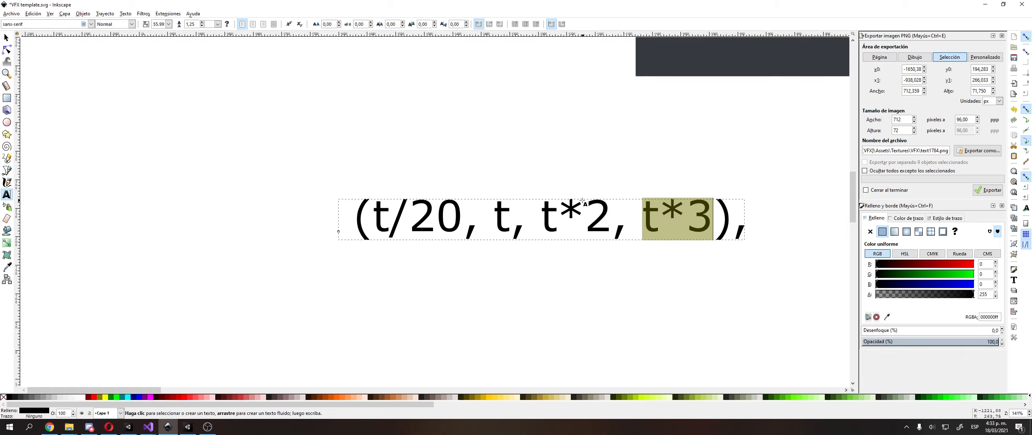
pyautogui.click(499, 225)
pyautogui.hotkey('shift', 'Home')
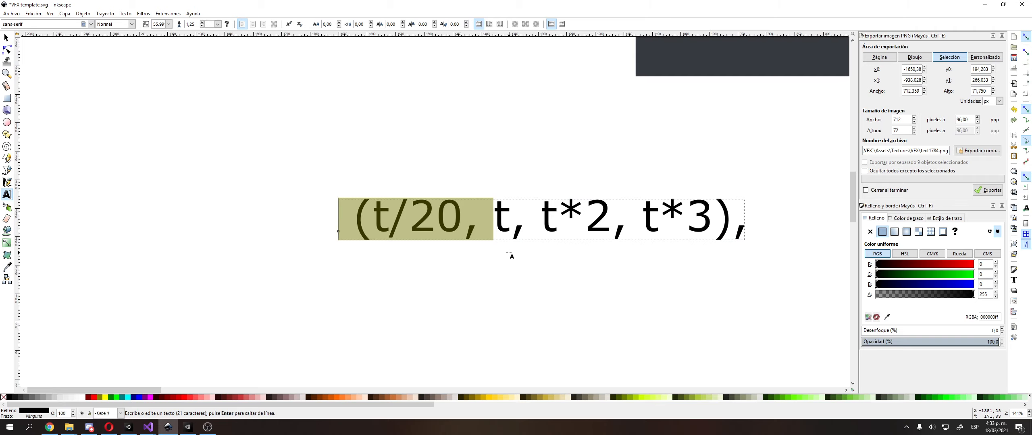
pyautogui.write('_Tine')
pyautogui.press('BackSpace')
pyautogui.press('BackSpace')
pyautogui.write('me')
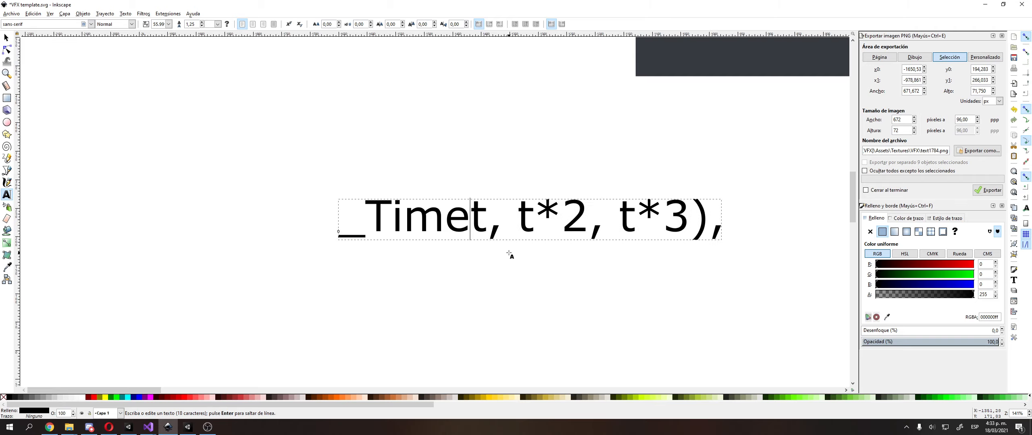
pyautogui.write('.')
pyautogui.hotkey('shift', 'End')
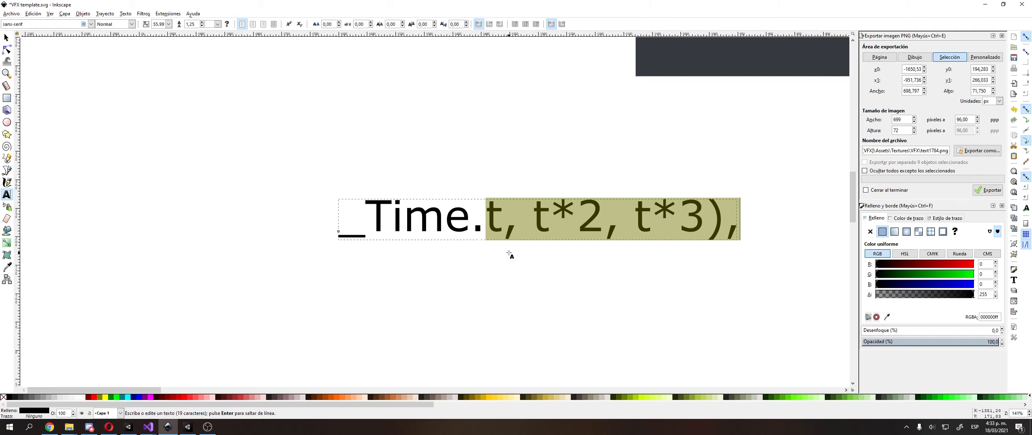
pyautogui.write('h')
pyautogui.press('BackSpace')
pyautogui.write('g')
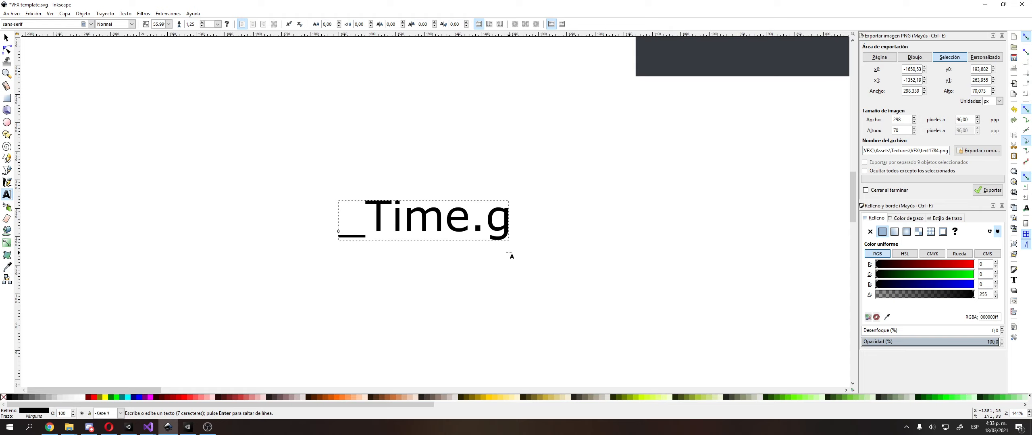
pyautogui.press('BackSpace')
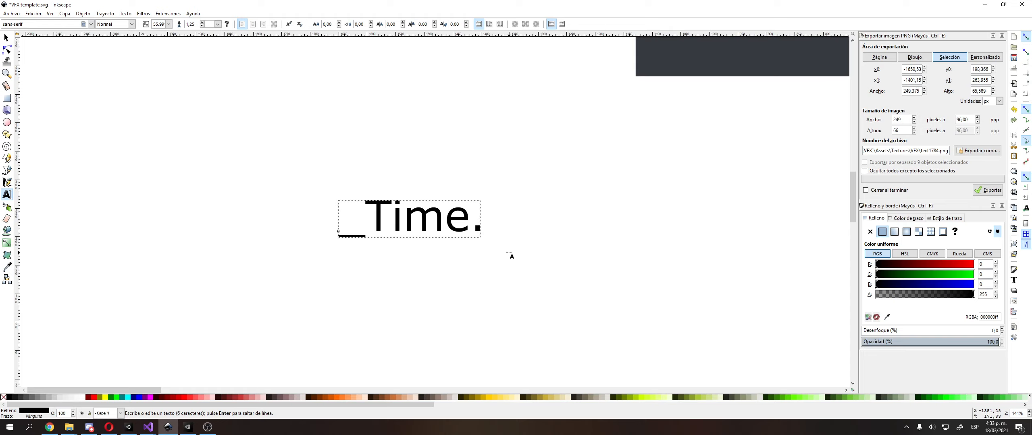
pyautogui.write('y')
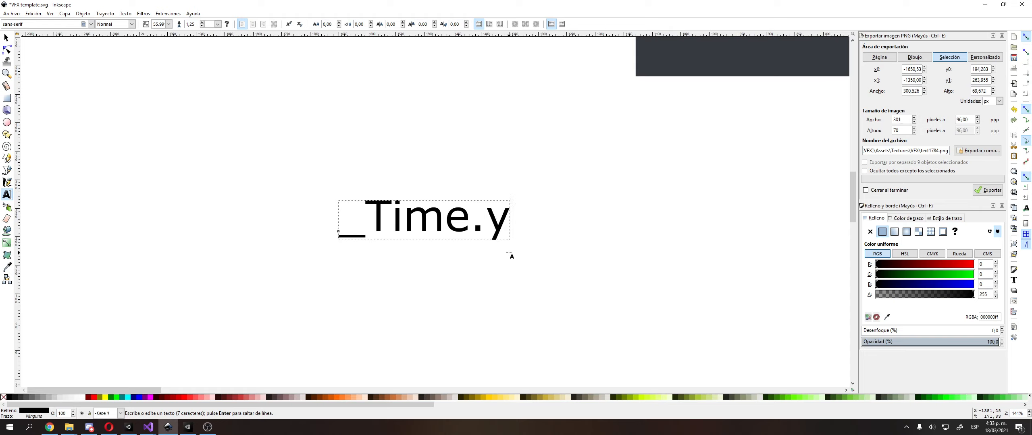
# Switch to the Curso Shaders window of Visual Studio with Movimiento Base.shader open
pyautogui.hotkey('alt', 'Tab')
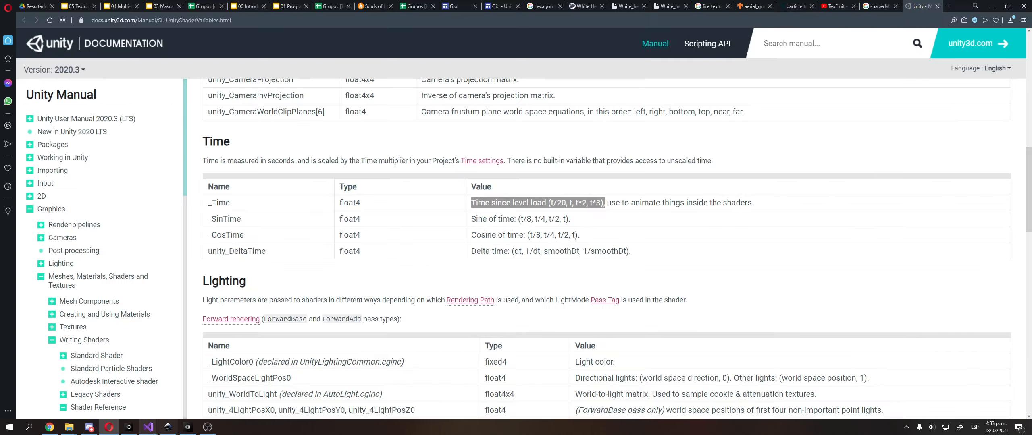
pyautogui.click(167, 429)
pyautogui.click(150, 429)
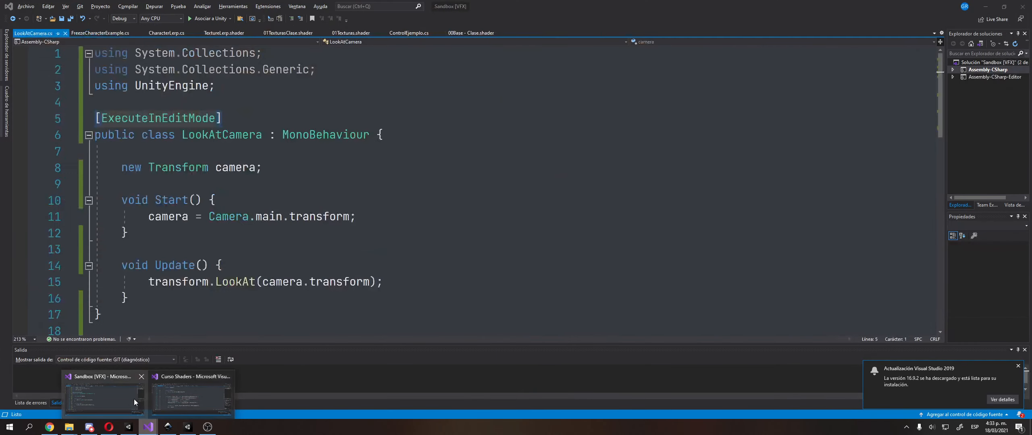
pyautogui.click(194, 395)
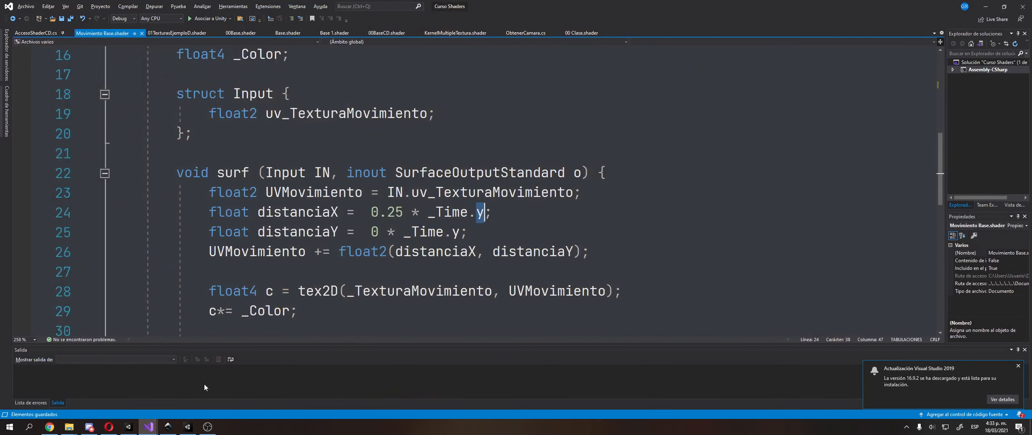
# Highlight the expressions assigned to distanciaX and distanciaY in the surf function, and both declarations together
pyautogui.click(373, 209)
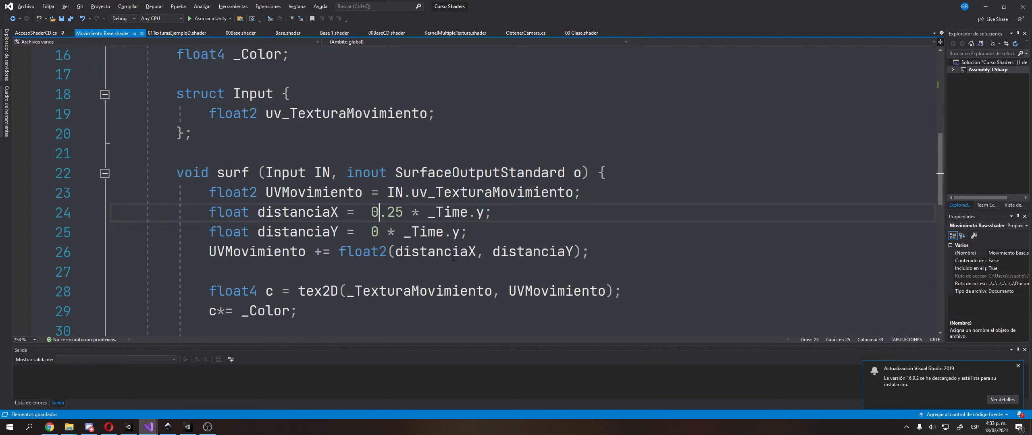
pyautogui.press('Left')
pyautogui.press('Left')
pyautogui.press('Left')
pyautogui.press('Left')
pyautogui.press('Left')
pyautogui.hotkey('shift', 'End')
pyautogui.press('Left')
pyautogui.press('Down')
pyautogui.hotkey('shift', 'End')
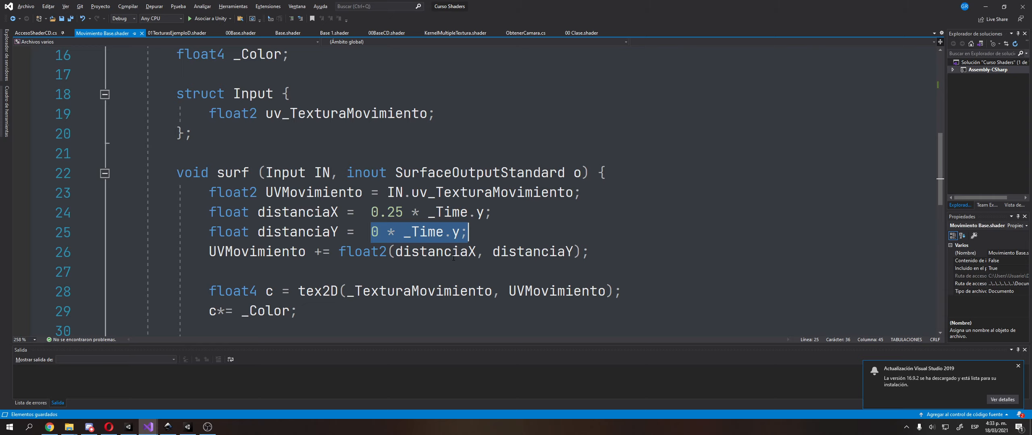
pyautogui.press('Down')
pyautogui.press('Home')
pyautogui.press('Up')
pyautogui.press('Up')
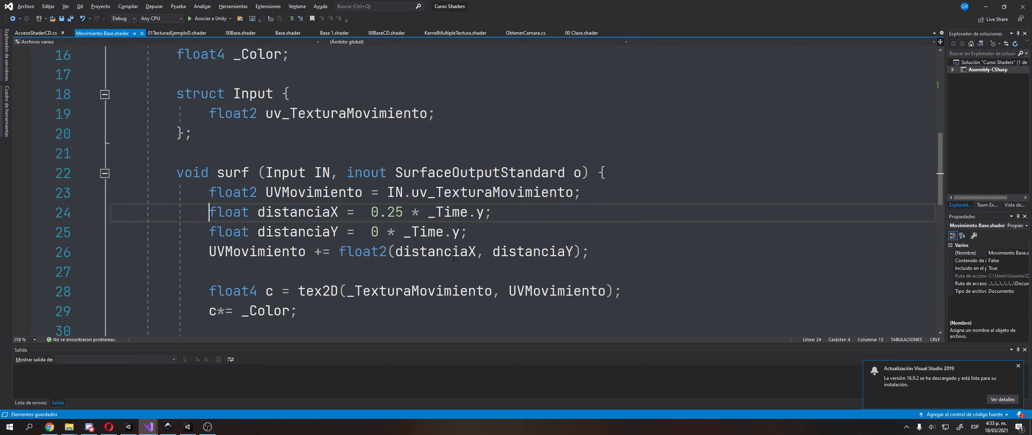
pyautogui.hotkey('shift', 'Down')
pyautogui.hotkey('shift', 'End')
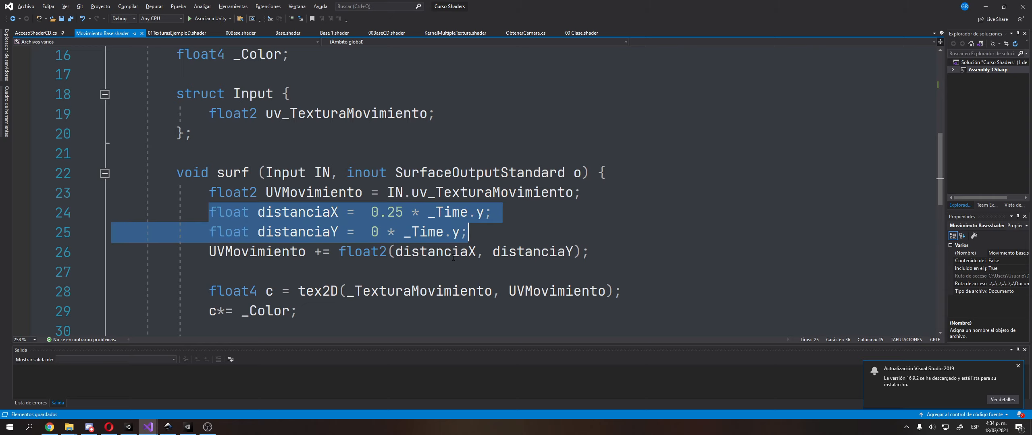
# Examine how UVMovimiento takes IN.uv_TexturaMovimiento and adds float2(distanciaX, distanciaY), highlighting each part in the surf function
pyautogui.press('Down')
pyautogui.press('Home')
pyautogui.hotkey('shift', 'Right')
pyautogui.hotkey('shift', 'Right')
pyautogui.hotkey('shift', 'Right')
pyautogui.hotkey('shift', 'Right')
pyautogui.hotkey('shift', 'Right')
pyautogui.hotkey('shift', 'Right')
pyautogui.hotkey('shift', 'Right')
pyautogui.hotkey('shift', 'Right')
pyautogui.hotkey('shift', 'Right')
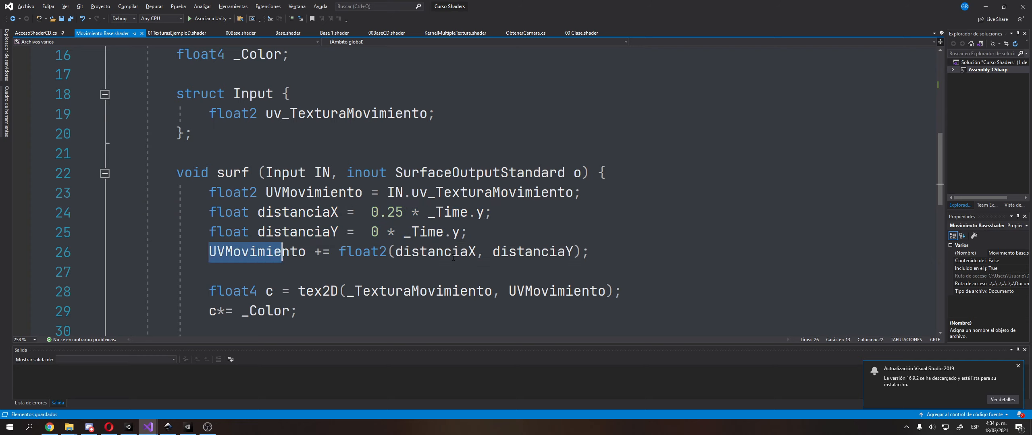
pyautogui.hotkey('shift', 'Right')
pyautogui.hotkey('shift', 'Right')
pyautogui.hotkey('shift', 'Right')
pyautogui.doubleClick(337, 190)
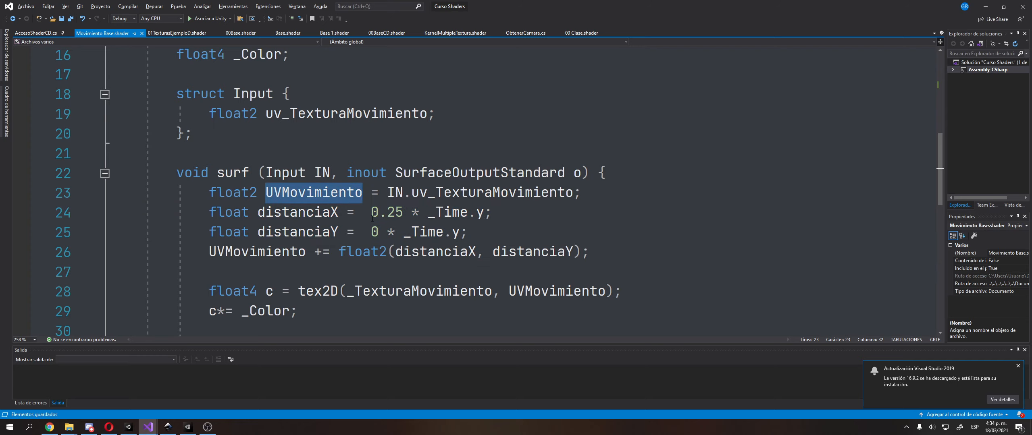
pyautogui.moveTo(386, 193); pyautogui.dragTo(571, 190)
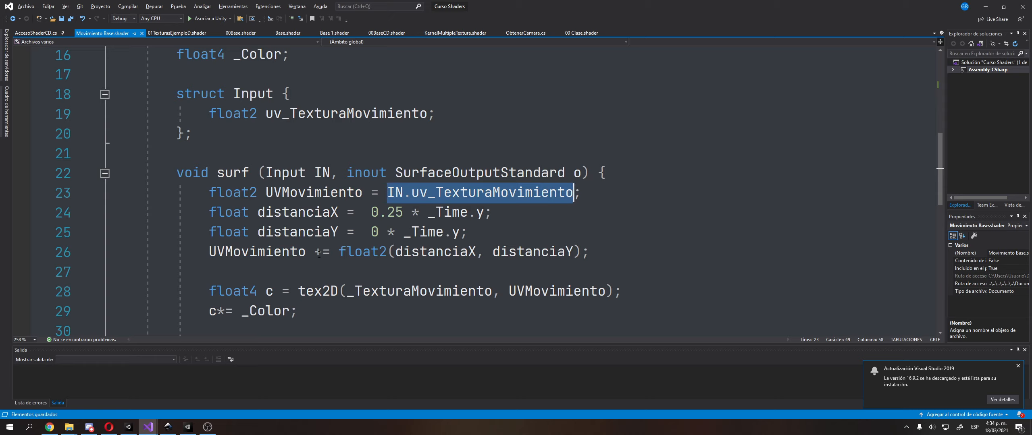
pyautogui.moveTo(315, 253); pyautogui.dragTo(581, 254)
pyautogui.click(265, 272)
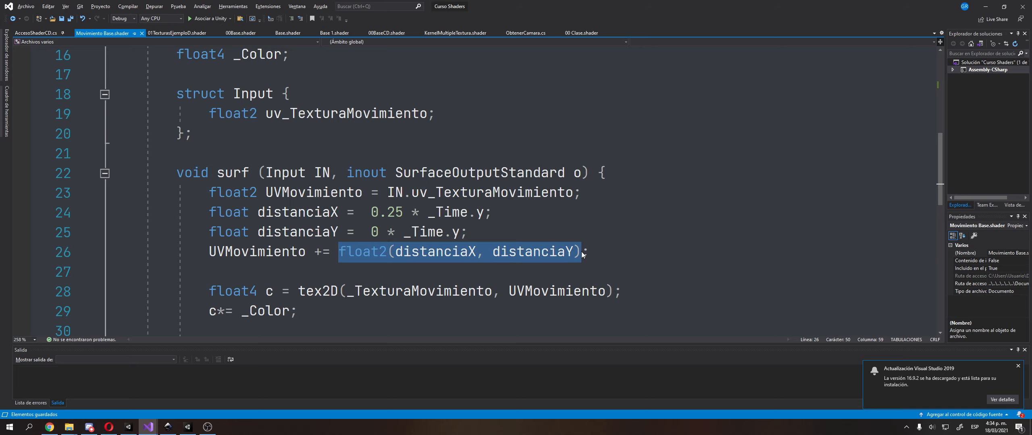
# Highlight the tex2D call's _TexturaMovimiento and UVMovimiento arguments and compare them with the original IN.uv_TexturaMovimiento coordinates
pyautogui.scroll(-1, 499, 241)
pyautogui.doubleClick(332, 232)
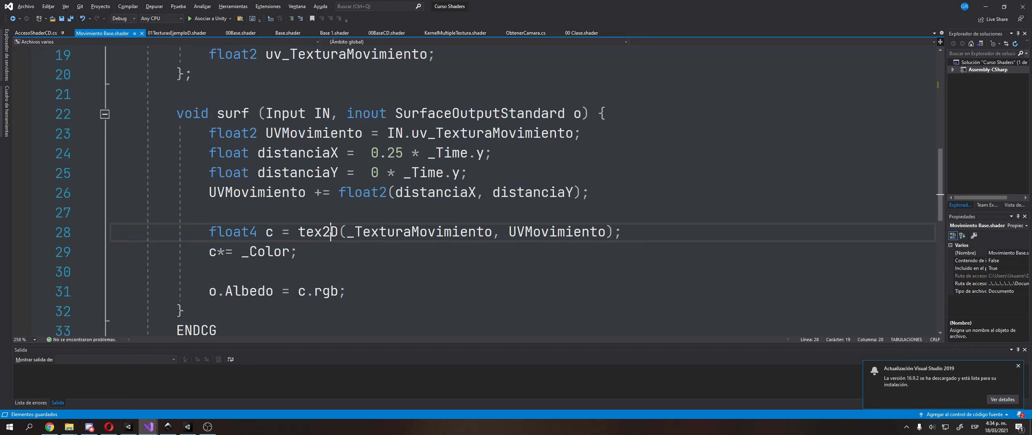
pyautogui.doubleClick(420, 234)
pyautogui.doubleClick(534, 234)
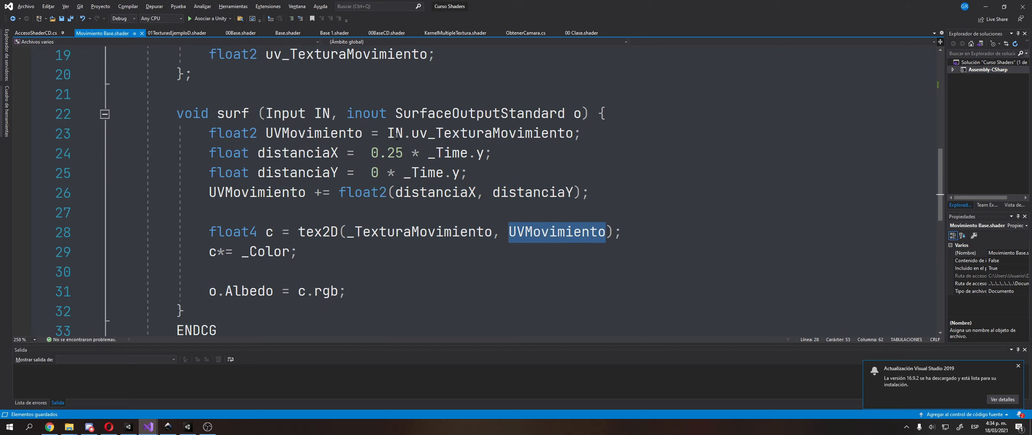
pyautogui.moveTo(388, 133); pyautogui.dragTo(574, 133)
pyautogui.doubleClick(550, 235)
pyautogui.doubleClick(279, 193)
pyautogui.doubleClick(561, 232)
# Switch to the Unity editor and select the Movimiento Base shader in the 05 Texturas en movimiento folder
pyautogui.click(188, 427)
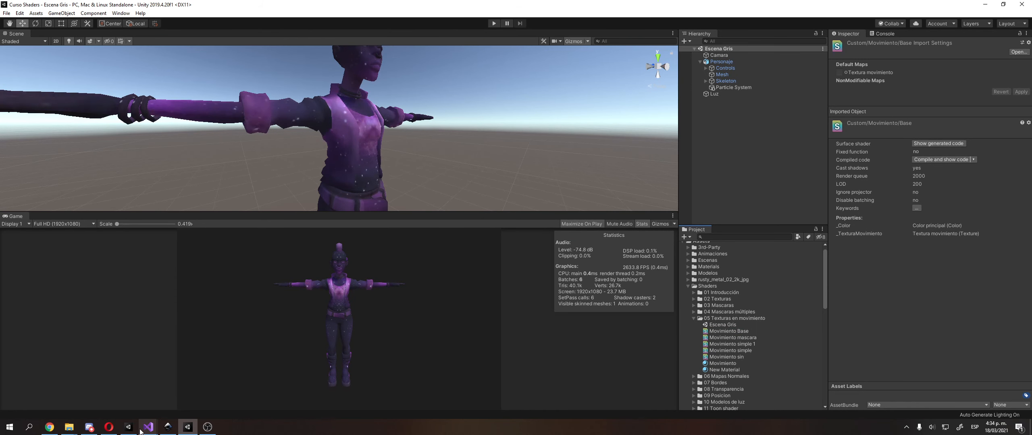
pyautogui.click(723, 333)
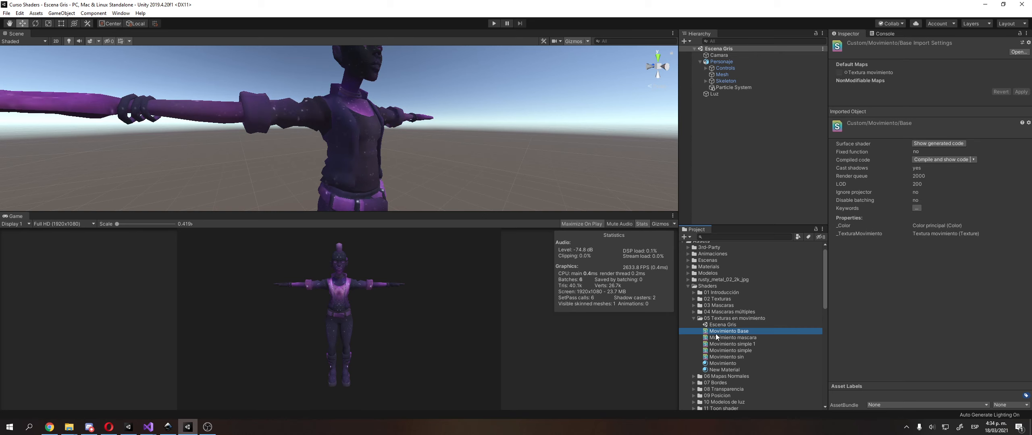
pyautogui.moveTo(731, 332); pyautogui.dragTo(195, 367)
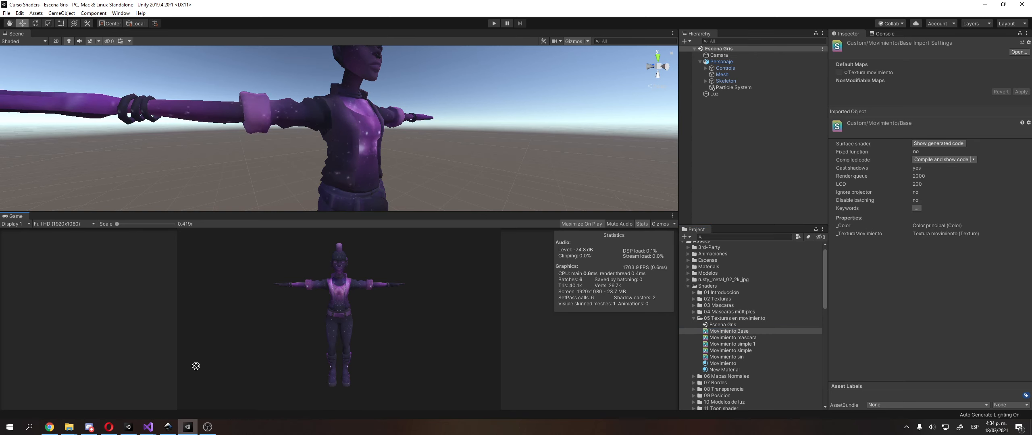
# Switch to the Sandbox Unity project and add the Movimiento Base shader file to the 03 Maks shader folder
pyautogui.click(129, 428)
pyautogui.moveTo(207, 417); pyautogui.dragTo(657, 365)
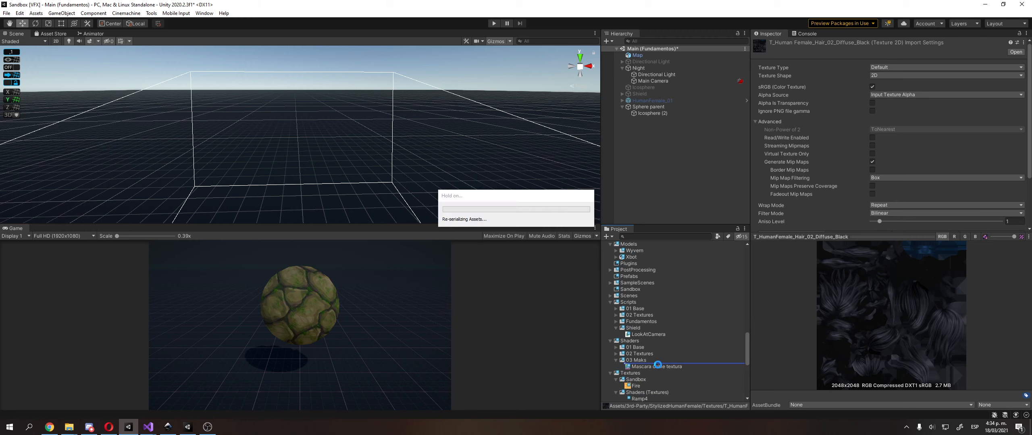
pyautogui.click(658, 367)
# Create a material named "Shield movement" in the Materials/Characters folder and move it into the Stylized subfolder
pyautogui.scroll(15, 661, 313)
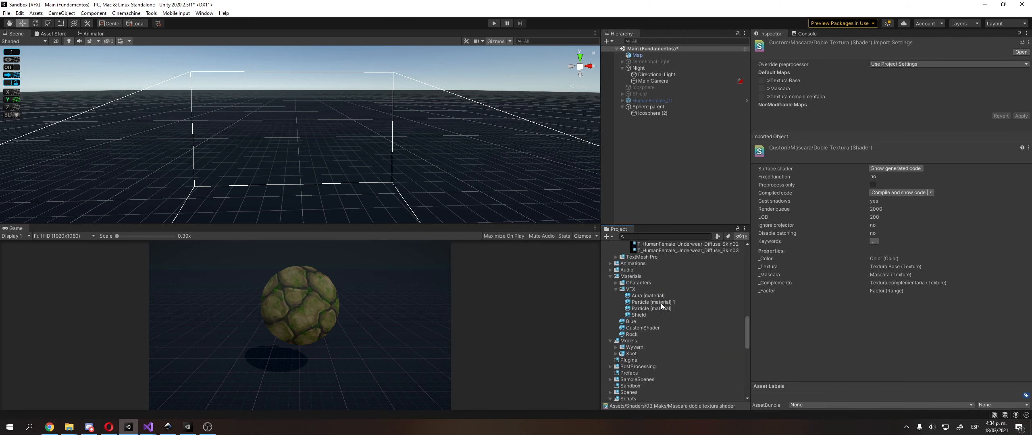
pyautogui.scroll(-10, 653, 306)
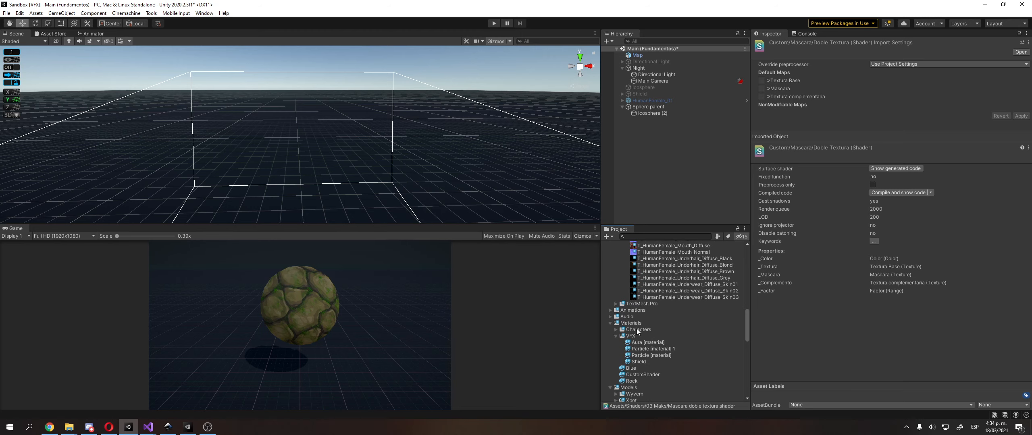
pyautogui.rightClick(638, 330)
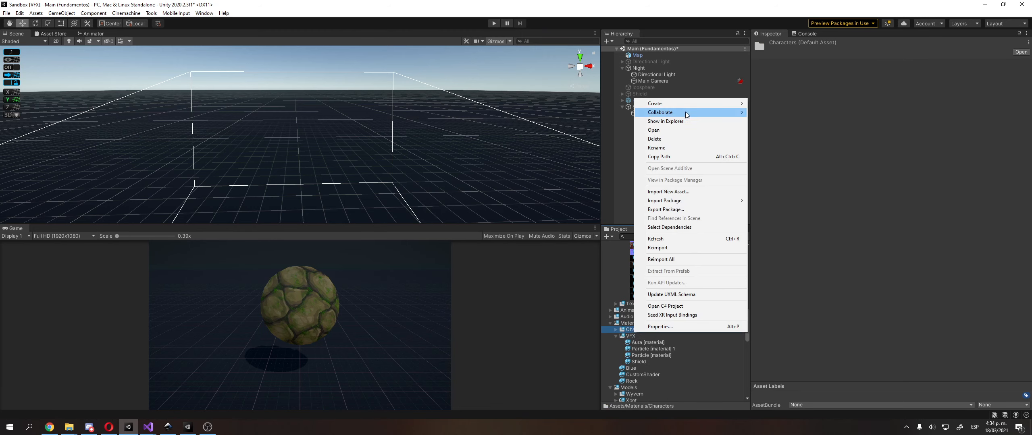
pyautogui.moveTo(686, 104)
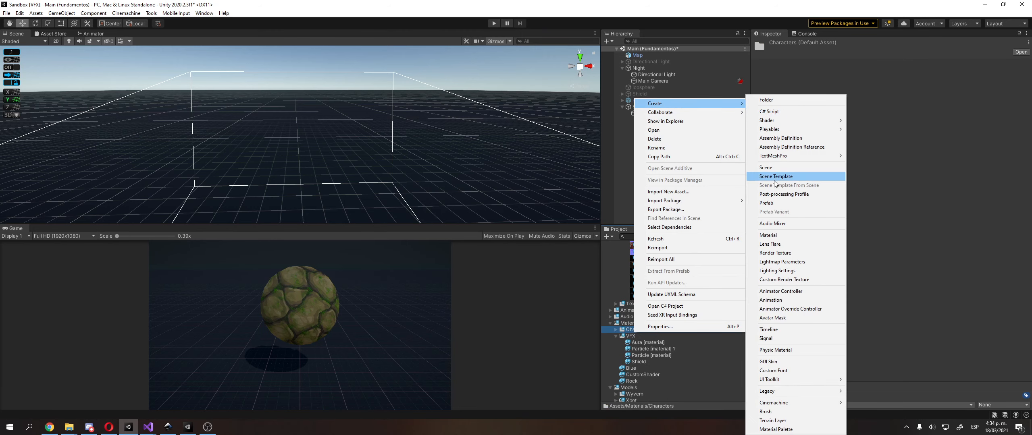
pyautogui.click(768, 235)
pyautogui.write('S')
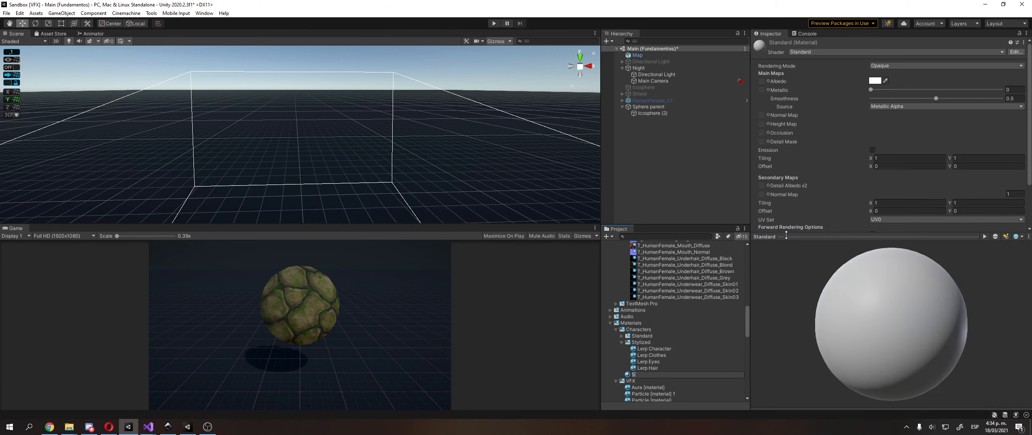
pyautogui.write('hield movement')
pyautogui.press('Return')
pyautogui.moveTo(669, 377); pyautogui.dragTo(643, 342)
# Apply the Shield movement material to the sphere in the Scene view
pyautogui.scroll(-5, 464, 151)
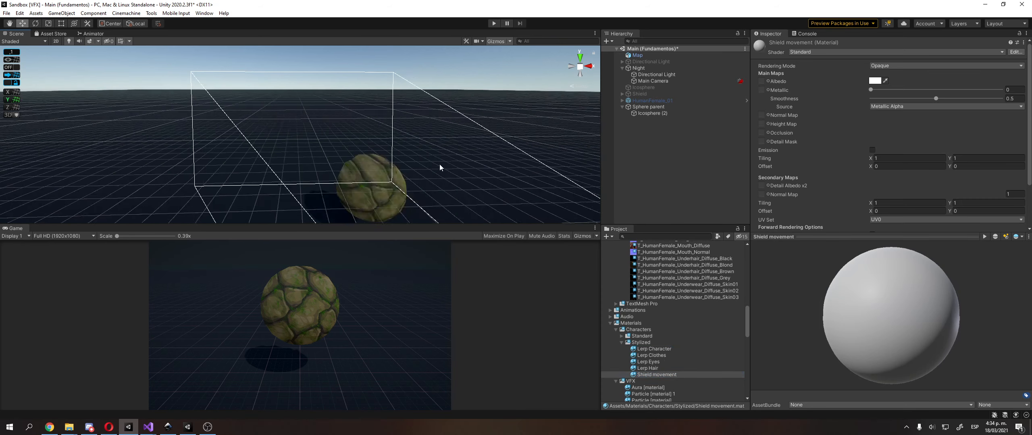
pyautogui.moveTo(440, 165); pyautogui.dragTo(421, 154, button='middle')
pyautogui.moveTo(660, 373); pyautogui.dragTo(317, 149)
# Change the Shield movement material's shader to Custom/Movimiento/Base
pyautogui.click(818, 52)
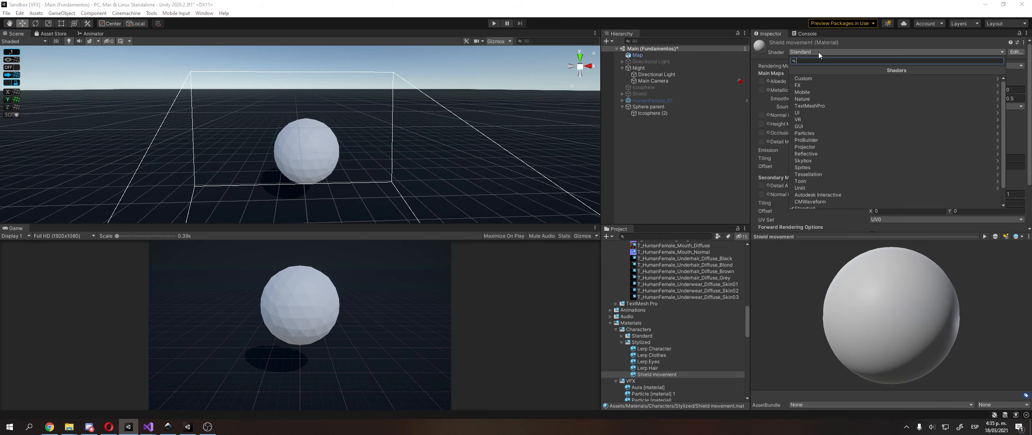
pyautogui.click(835, 77)
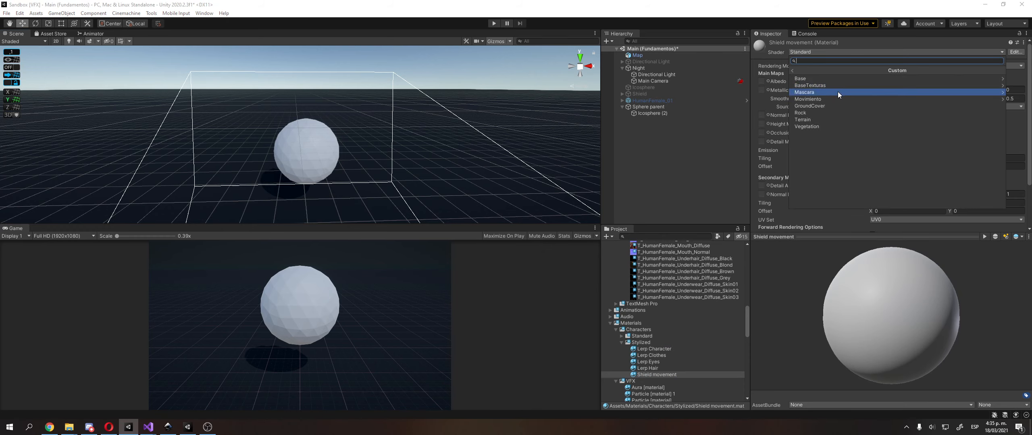
pyautogui.click(837, 92)
pyautogui.click(798, 70)
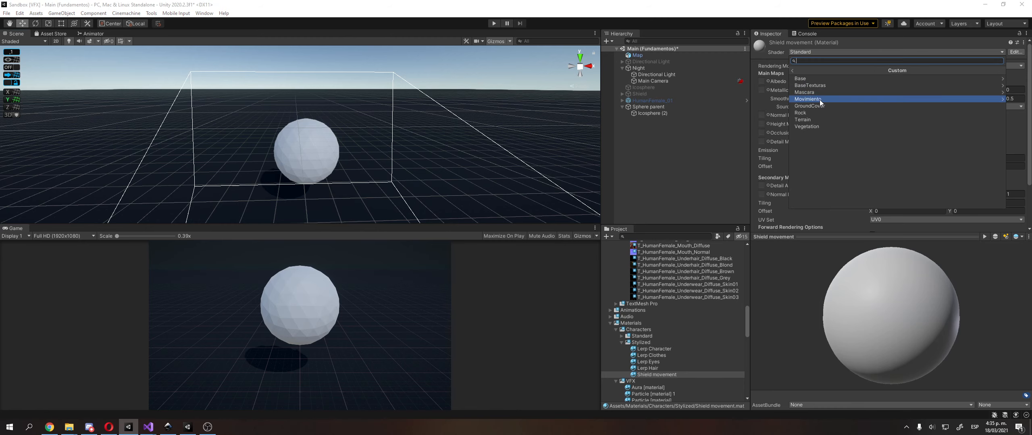
pyautogui.click(821, 99)
pyautogui.click(822, 79)
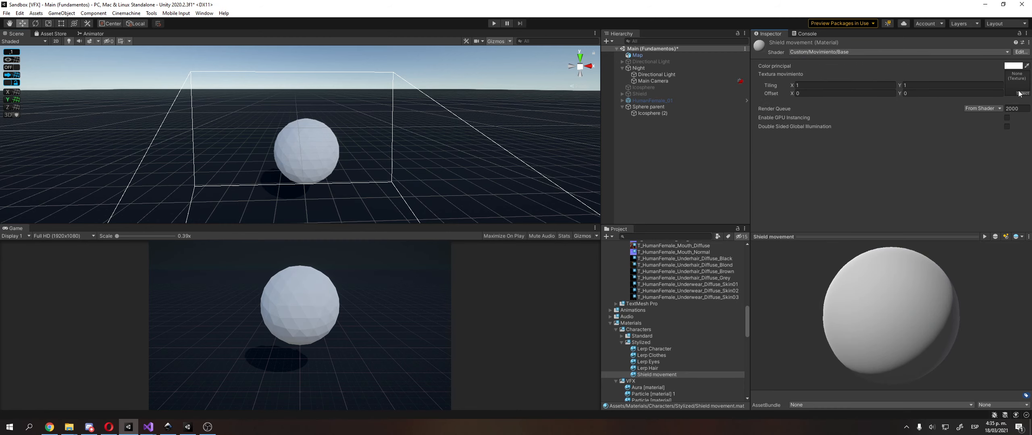
# Search the textures for "hex" and assign the hexagon texture as the material's Textura movimiento
pyautogui.click(1020, 93)
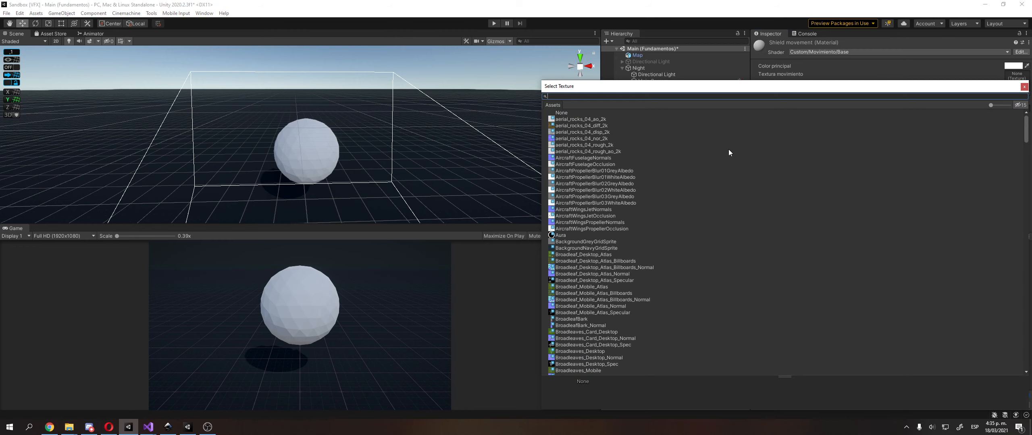
pyautogui.write('hex')
pyautogui.press('Down')
pyautogui.press('Return')
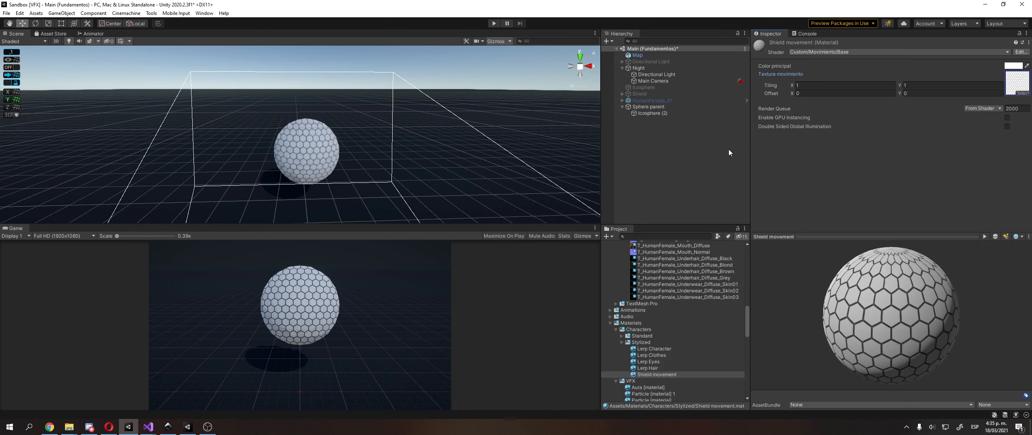
# Set the Textura movimiento tiling to 0.5 in X and 0.5 in Y
pyautogui.click(867, 85)
pyautogui.write('0.5')
pyautogui.click(918, 86)
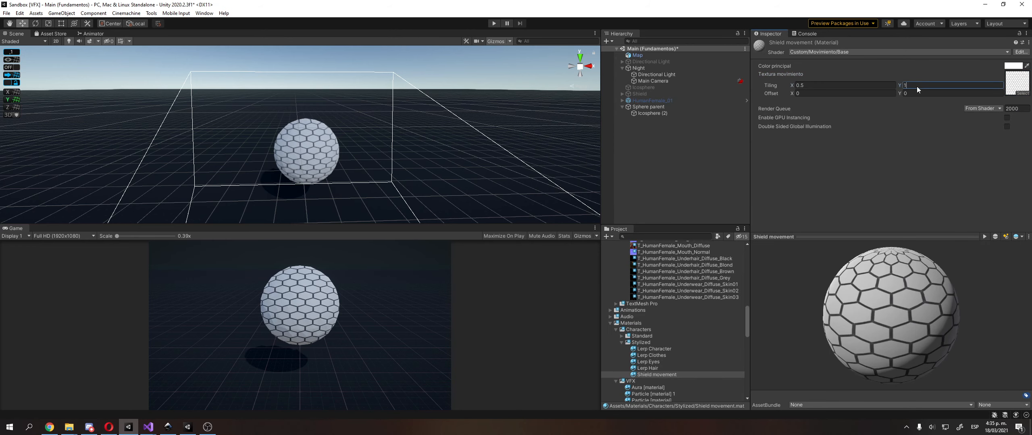
pyautogui.write('0.5')
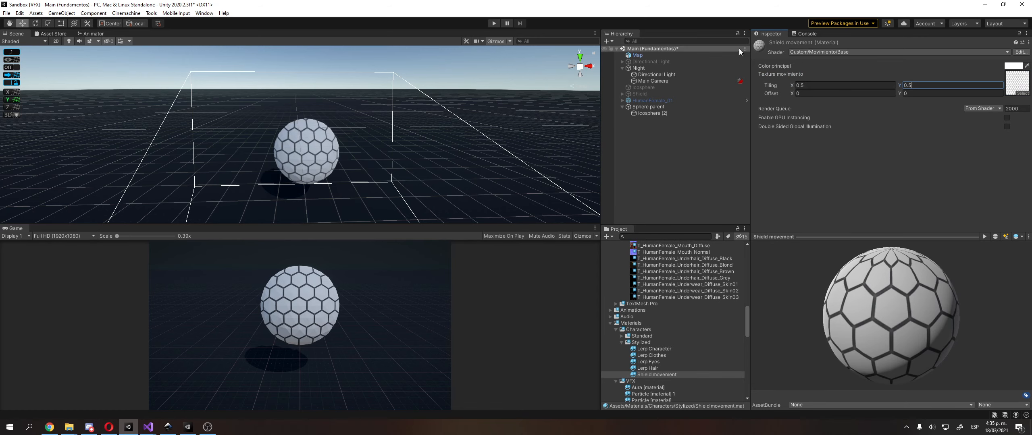
# Play the scene to preview the hexagon texture moving on the sphere, and stop playback
pyautogui.click(495, 24)
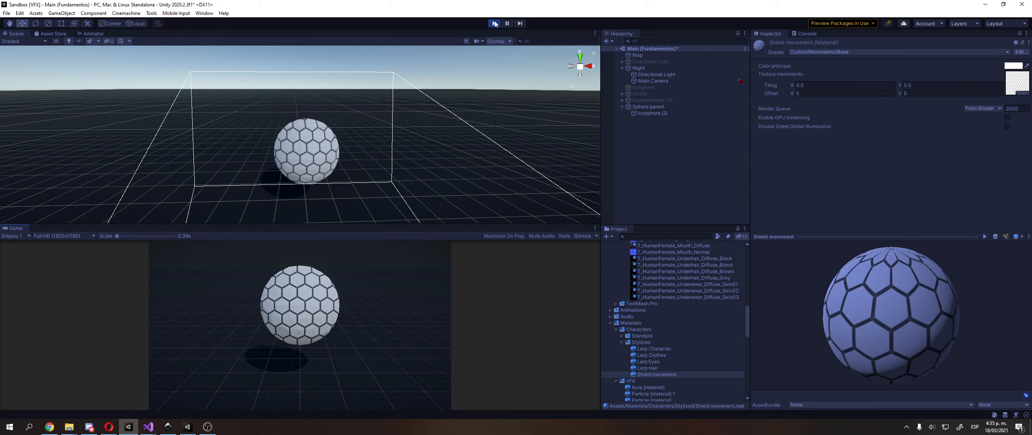
pyautogui.click(495, 23)
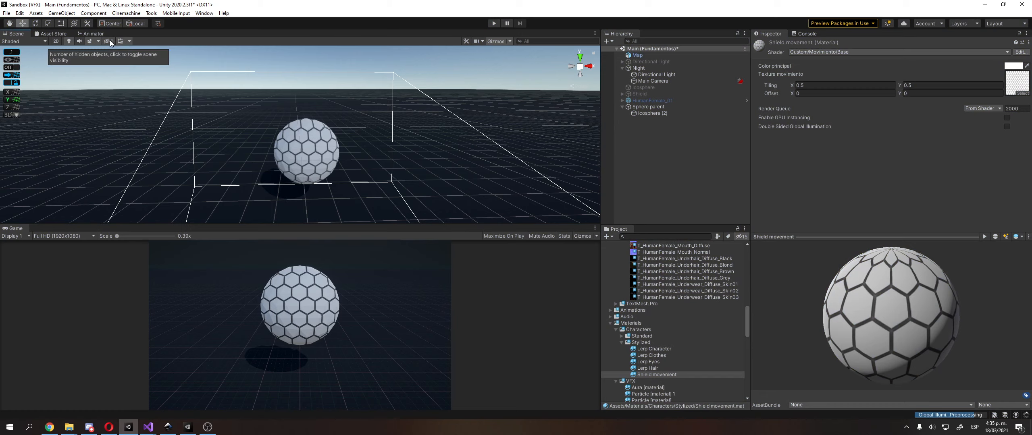
# Enable Always Refresh in the Scene view's effects options and view the sphere's texture from other angles
pyautogui.click(97, 41)
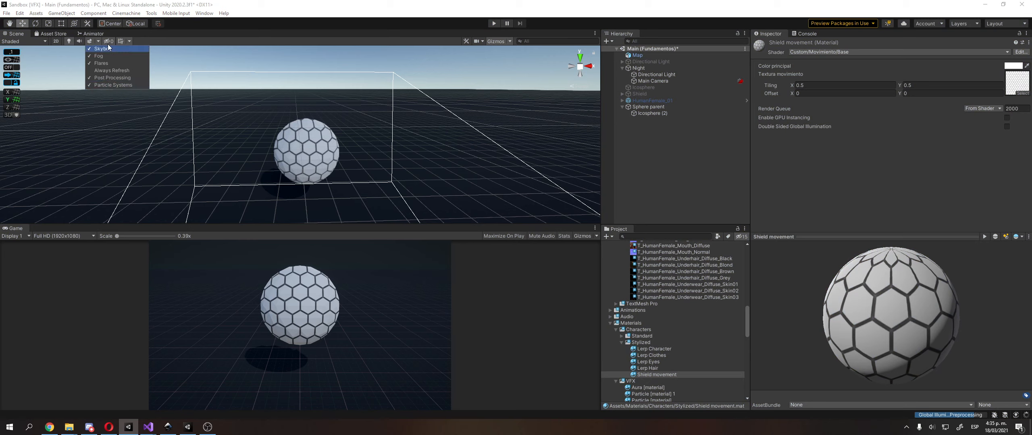
pyautogui.click(128, 41)
pyautogui.click(128, 41)
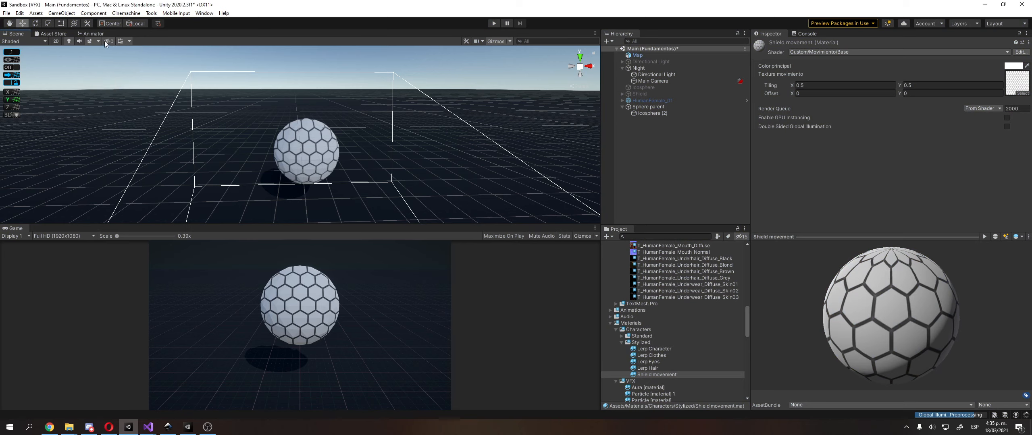
pyautogui.click(100, 41)
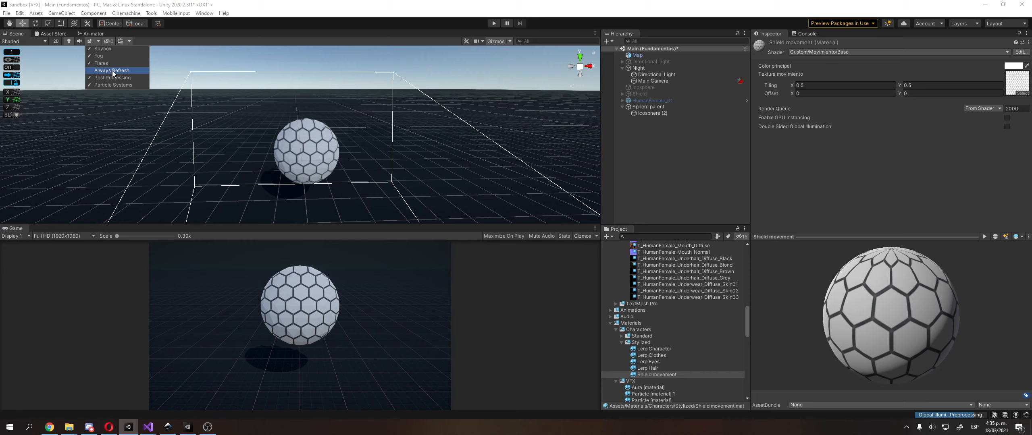
pyautogui.click(99, 43)
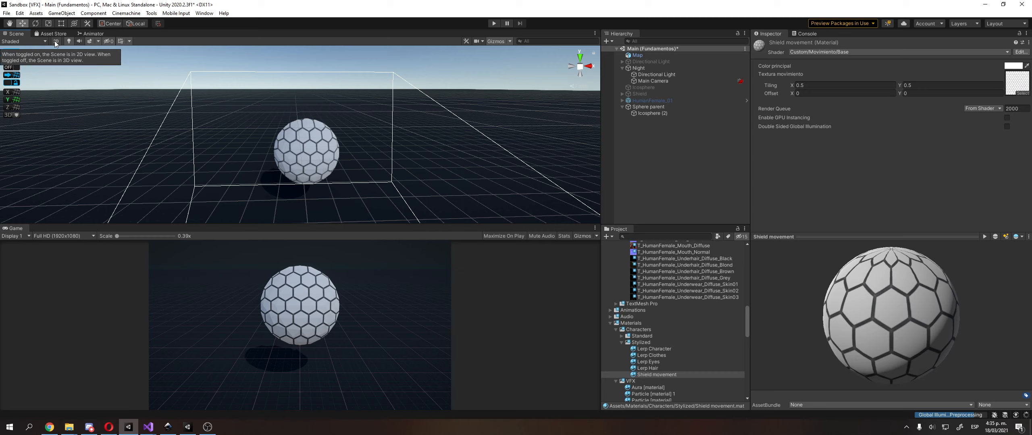
pyautogui.click(99, 42)
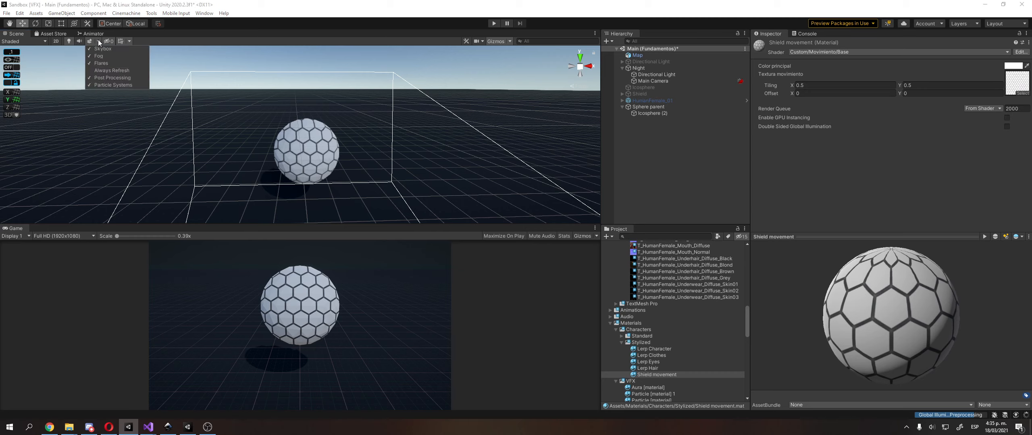
pyautogui.click(110, 70)
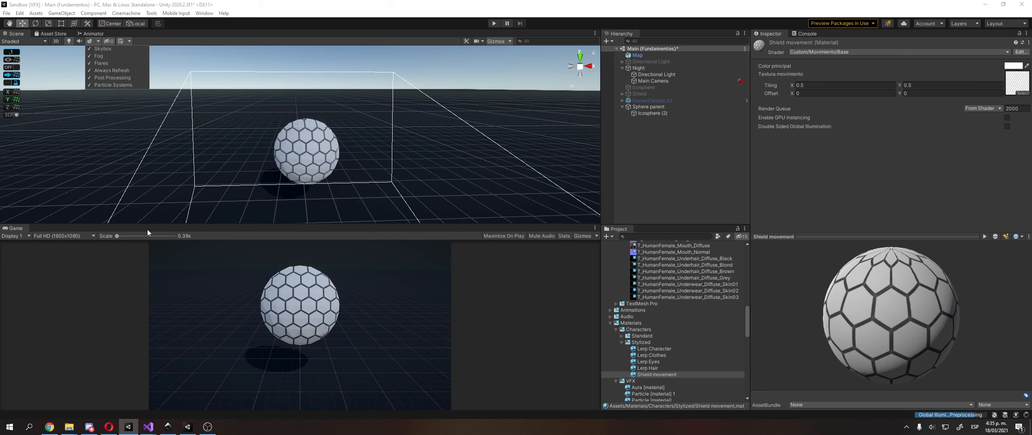
pyautogui.moveTo(340, 127); pyautogui.dragTo(341, 122, button='right')
pyautogui.moveTo(340, 122); pyautogui.dragTo(335, 113, button='middle')
pyautogui.moveTo(332, 121); pyautogui.dragTo(364, 136, button='right')
pyautogui.moveTo(492, 153); pyautogui.dragTo(461, 155, button='right')
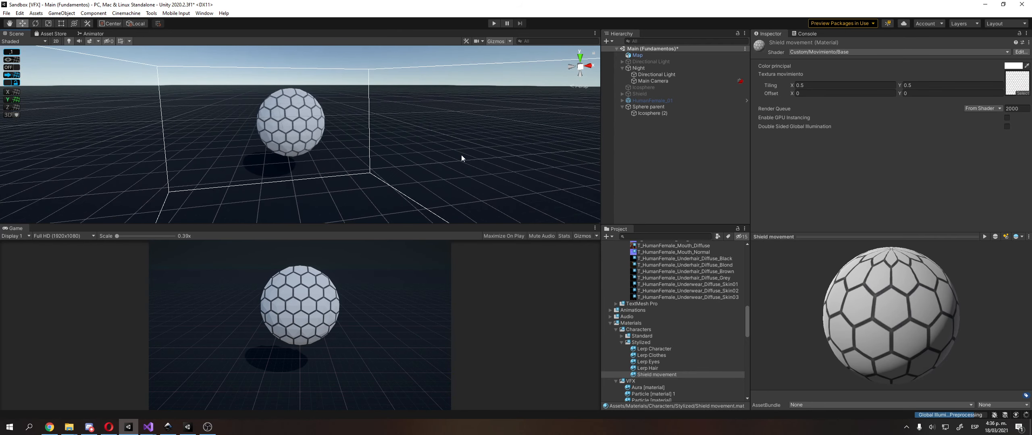
pyautogui.click(1007, 67)
pyautogui.moveTo(968, 113); pyautogui.dragTo(949, 64)
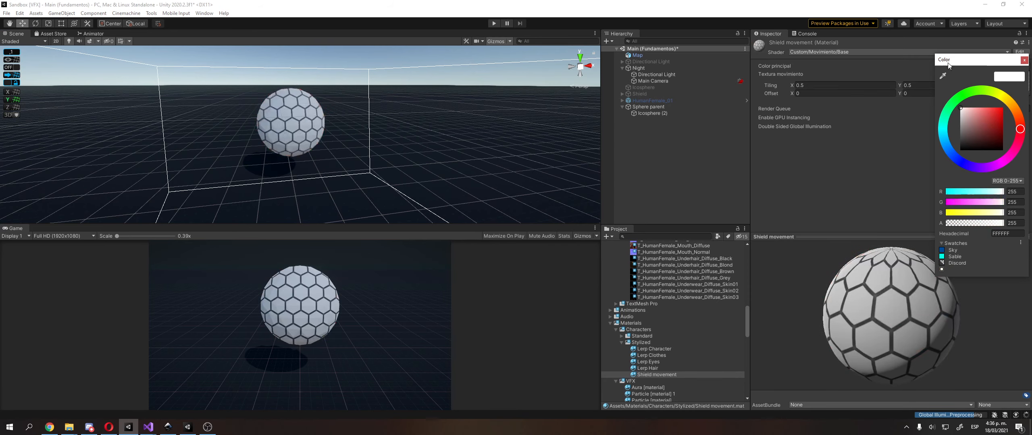
pyautogui.click(1024, 60)
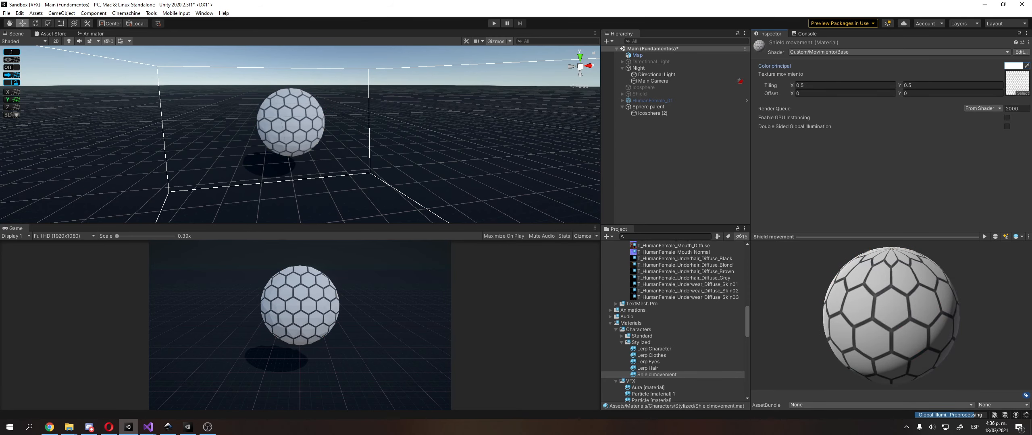
# Switch to Visual Studio to review the surf function of the Movimiento Base shader, and return to the Sandbox Unity project
pyautogui.click(149, 427)
pyautogui.click(181, 397)
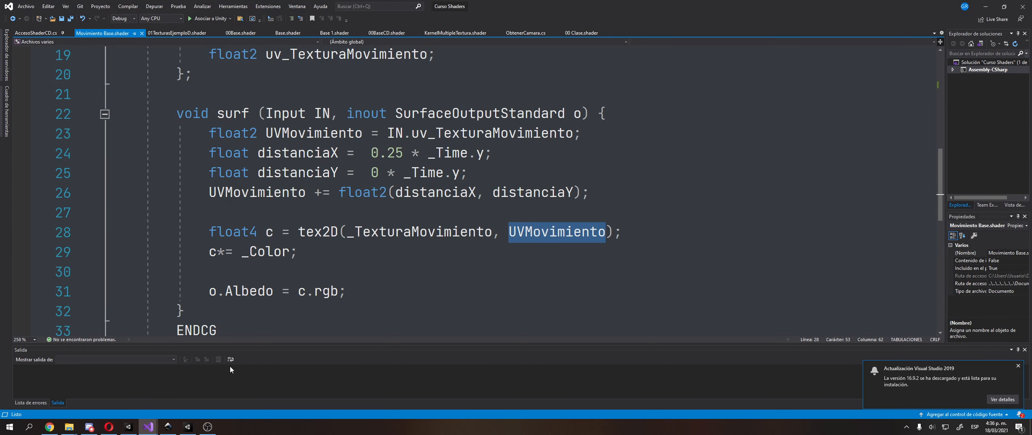
pyautogui.click(128, 427)
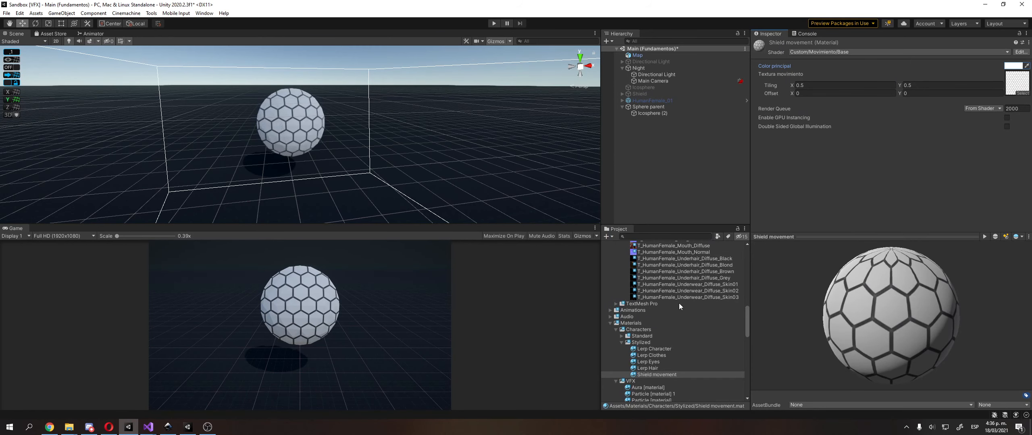
# Find the Movimiento Base shader in the 03 Maks folder and select it to show its import settings
pyautogui.scroll(-10, 645, 376)
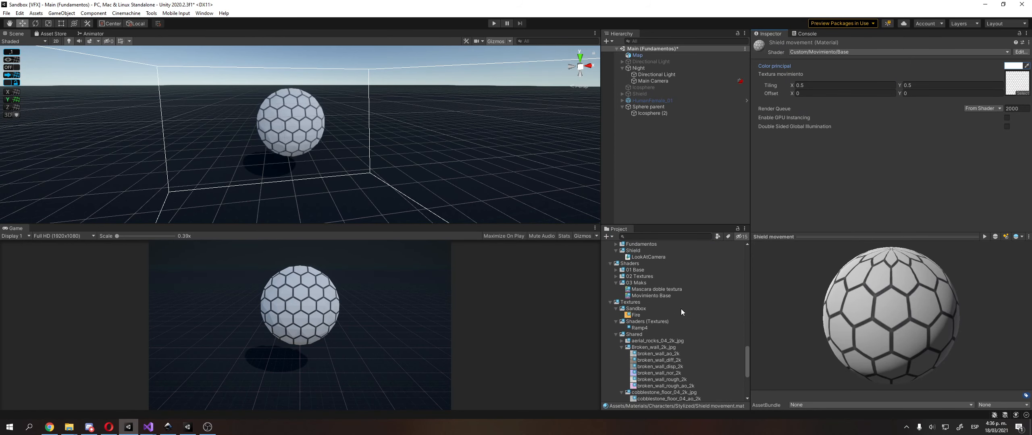
pyautogui.click(684, 297)
pyautogui.scroll(-6, 658, 324)
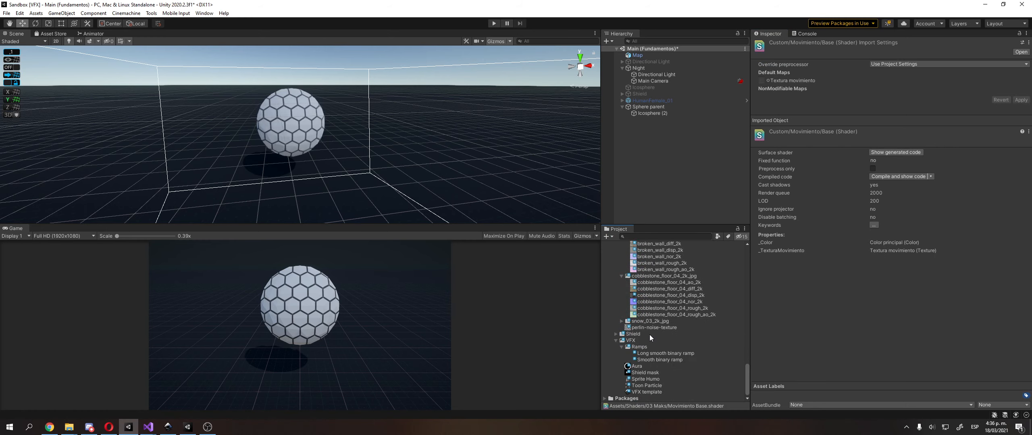
pyautogui.scroll(8, 650, 335)
pyautogui.click(650, 335)
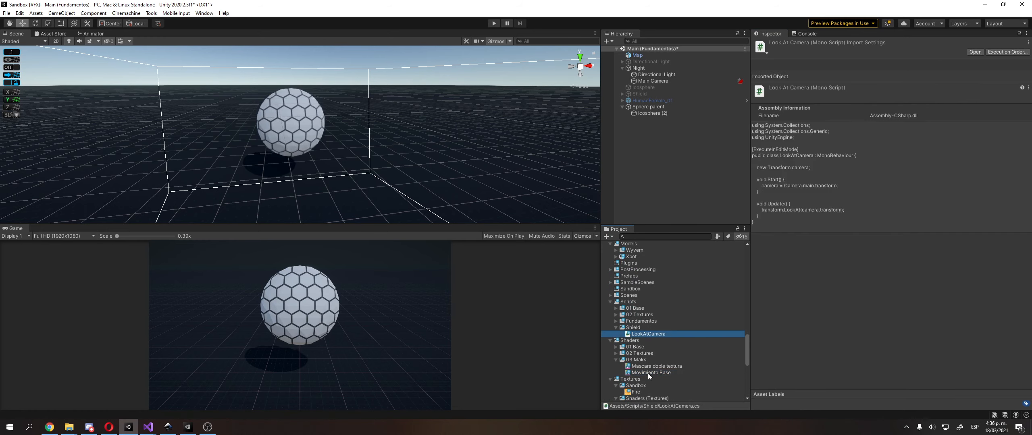
pyautogui.click(648, 366)
pyautogui.doubleClick(646, 374)
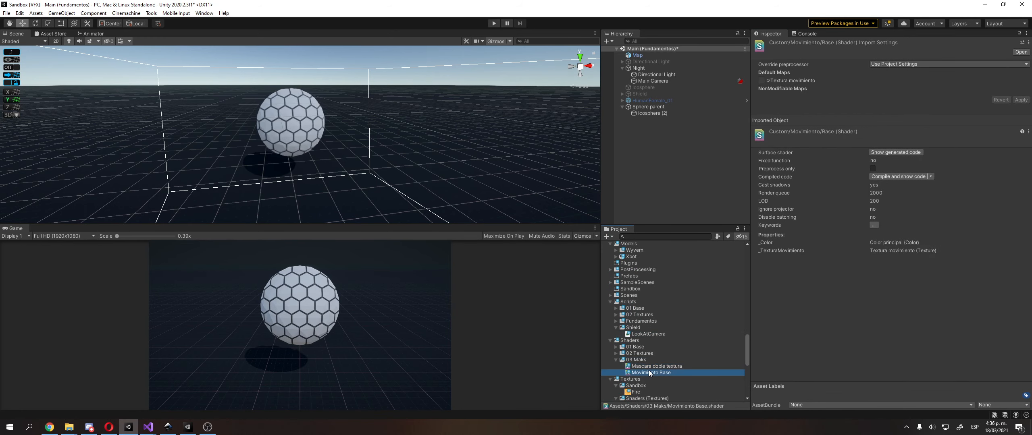
# Switch to the browser and show the optional challenge slide, Reto (Opcional), in the 05 Texturas en movimiento presentation
pyautogui.click(109, 428)
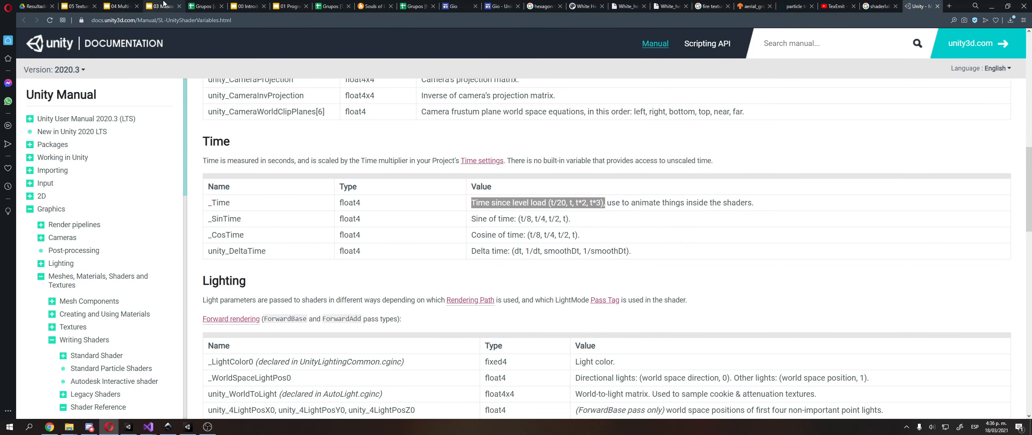
pyautogui.click(81, 4)
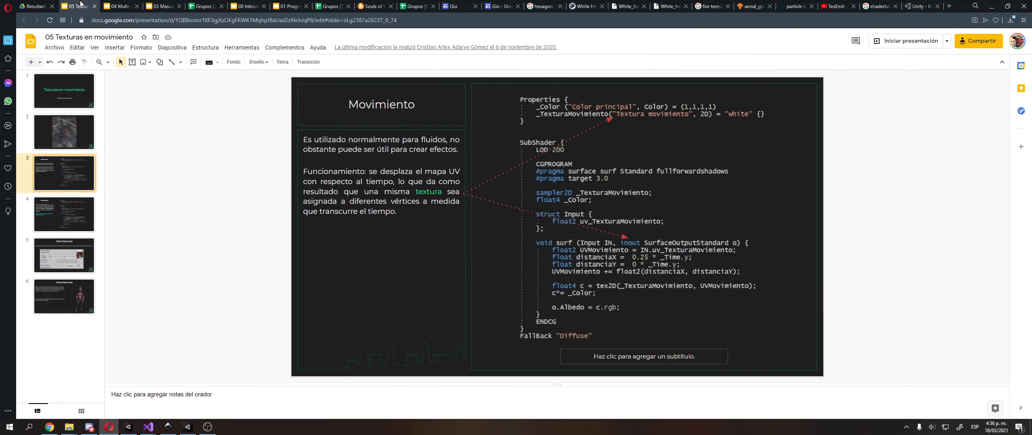
pyautogui.click(79, 298)
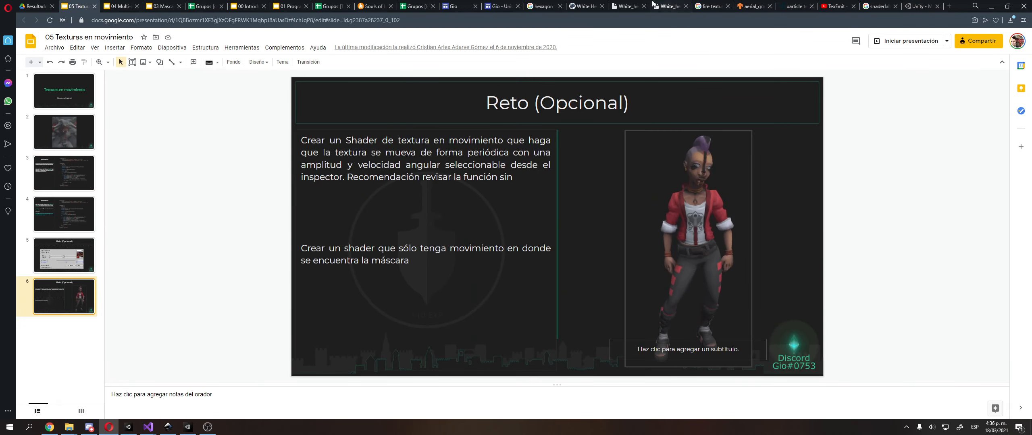
# Switch to Visual Studio and start a _Speed property below _TexturaMovimiento in the Movimiento Base shader's Properties block
pyautogui.press('Up')
pyautogui.click(993, 6)
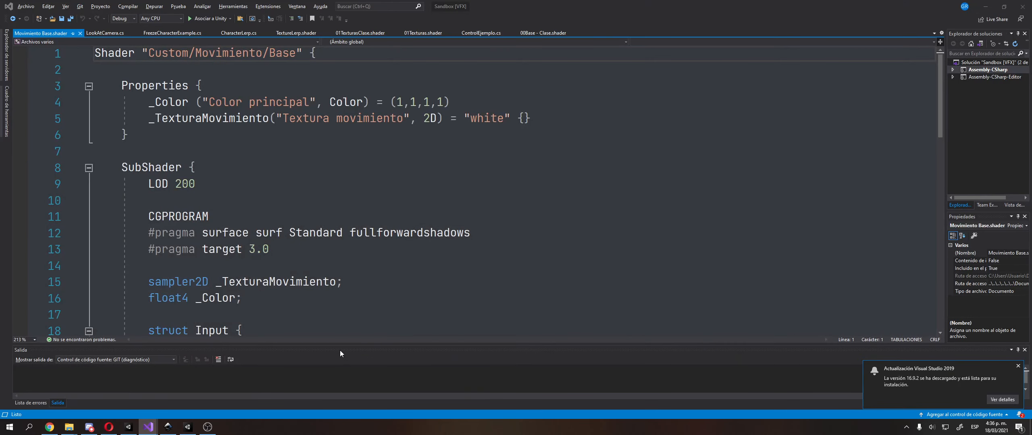
pyautogui.scroll(-6, 379, 203)
pyautogui.keyDown('ctrl'); pyautogui.scroll(2, 379, 203); pyautogui.keyUp('ctrl')
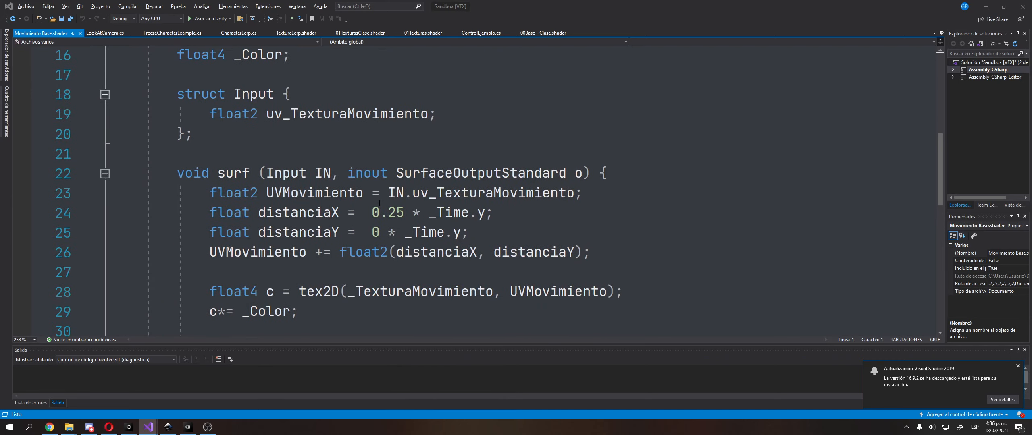
pyautogui.scroll(5, 378, 211)
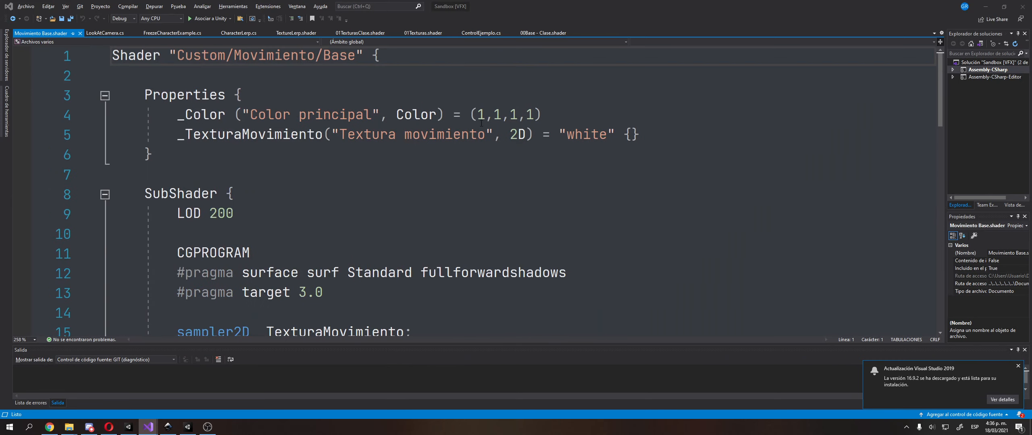
pyautogui.click(639, 132)
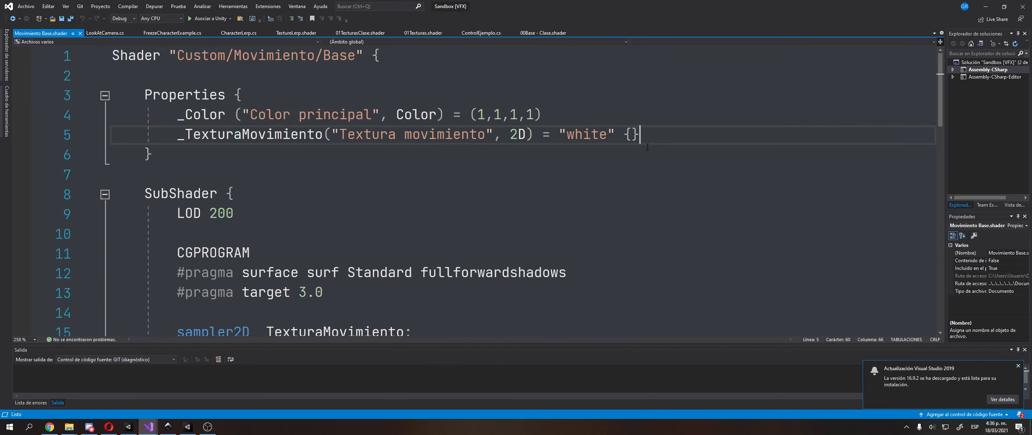
pyautogui.press('Return')
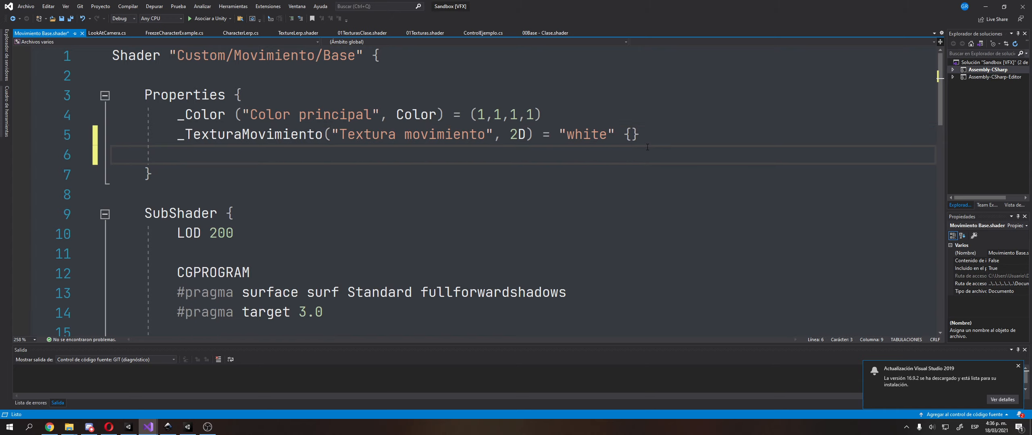
pyautogui.write('_Spee')
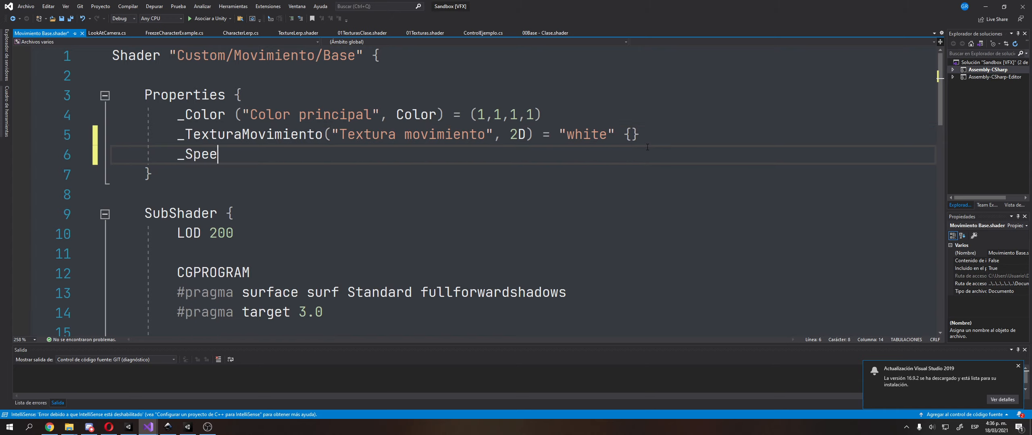
pyautogui.write('d (')
# Switch to the browser, search Drive for "introd" and open the Introducción a los Shaders presentation
pyautogui.click(109, 427)
pyautogui.click(47, 6)
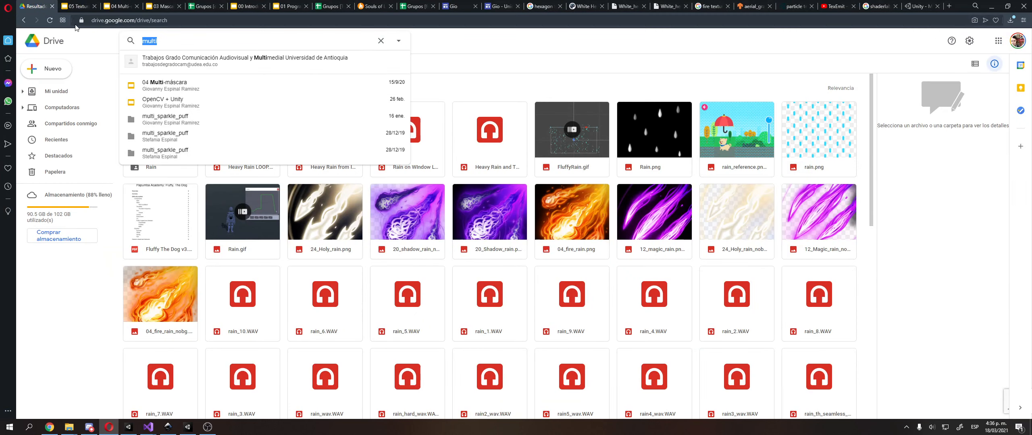
pyautogui.write('introd')
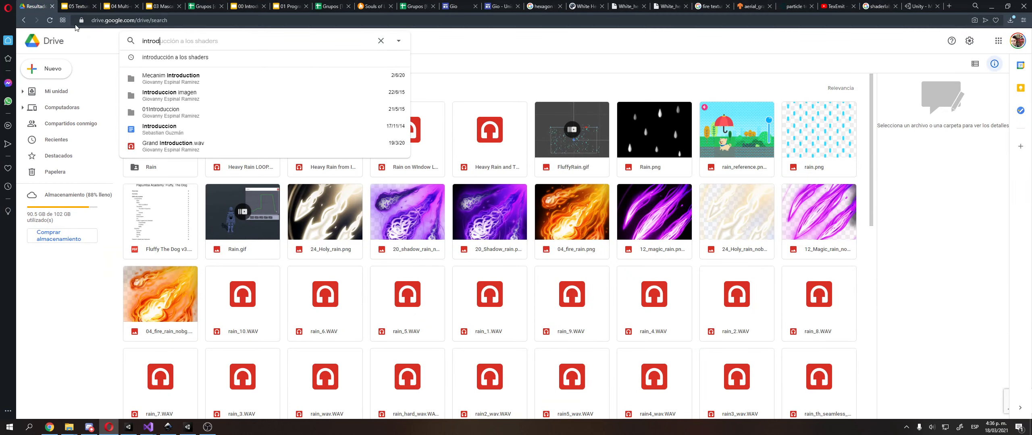
pyautogui.press('Down')
pyautogui.press('Down')
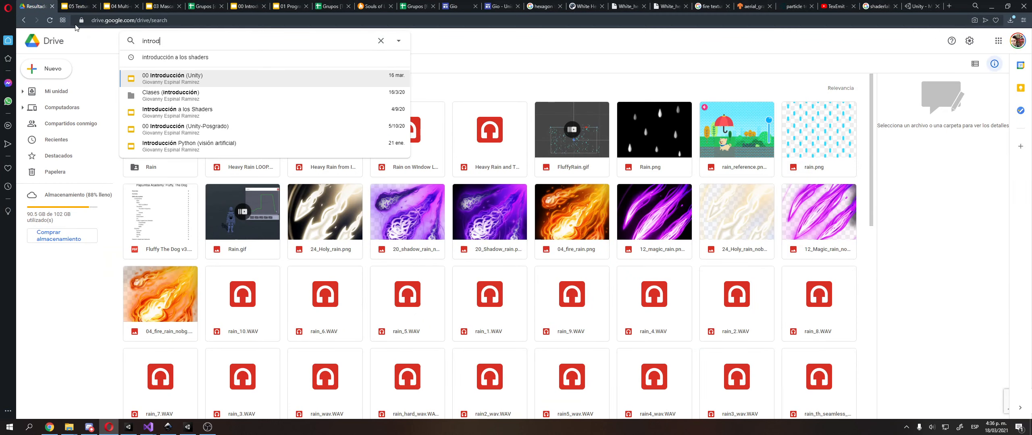
pyautogui.press('Down')
pyautogui.press('Down')
pyautogui.press('Return')
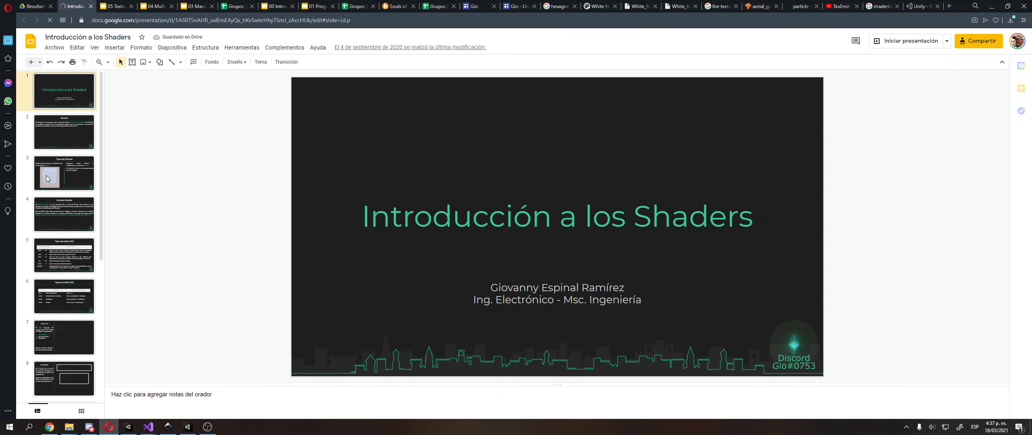
# Review the Tipos de propiedades slide and show the Estructura de una propiedad slide in the presentation
pyautogui.scroll(-6, 49, 181)
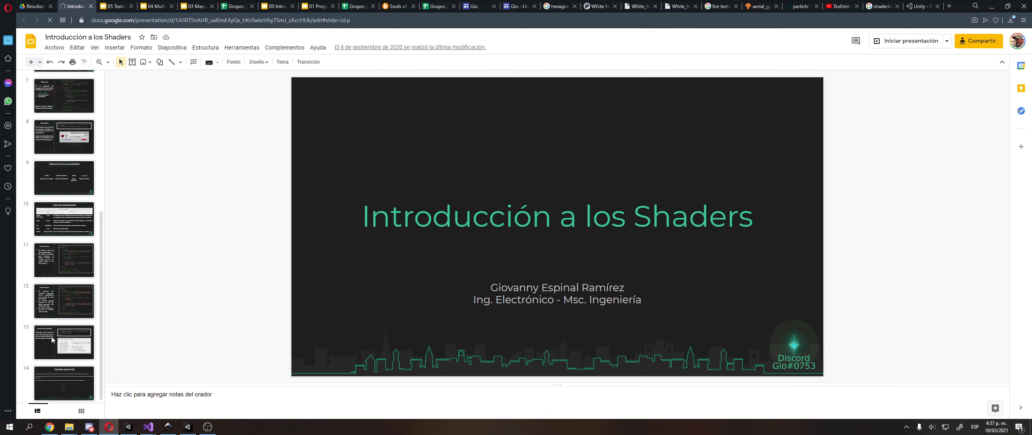
pyautogui.click(61, 346)
pyautogui.click(65, 231)
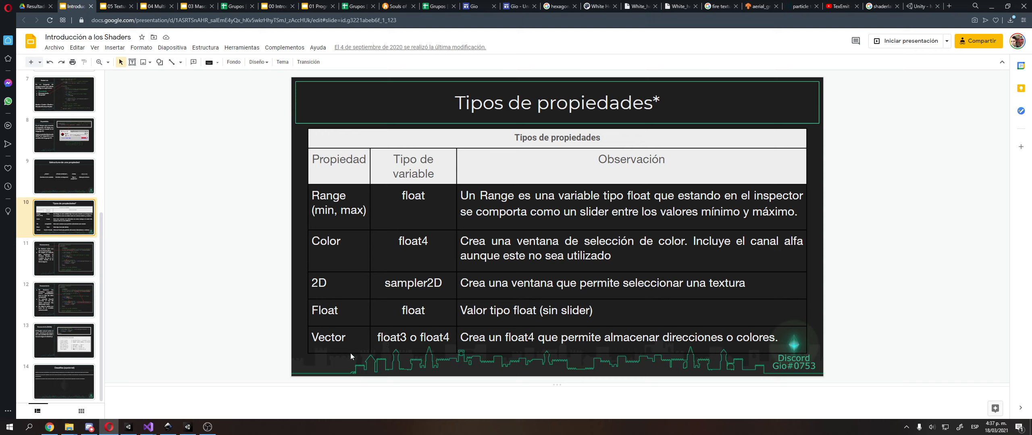
pyautogui.hotkey('alt', 'Tab')
pyautogui.hotkey('alt', 'Tab')
pyautogui.click(65, 381)
pyautogui.click(66, 339)
pyautogui.click(65, 258)
pyautogui.click(73, 183)
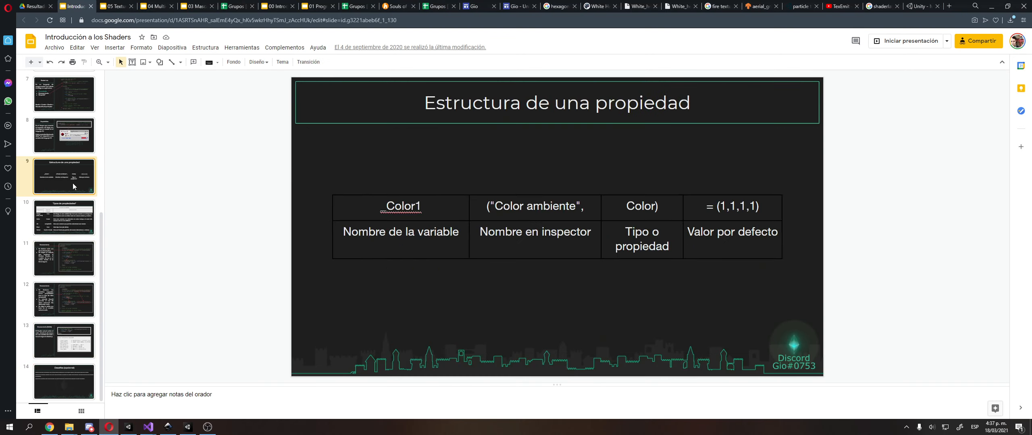
# Compare the property structure slide with the shader code in Visual Studio and give the _Speed property the inspector name "Speed"
pyautogui.hotkey('alt', 'Tab')
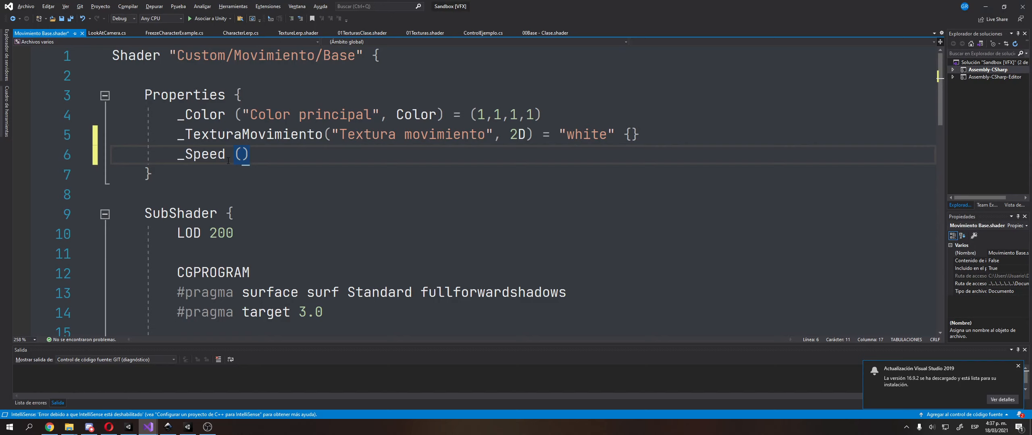
pyautogui.hotkey('alt', 'Tab')
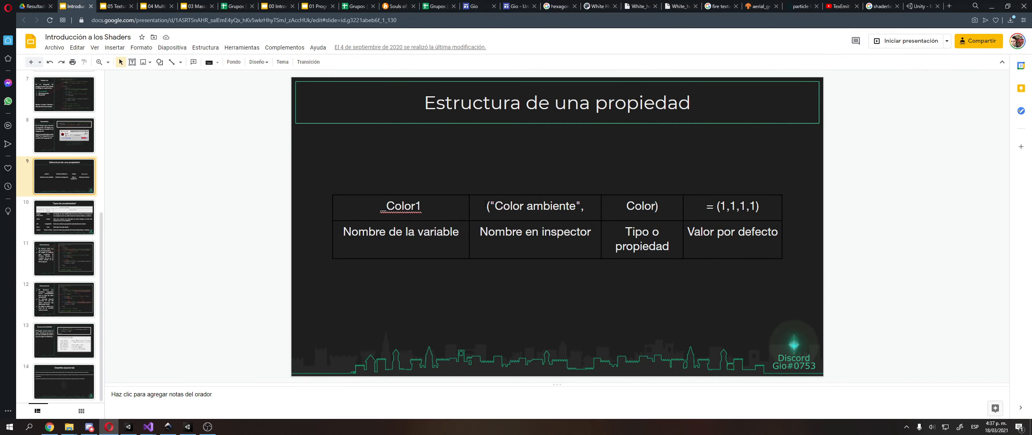
pyautogui.hotkey('alt', 'Tab')
pyautogui.hotkey('alt', 'Tab')
pyautogui.hotkey('alt', 'Tab')
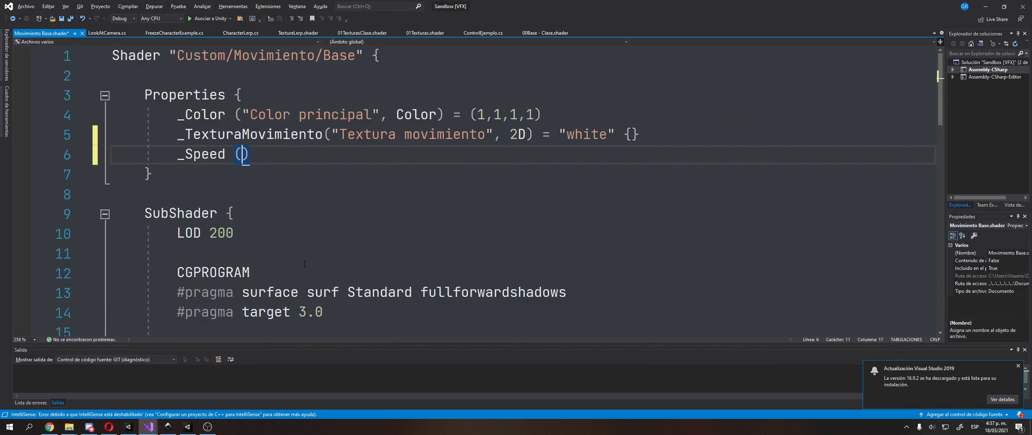
pyautogui.write('"Speed",')
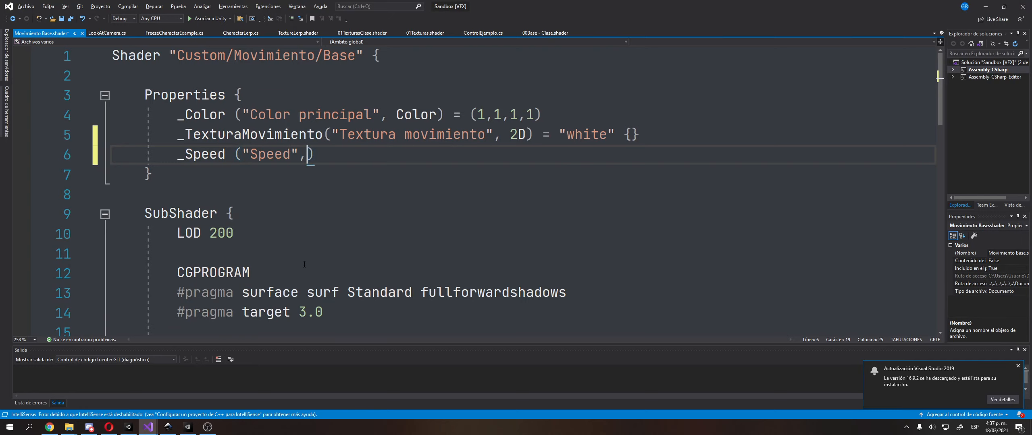
# Return to the presentation and consult the Tipos de propiedades slide for the available property types
pyautogui.hotkey('alt', 'Tab')
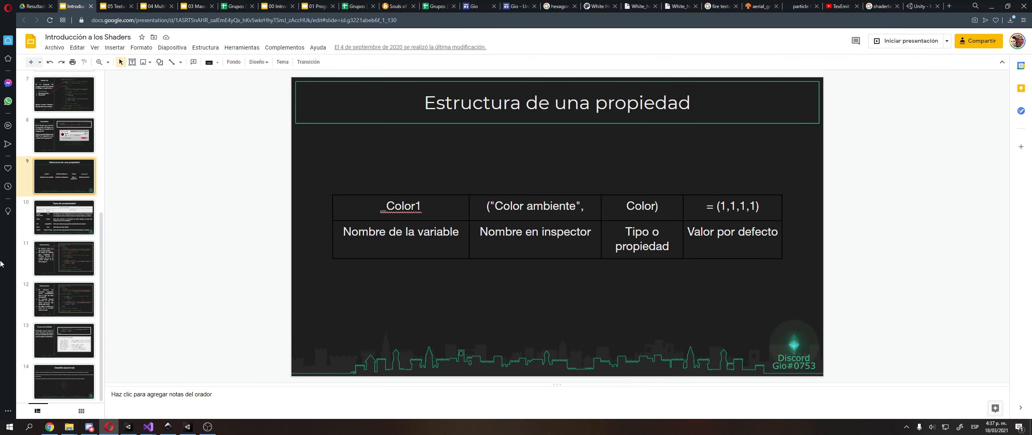
pyautogui.scroll(2, 59, 223)
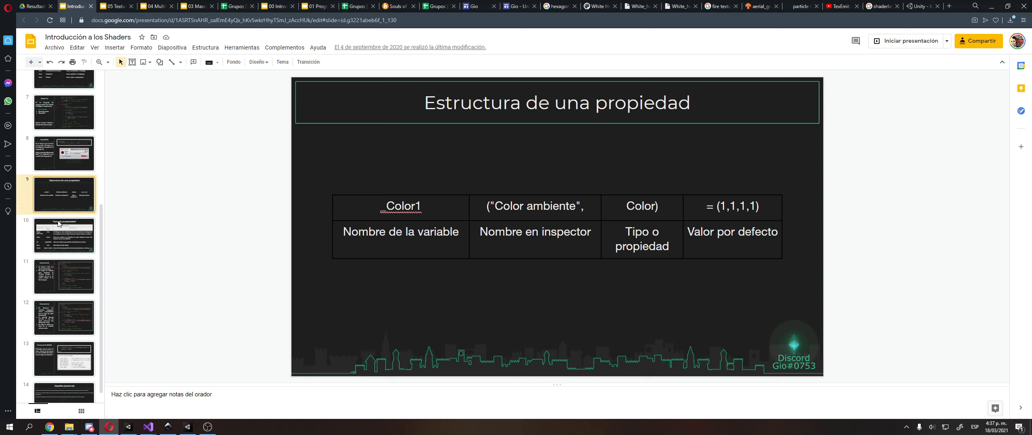
pyautogui.click(72, 268)
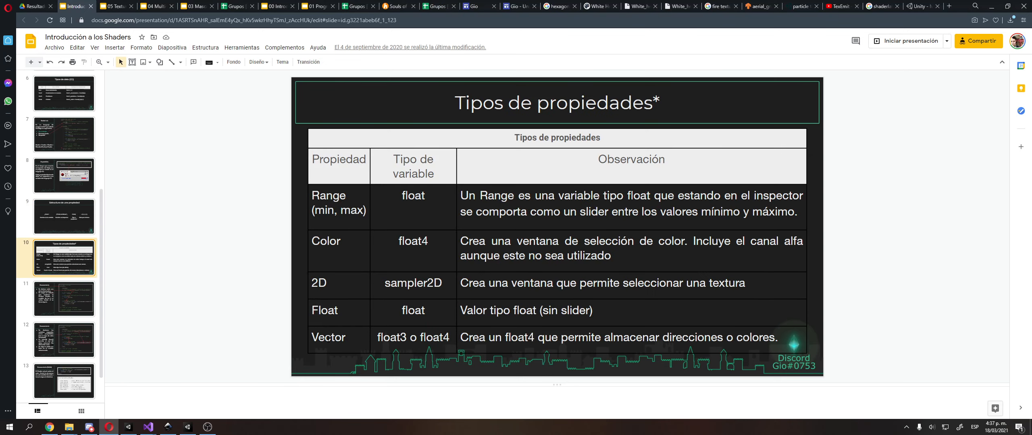
# Complete the _Speed property in Visual Studio as a Vector with default value (1,1,0,0) and save the shader
pyautogui.hotkey('alt', 'Tab')
pyautogui.write('ctor')
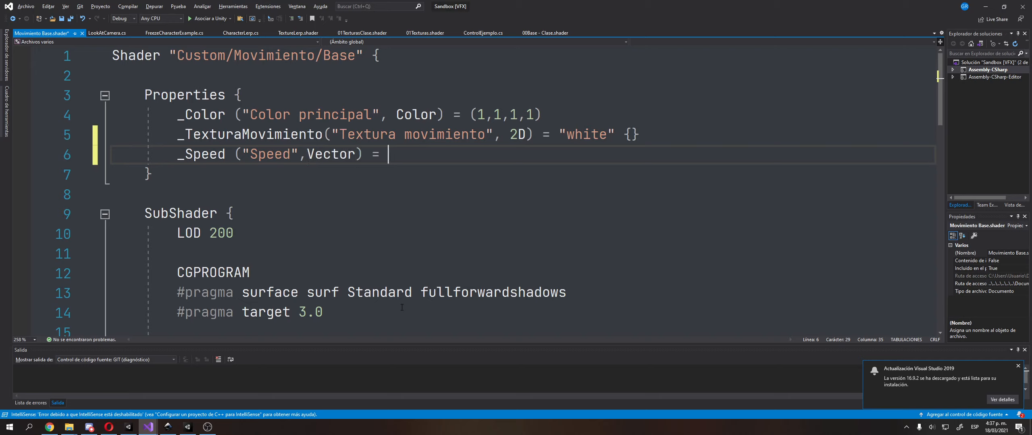
pyautogui.write('()')
pyautogui.write('1,1,1')
pyautogui.write('0,0);')
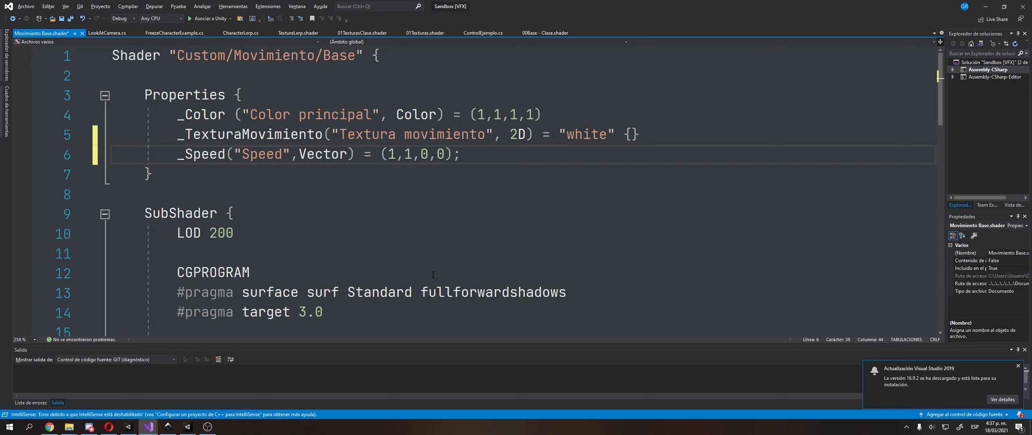
pyautogui.hotkey('ctrl', 's')
# Declare the variable float2 _Speed; below float4 _Color in the SubShader's CGPROGRAM section
pyautogui.doubleClick(195, 157)
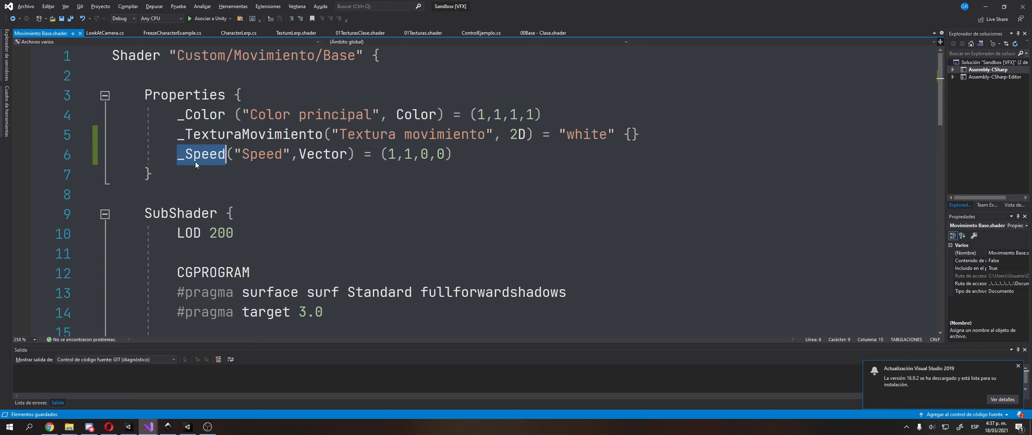
pyautogui.scroll(-3, 216, 207)
pyautogui.keyDown('ctrl'); pyautogui.scroll(-2, 217, 207); pyautogui.keyUp('ctrl')
pyautogui.scroll(-2, 216, 207)
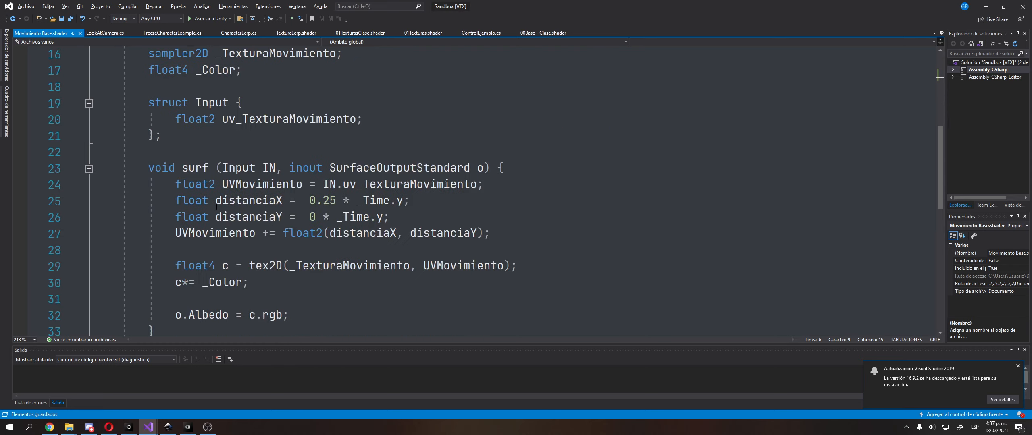
pyautogui.scroll(4, 242, 242)
pyautogui.click(266, 275)
pyautogui.press('Return')
pyautogui.press('Up')
pyautogui.write('flo')
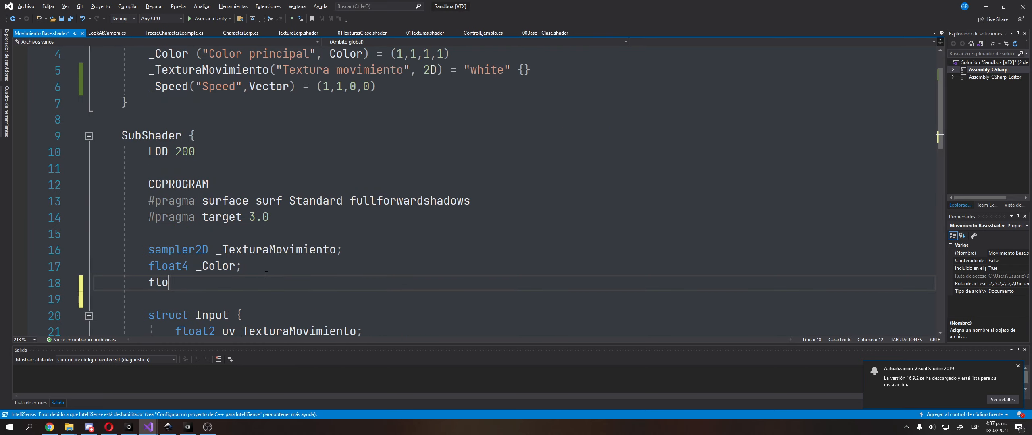
pyautogui.write('at2')
pyautogui.scroll(1, 215, 296)
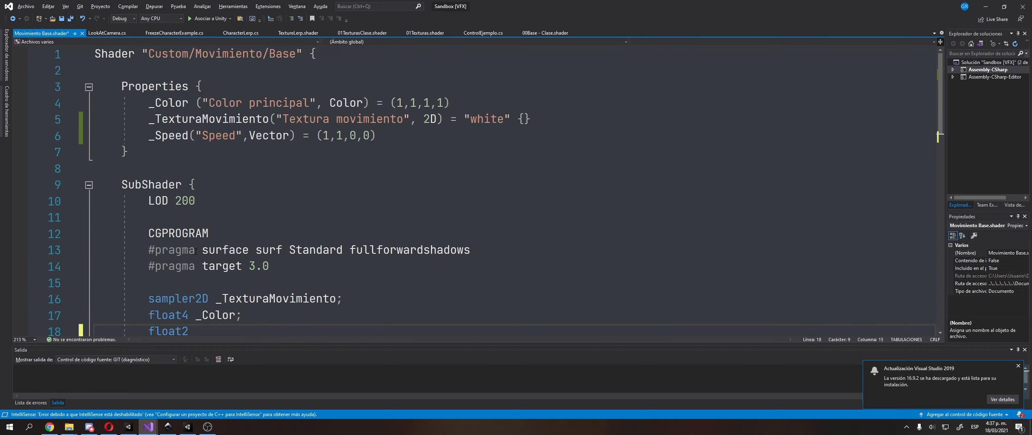
pyautogui.doubleClick(171, 136)
pyautogui.scroll(-2, 425, 186)
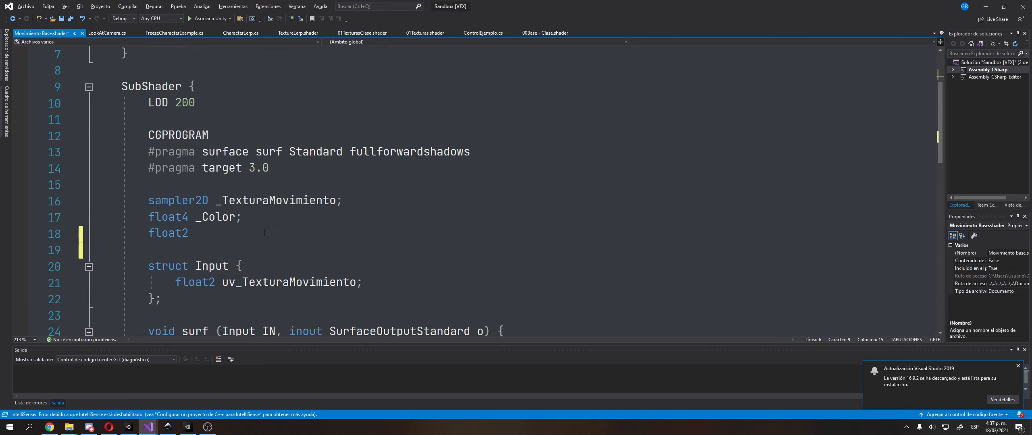
pyautogui.click(265, 237)
pyautogui.write('_Speed;')
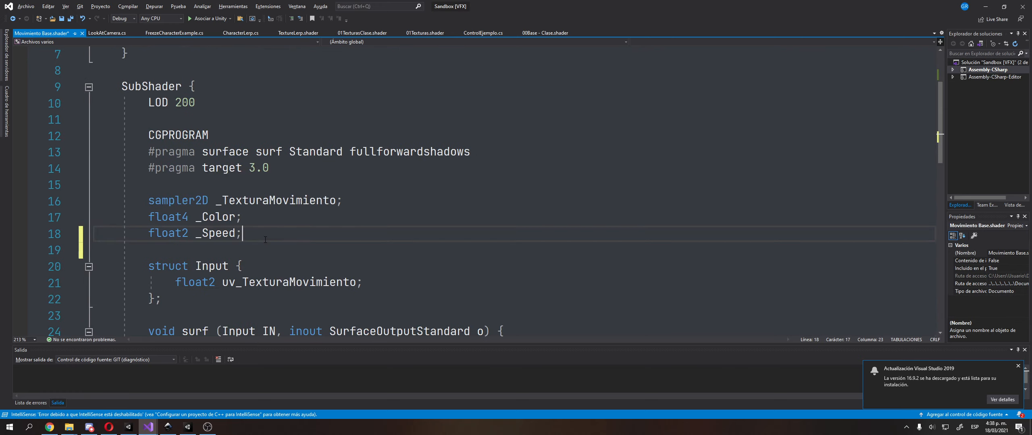
# Replace the 0.25 factor in the surf function's distanciaX calculation with _Speed.x
pyautogui.doubleClick(233, 239)
pyautogui.hotkey('ctrl', 'c')
pyautogui.scroll(-3, 271, 271)
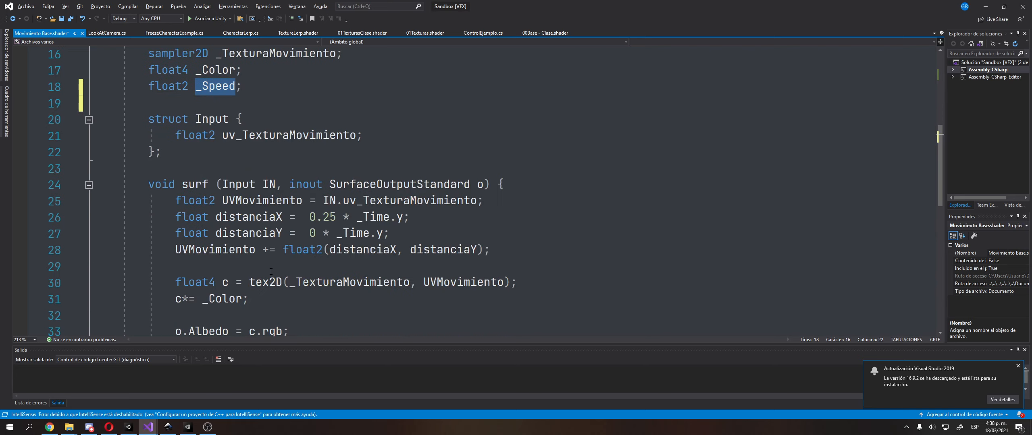
pyautogui.moveTo(303, 218); pyautogui.dragTo(337, 217)
pyautogui.hotkey('ctrl', 'v')
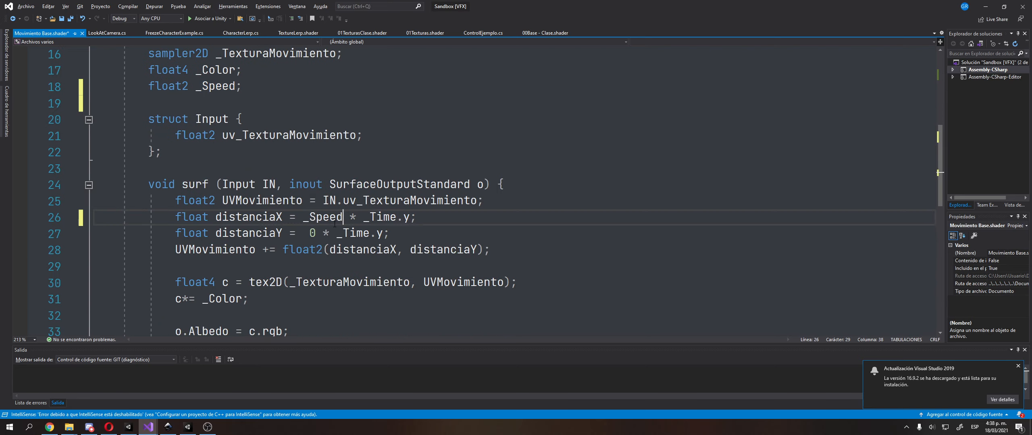
pyautogui.write('.x')
# Replace the 0 factor in the distanciaY calculation with _Speed.y and save the shader
pyautogui.press('Down')
pyautogui.press('Left')
pyautogui.press('Left')
pyautogui.press('Left')
pyautogui.hotkey('shift', 'Left')
pyautogui.hotkey('shift', 'Left')
pyautogui.hotkey('ctrl', 'v')
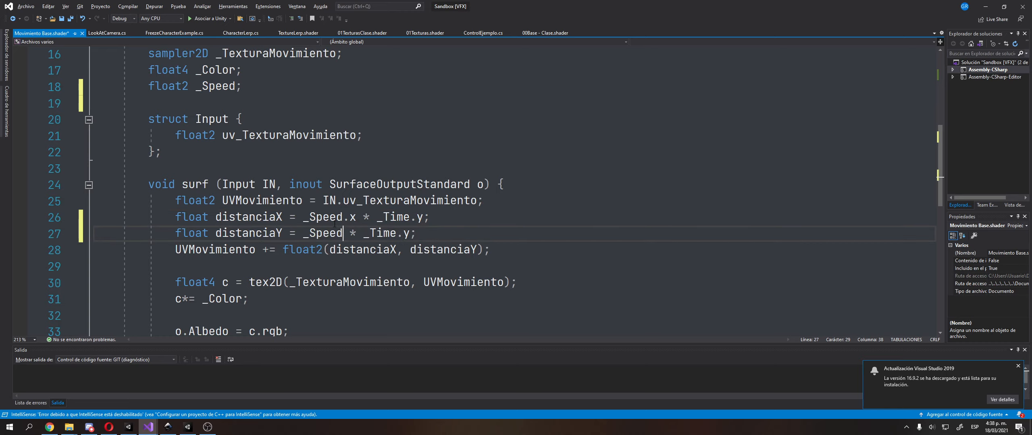
pyautogui.write('.y')
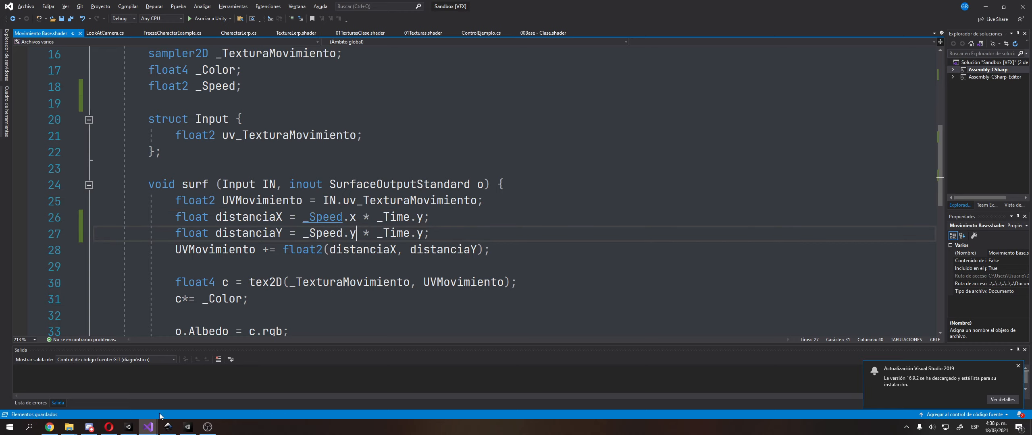
# Switch to Unity, select Icosphere (2), and set its material's Speed to X 0.1 and Y 0.05
pyautogui.hotkey('alt', 'Tab')
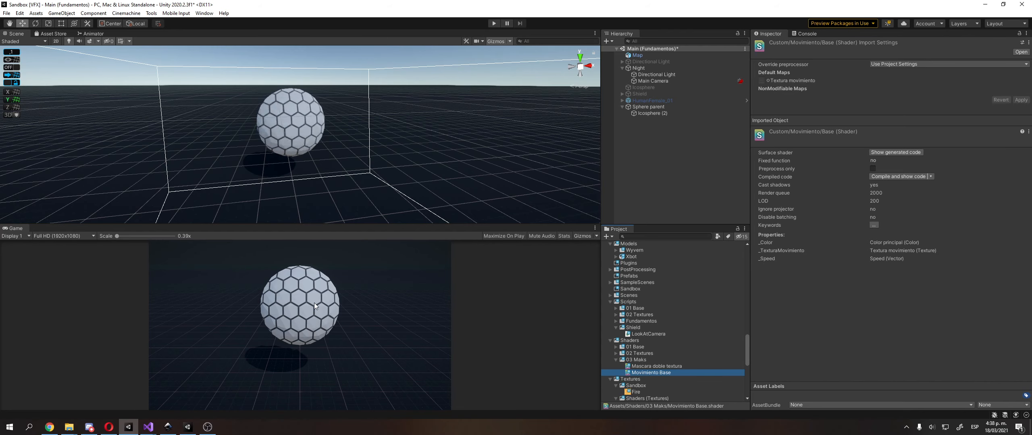
pyautogui.click(676, 113)
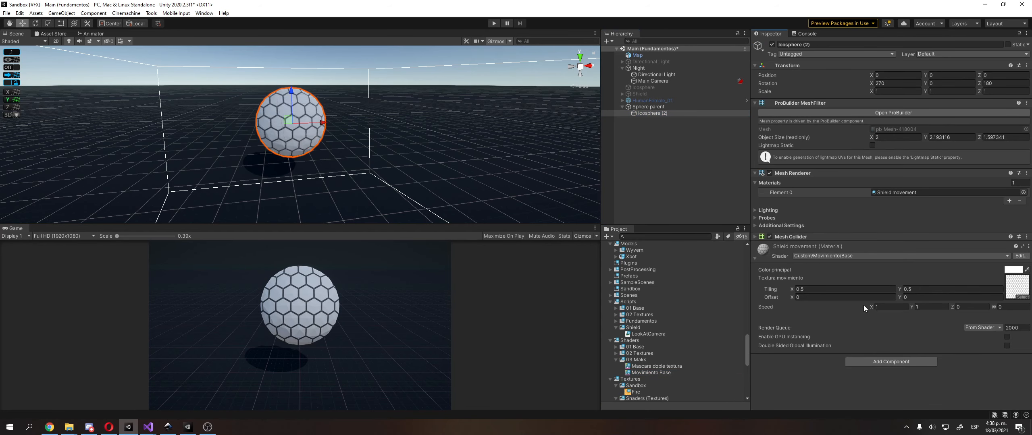
pyautogui.click(883, 307)
pyautogui.write('0.1')
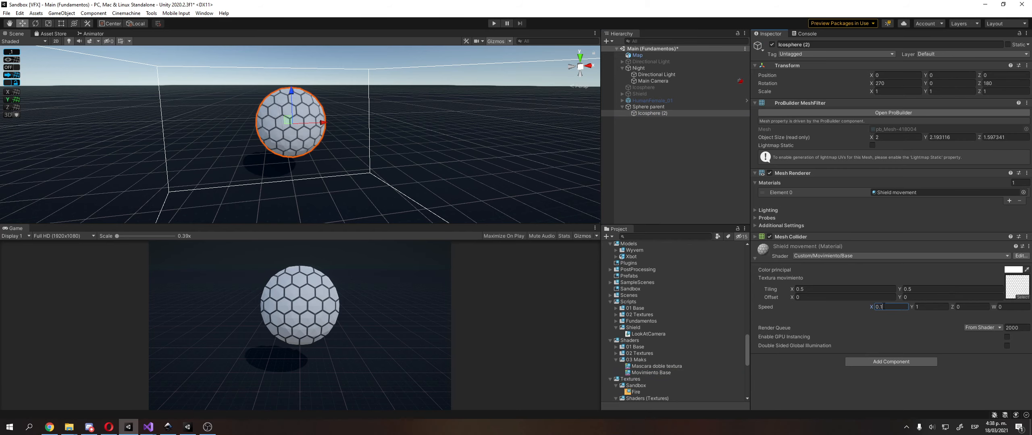
pyautogui.press('Tab')
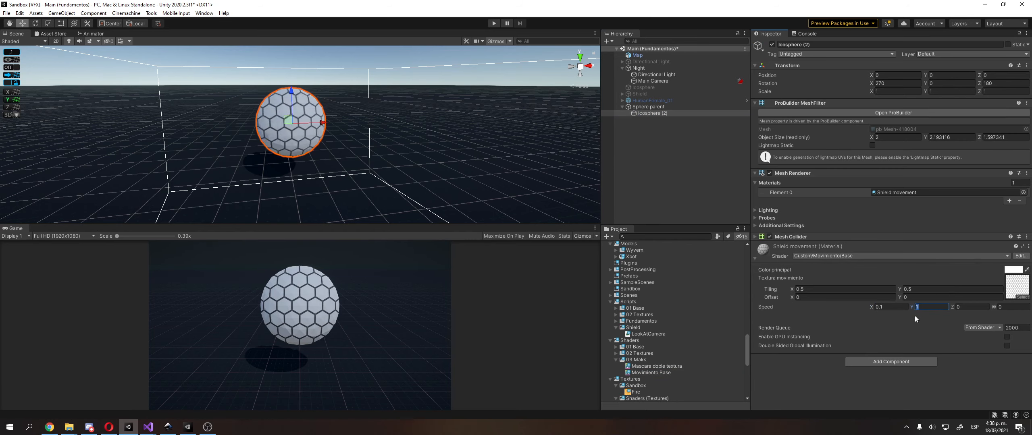
pyautogui.write('0.05')
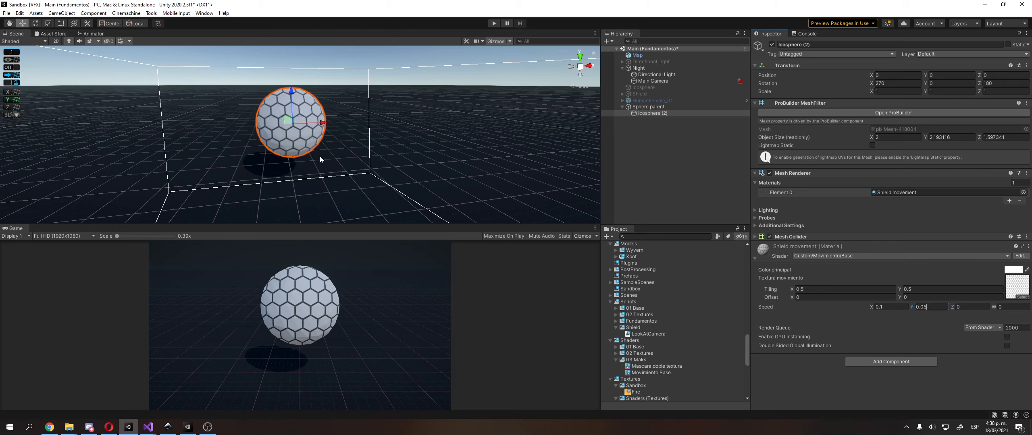
# Set the Shield movement material's Speed to X 0 and Y -0.05 and check the motion on the sphere
pyautogui.scroll(1, 317, 154)
pyautogui.moveTo(318, 153); pyautogui.dragTo(325, 157, button='middle')
pyautogui.scroll(3, 325, 158)
pyautogui.keyDown('alt'); pyautogui.moveTo(325, 160); pyautogui.dragTo(334, 159); pyautogui.keyUp('alt')
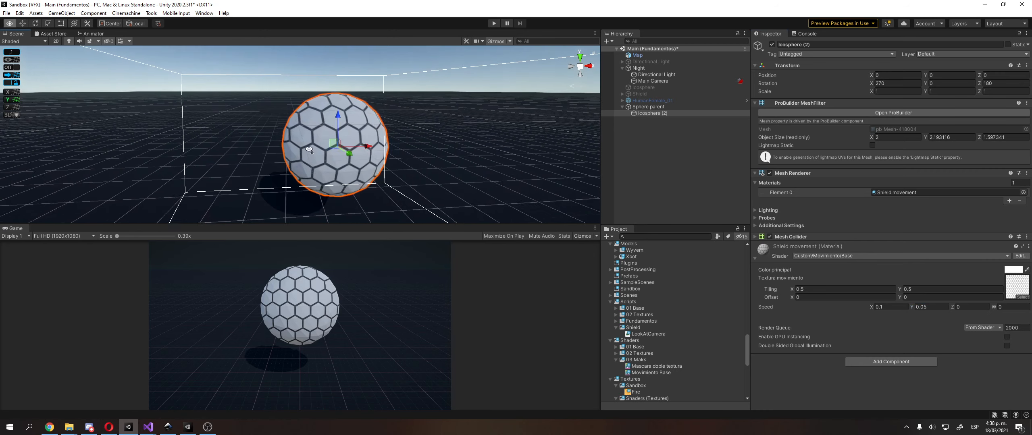
pyautogui.moveTo(332, 162); pyautogui.dragTo(307, 141, button='middle')
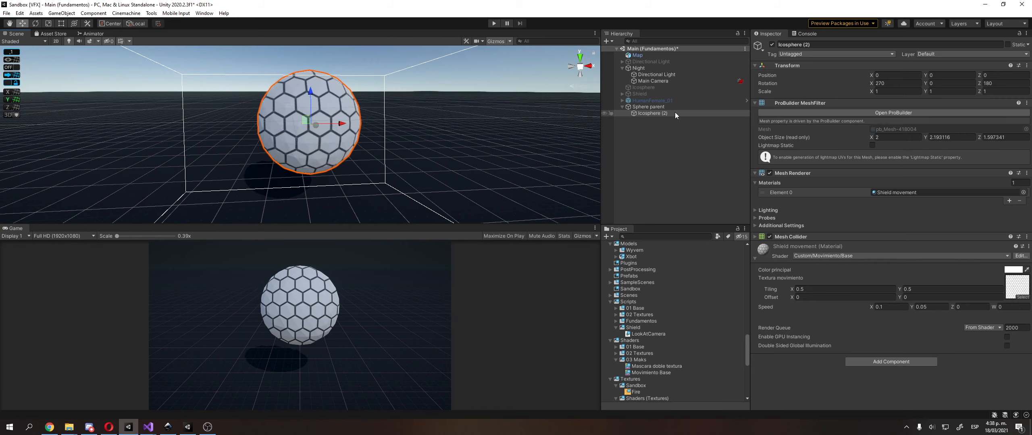
pyautogui.click(905, 307)
pyautogui.write('0')
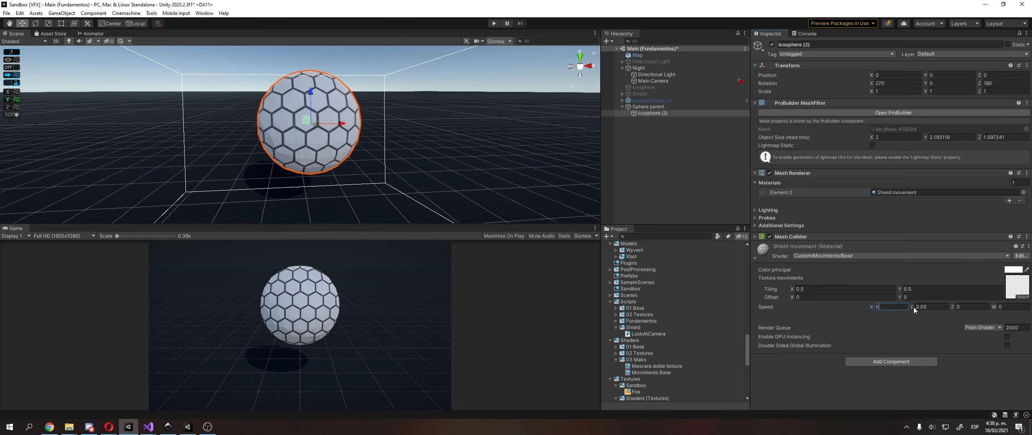
pyautogui.click(935, 308)
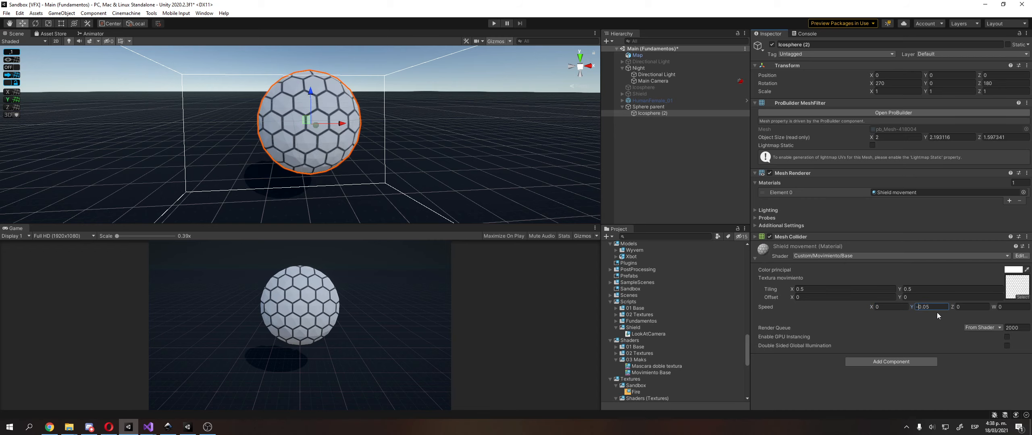
pyautogui.press('Home')
pyautogui.write('-')
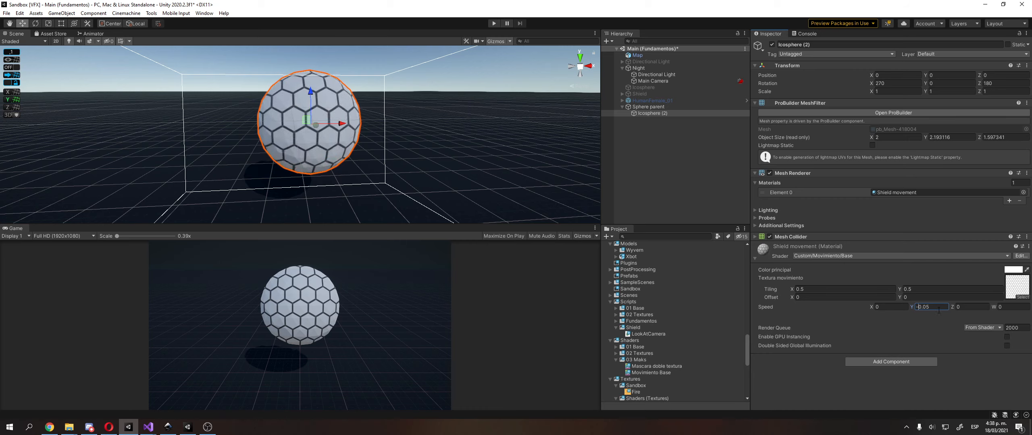
pyautogui.click(892, 308)
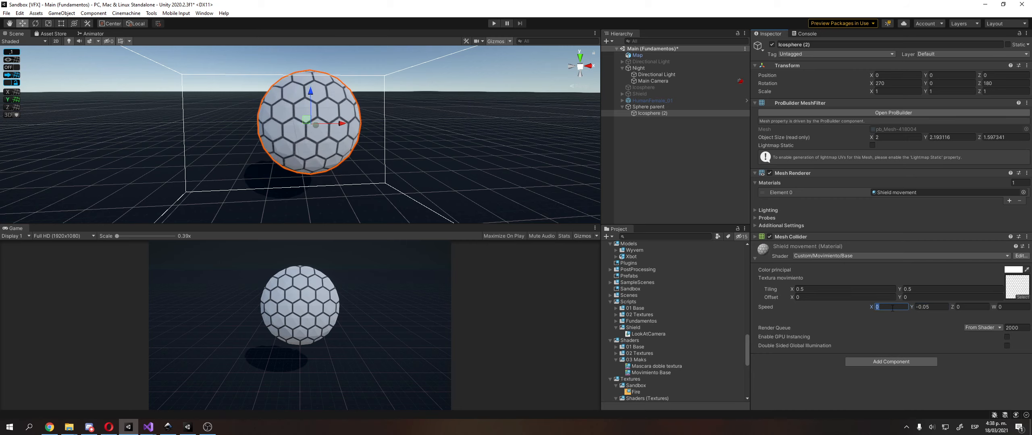
pyautogui.keyDown('alt'); pyautogui.moveTo(317, 175); pyautogui.dragTo(302, 172); pyautogui.keyUp('alt')
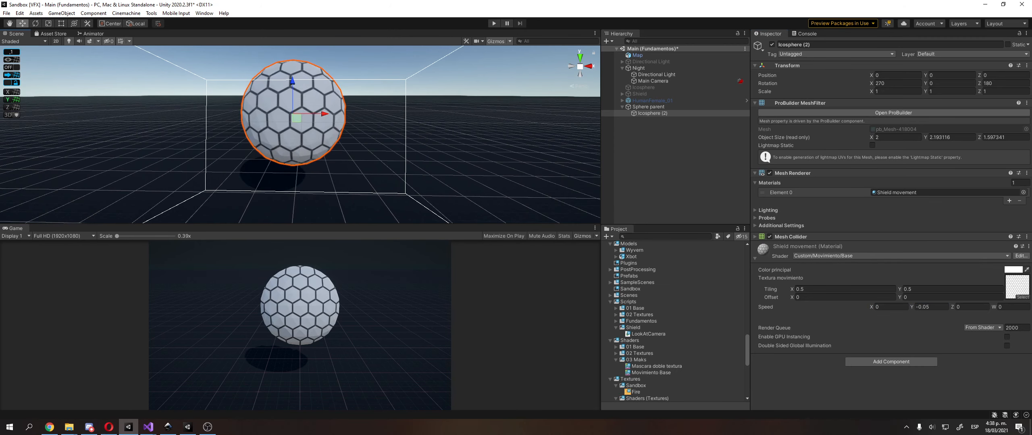
# Try a teal Color principal on the Shield movement material and restore the original white
pyautogui.click(1013, 269)
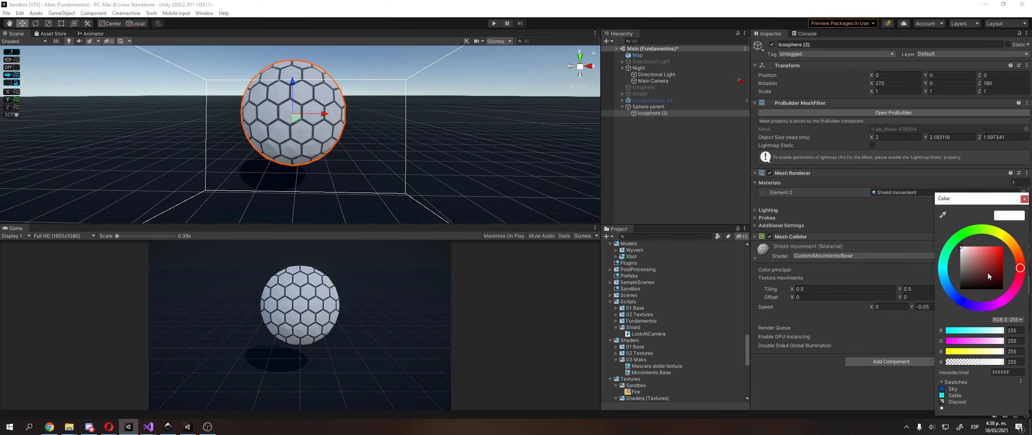
pyautogui.click(944, 260)
pyautogui.moveTo(987, 277); pyautogui.dragTo(1002, 249)
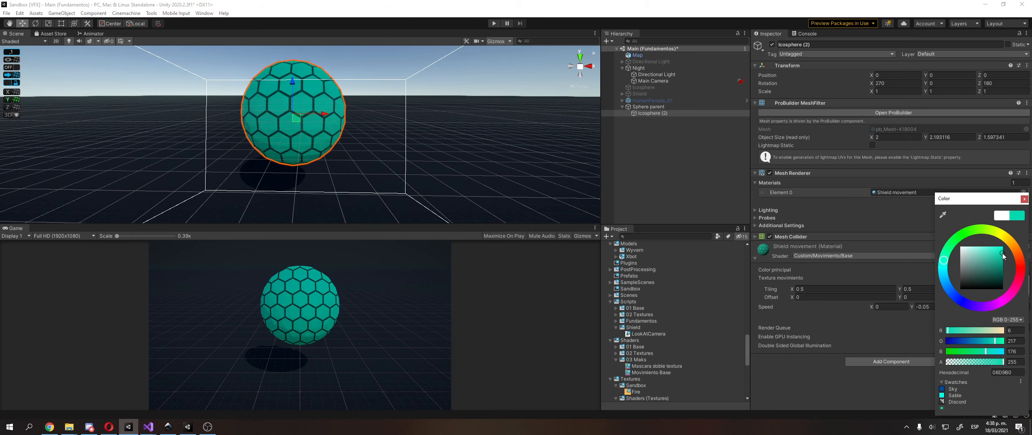
pyautogui.moveTo(965, 296)
pyautogui.mouseDown()
pyautogui.moveTo(996, 305)
pyautogui.moveTo(1010, 296)
pyautogui.moveTo(956, 300)
pyautogui.moveTo(942, 271)
pyautogui.mouseUp()
pyautogui.click(1002, 215)
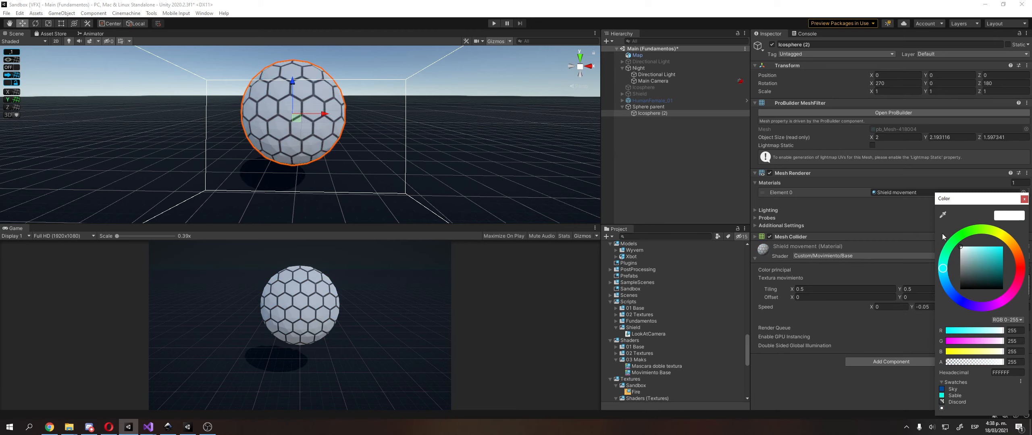
pyautogui.click(1025, 199)
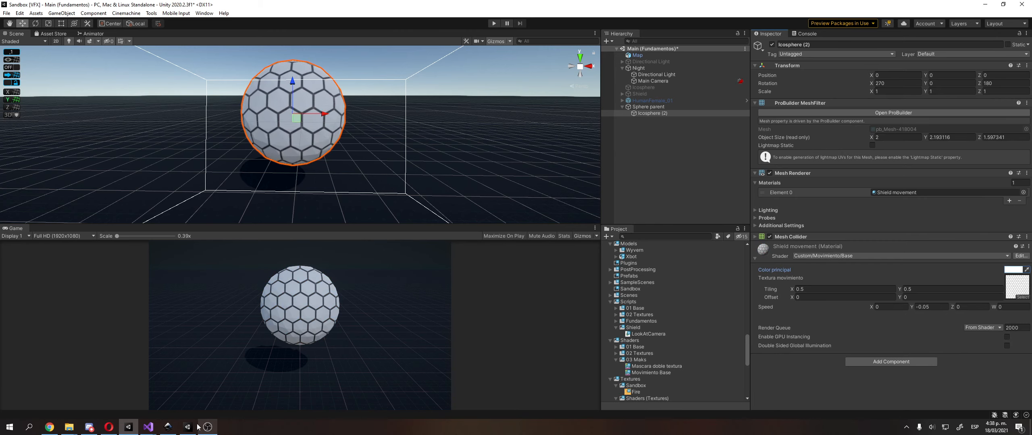
# Switch to Visual Studio and review how _Speed is declared and used in the Movimiento Base shader's surf function
pyautogui.moveTo(147, 427)
pyautogui.moveTo(174, 395)
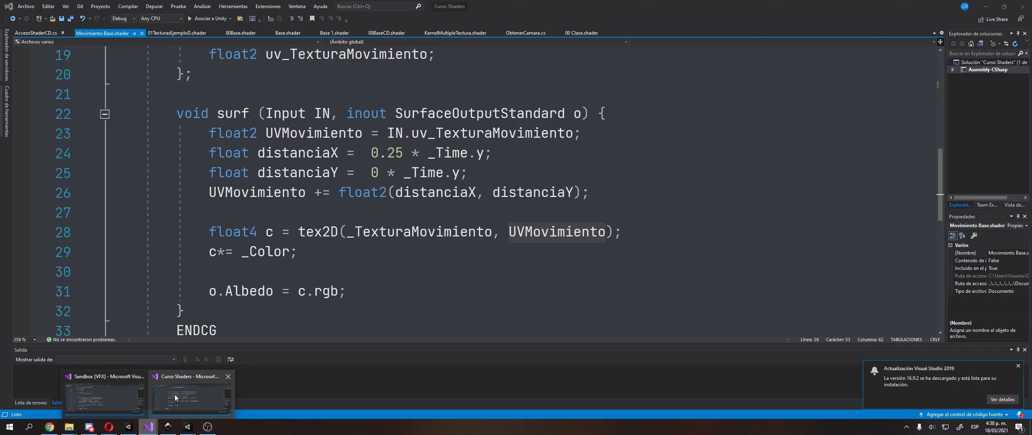
pyautogui.click(105, 396)
pyautogui.click(353, 269)
pyautogui.scroll(5, 297, 197)
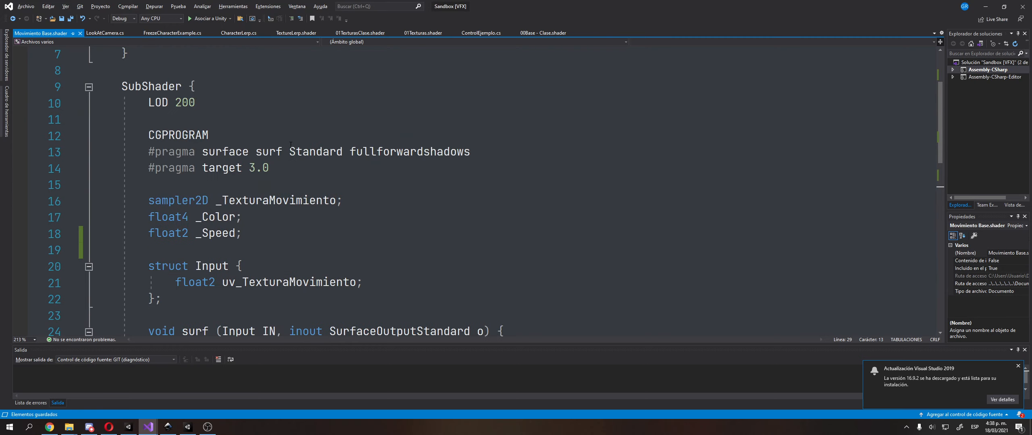
pyautogui.scroll(-6, 263, 141)
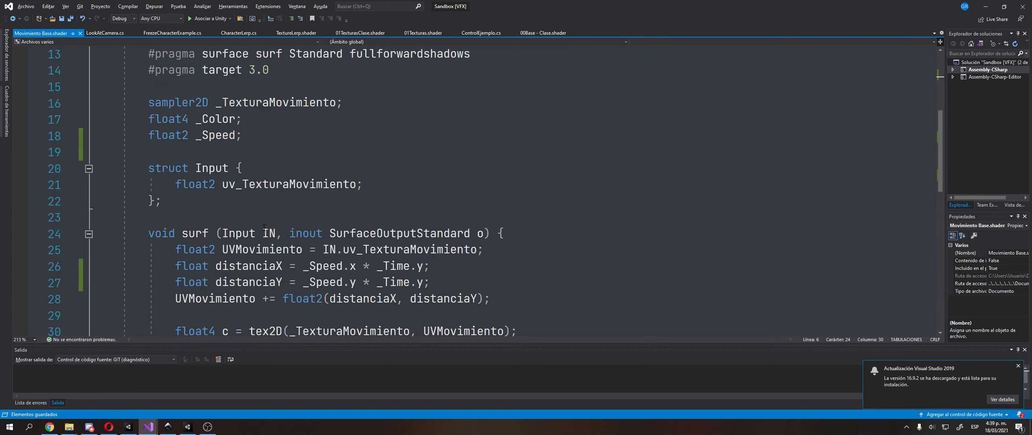
pyautogui.doubleClick(343, 169)
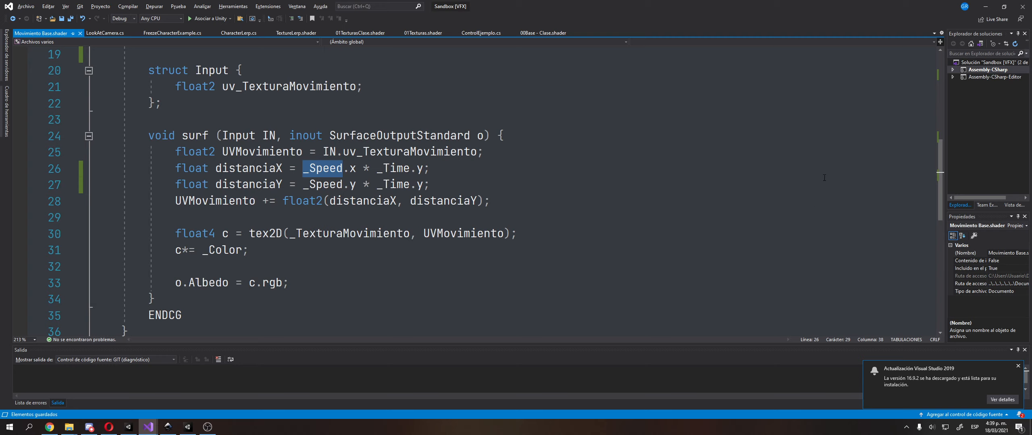
# Back in Unity, set the White_hexagonal_tiles_01_1K_AO texture's Wrap Mode to Clamp and apply the import settings
pyautogui.hotkey('alt', 'Tab')
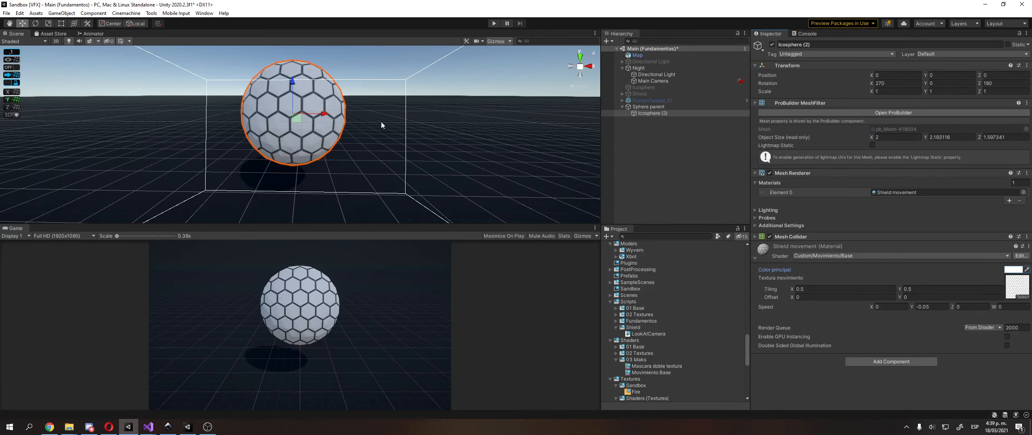
pyautogui.click(507, 27)
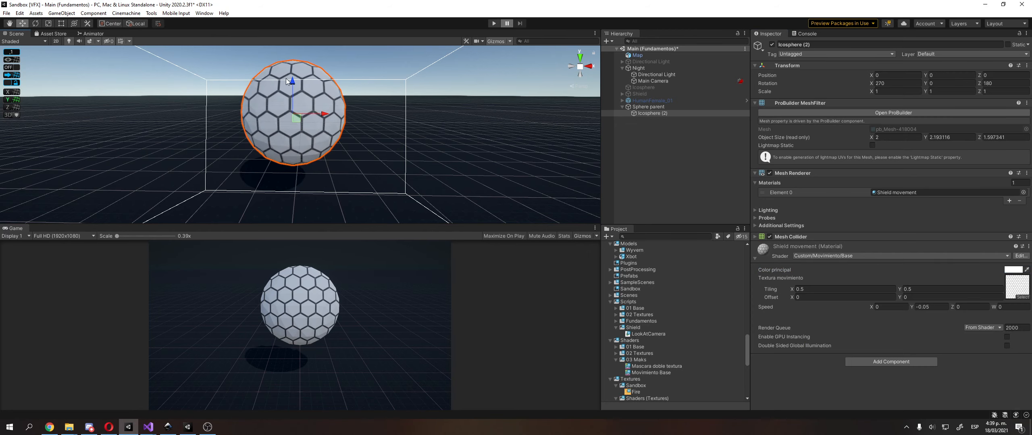
pyautogui.scroll(-5, 686, 355)
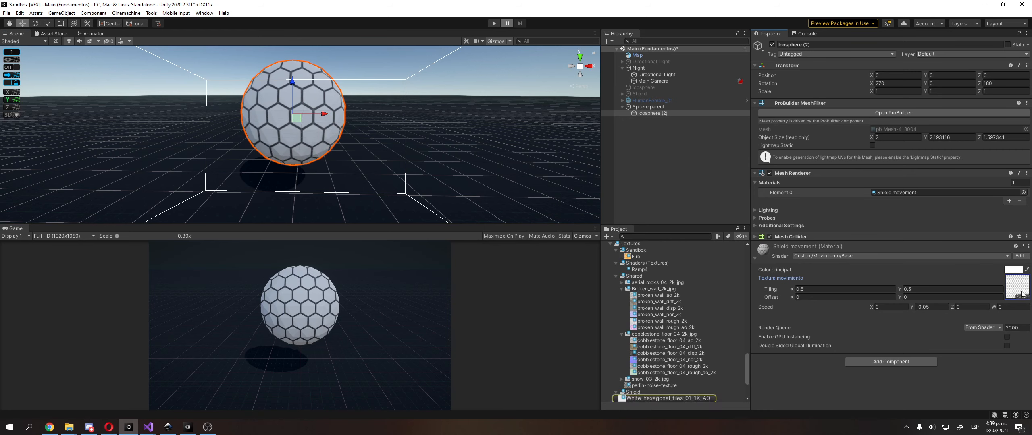
pyautogui.click(702, 399)
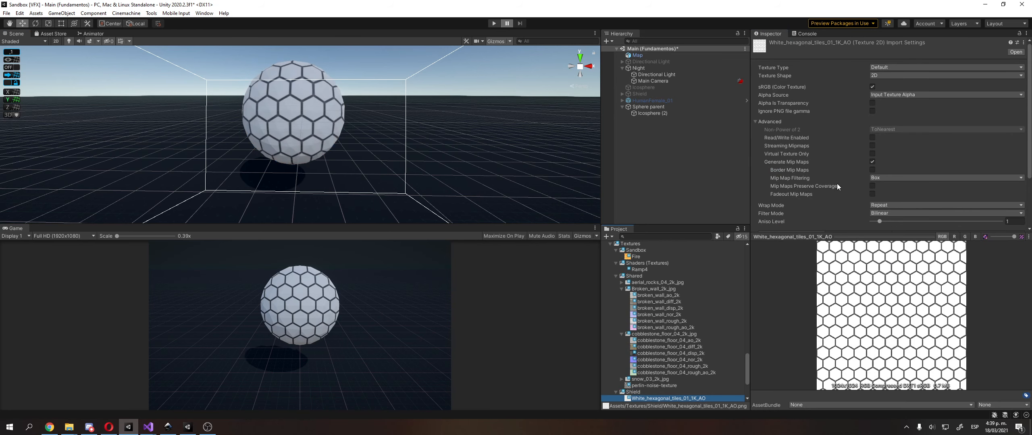
pyautogui.scroll(-3, 837, 183)
pyautogui.click(905, 140)
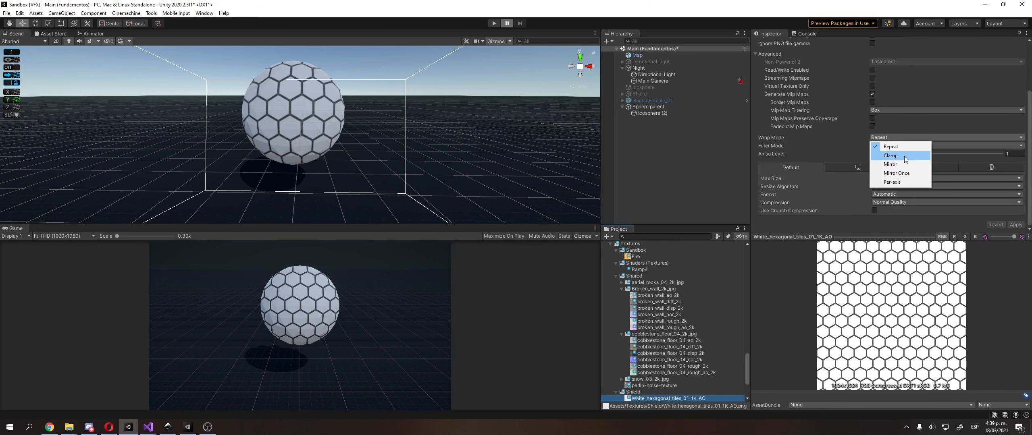
pyautogui.click(905, 156)
pyautogui.click(301, 151)
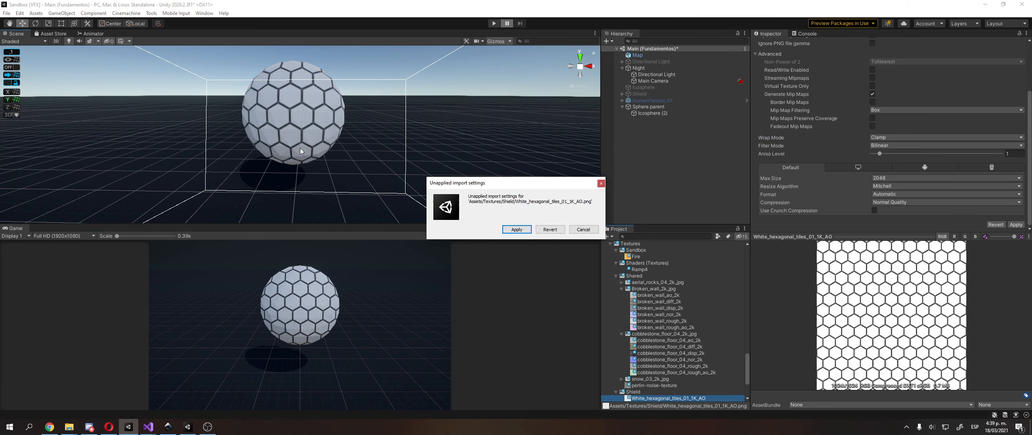
pyautogui.click(521, 229)
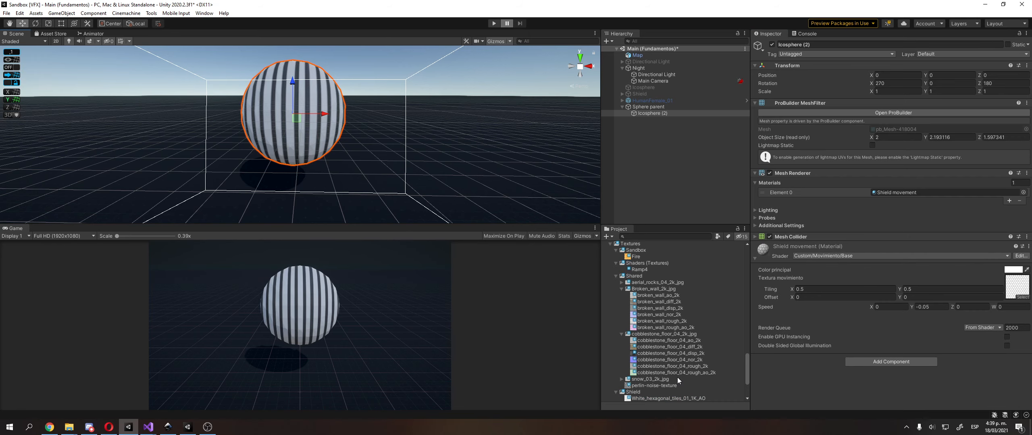
# Set the White_hexagonal_tiles_01_1K_AO texture's Wrap Mode to Repeat, apply it, and reselect the sphere
pyautogui.click(676, 398)
pyautogui.click(887, 204)
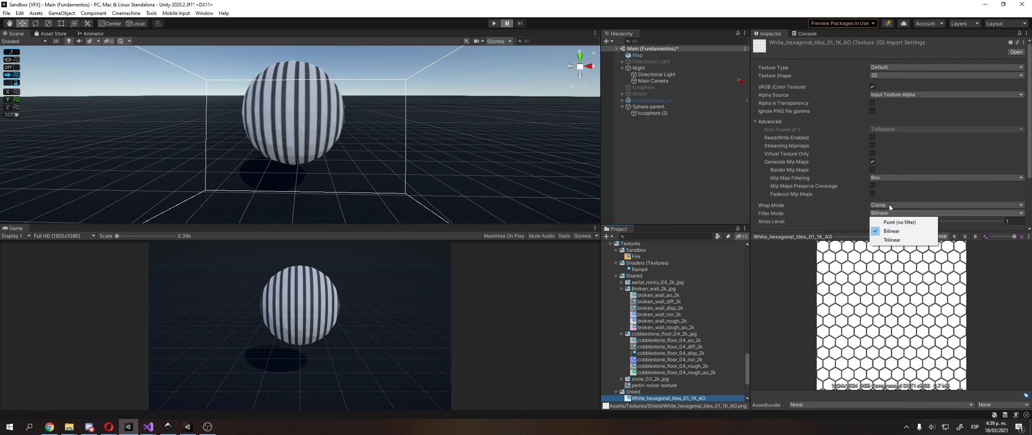
pyautogui.click(879, 213)
pyautogui.scroll(-3, 851, 163)
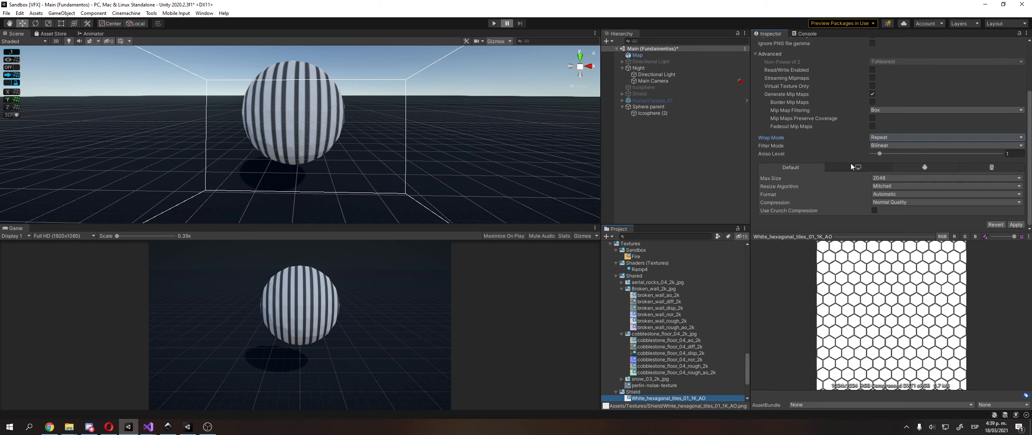
pyautogui.click(1016, 225)
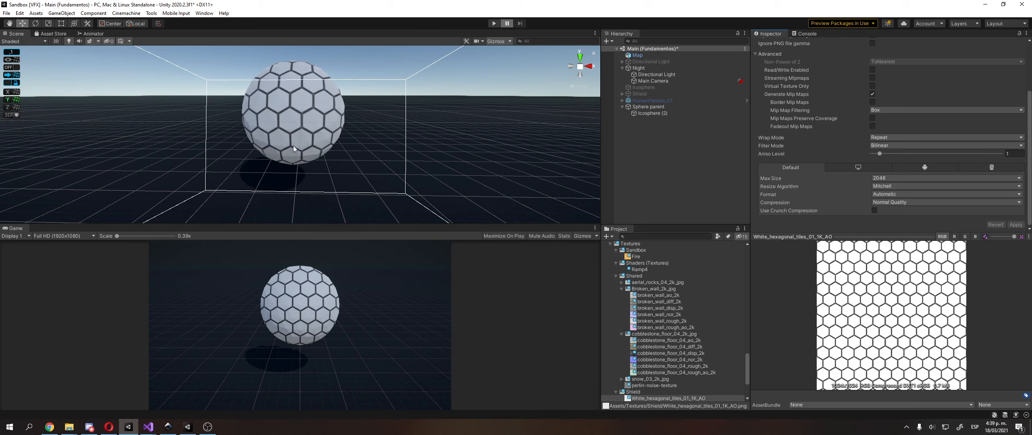
pyautogui.click(300, 124)
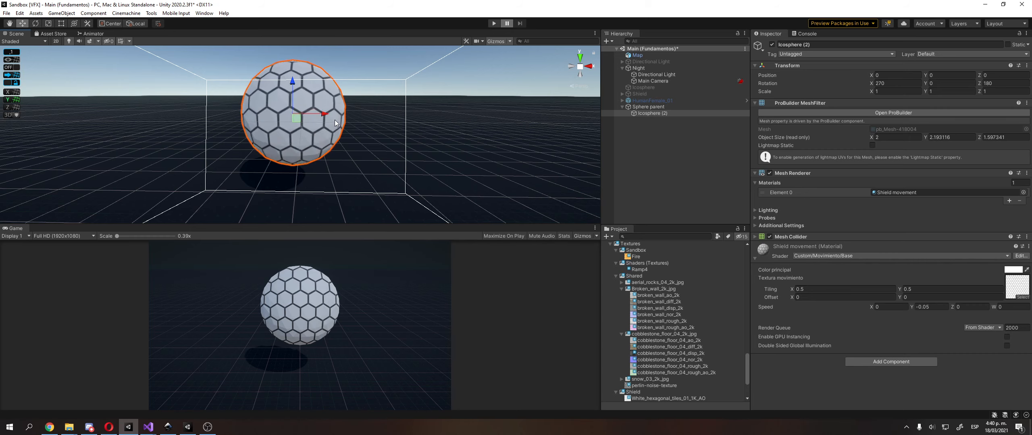
pyautogui.moveTo(148, 427)
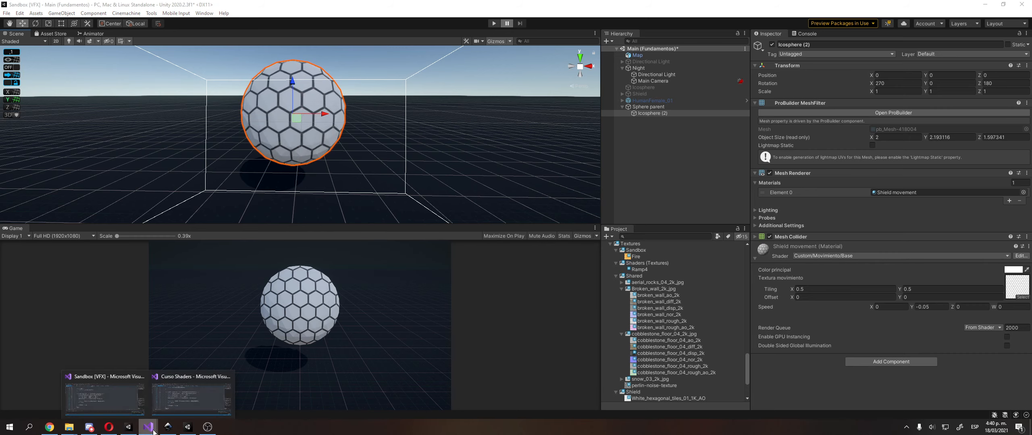
pyautogui.click(138, 410)
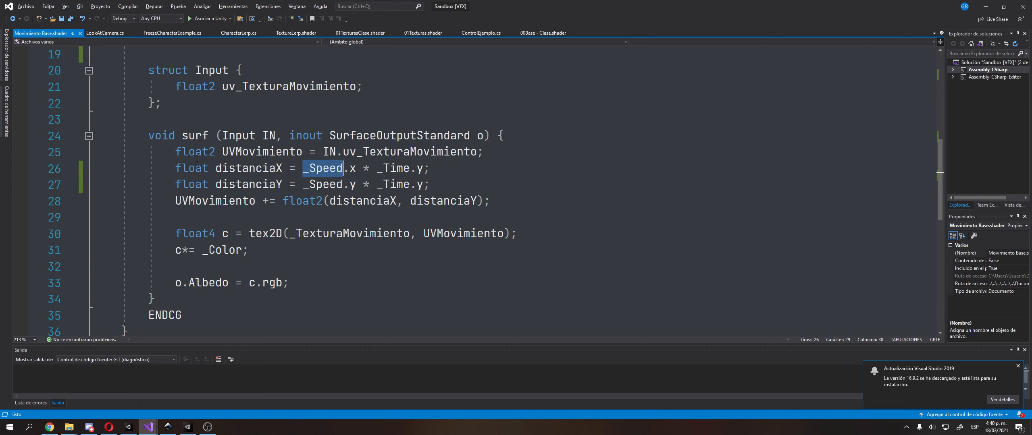
pyautogui.click(130, 421)
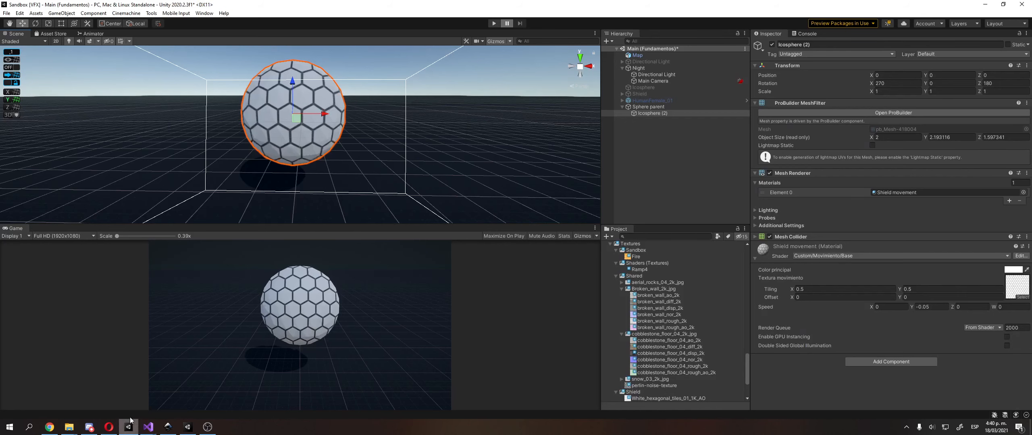
# Duplicate the Movimiento Base shader in the 03 Maks folder and name the copy Wave movement
pyautogui.scroll(-3, 668, 332)
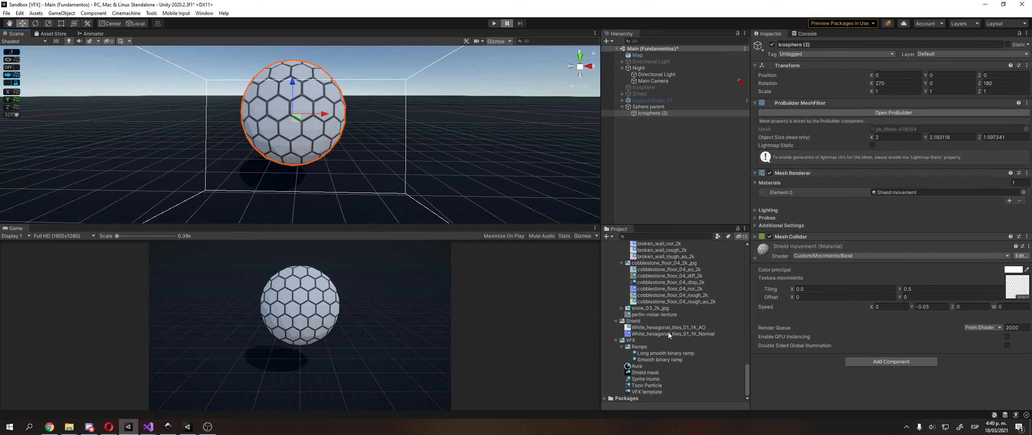
pyautogui.scroll(5, 670, 333)
pyautogui.click(657, 288)
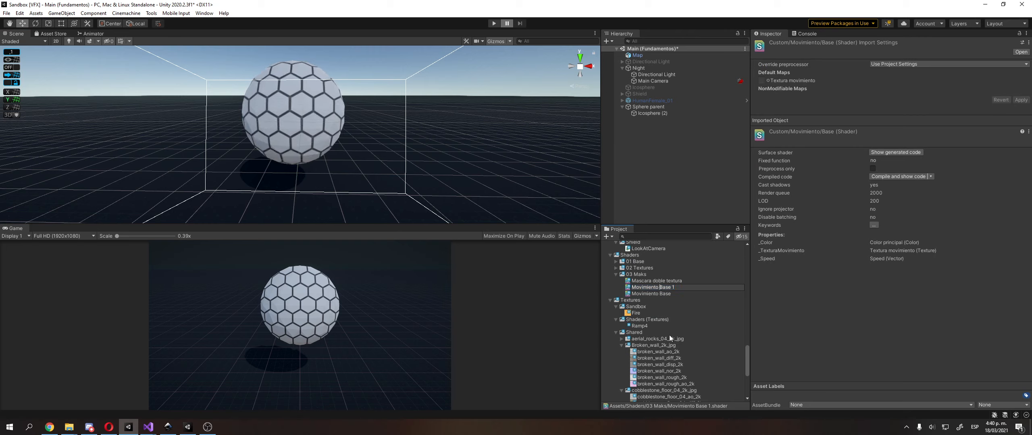
pyautogui.write('Wa')
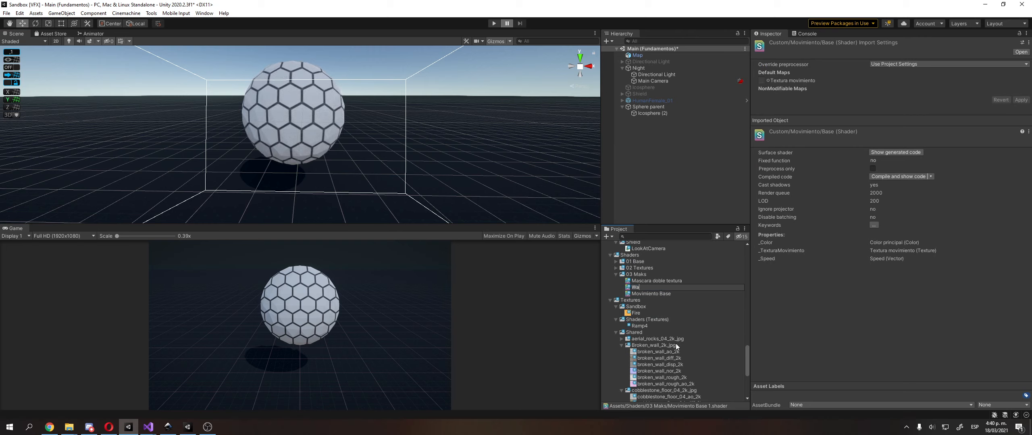
pyautogui.write('ve movement')
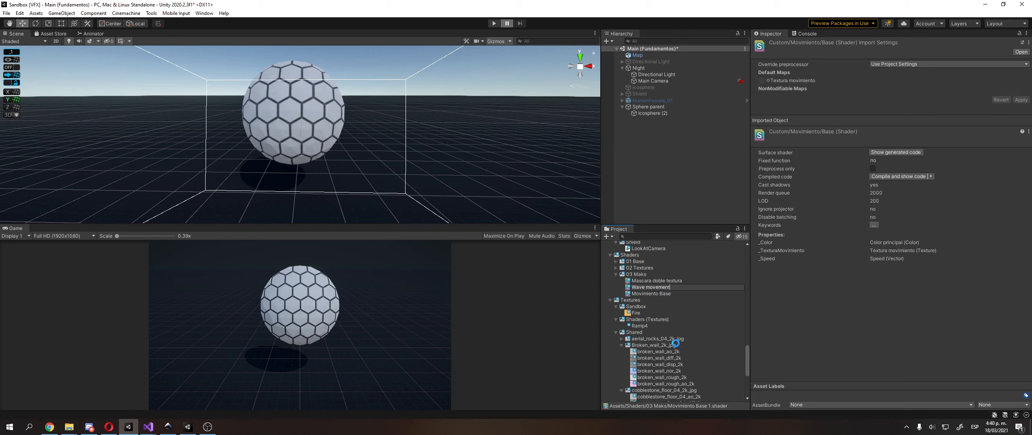
pyautogui.press('Return')
# Open the Wave movement shader in Visual Studio, set its shader path to "Custom/Movimiento/Wave movement", and save the file
pyautogui.doubleClick(644, 295)
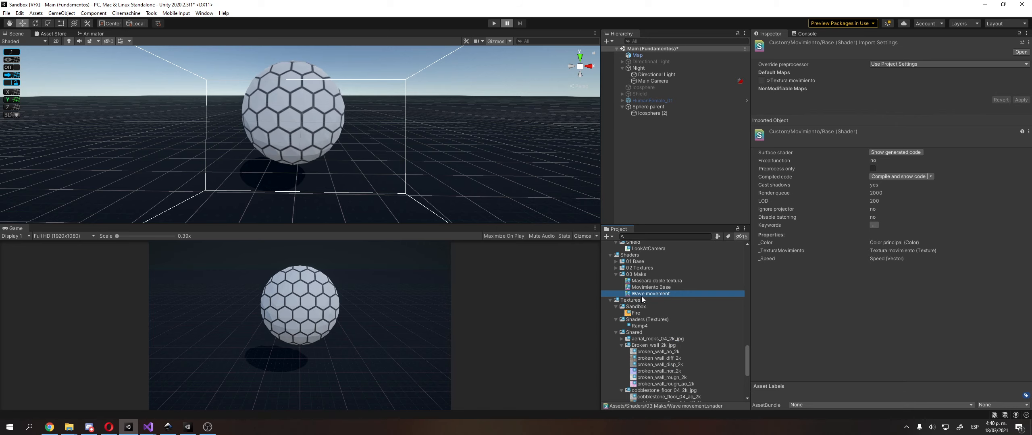
pyautogui.doubleClick(276, 54)
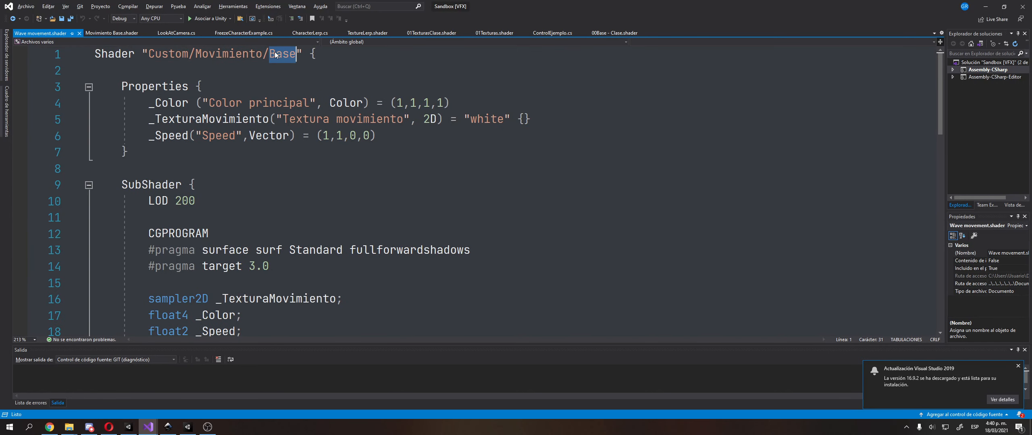
pyautogui.write('Wav')
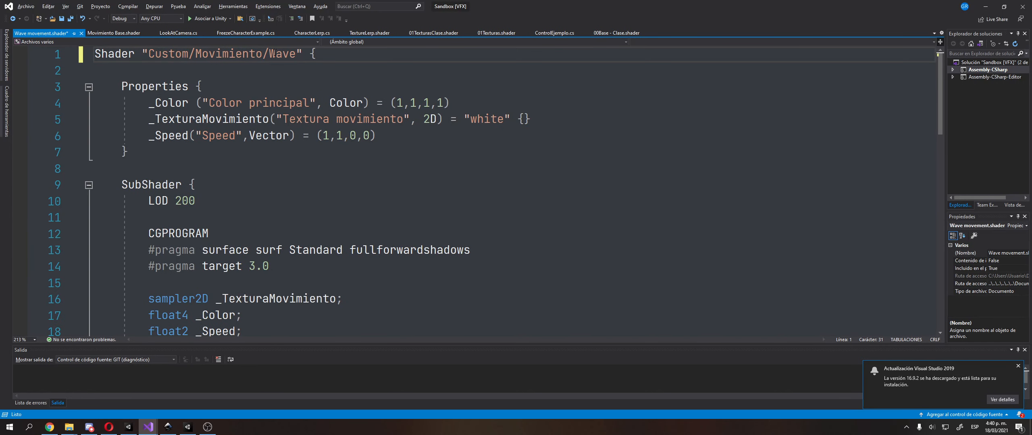
pyautogui.write('e Movement')
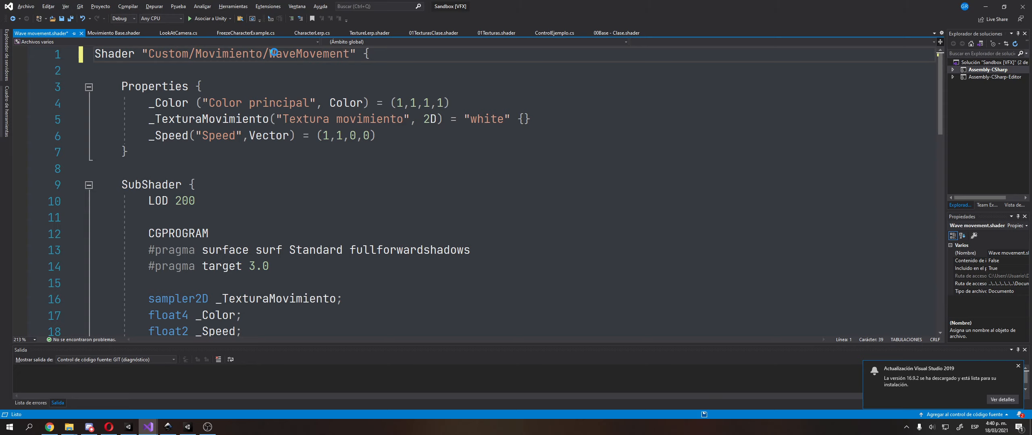
pyautogui.hotkey('ctrl', 's')
pyautogui.click(295, 54)
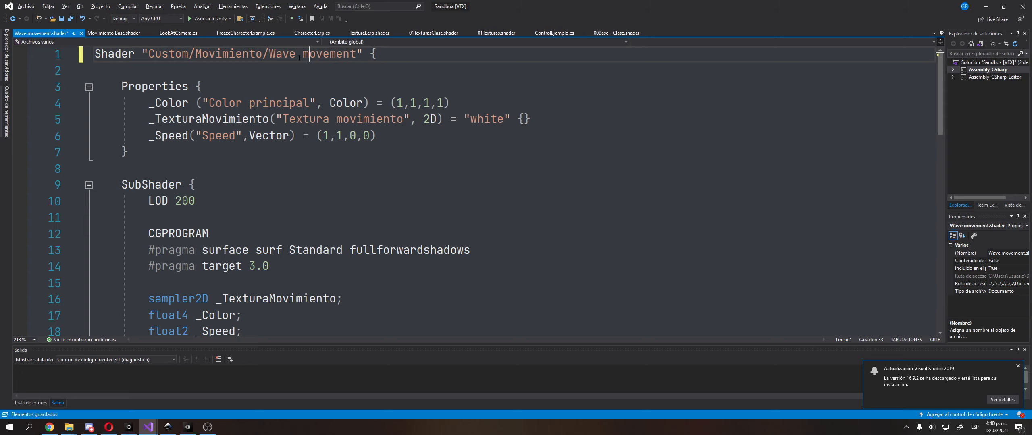
pyautogui.hotkey('ctrl', 's')
# Review the _Speed property's declaration and its use in the Wave movement shader's distance calculations
pyautogui.scroll(-7, 293, 226)
pyautogui.scroll(2, 292, 226)
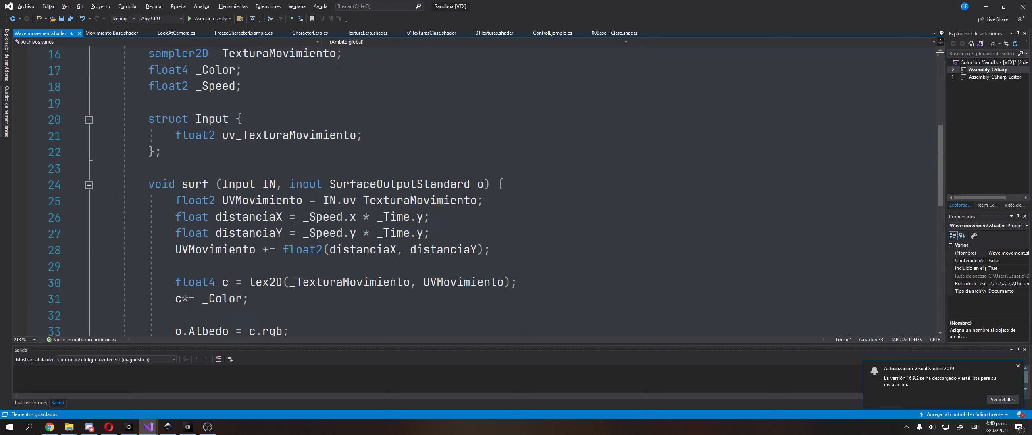
pyautogui.click(321, 218)
pyautogui.scroll(4, 266, 148)
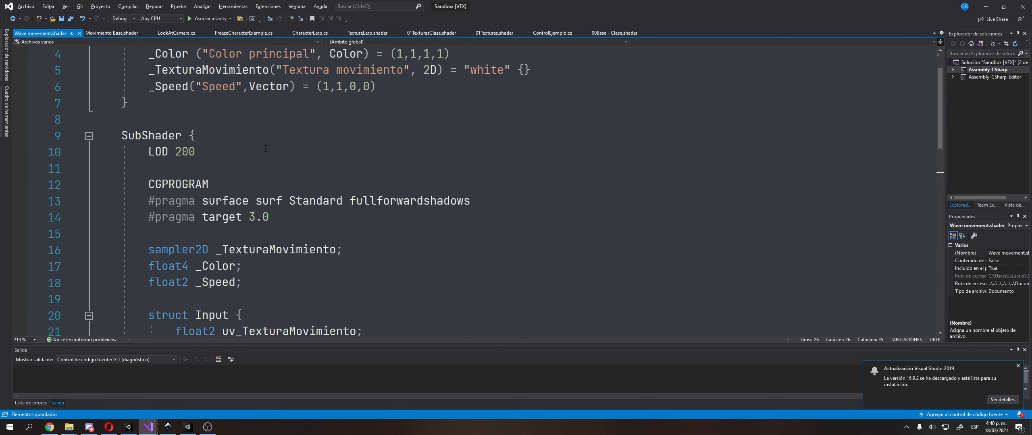
pyautogui.scroll(1, 265, 149)
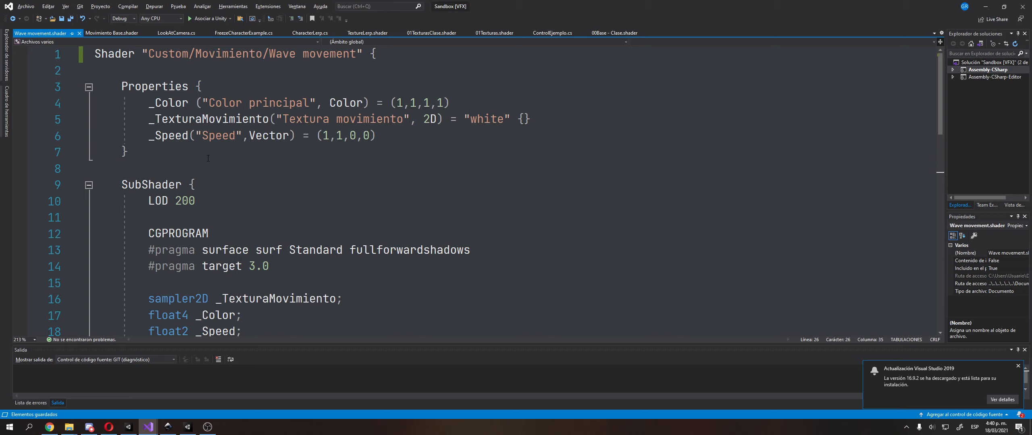
pyautogui.press('Left')
pyautogui.moveTo(155, 136); pyautogui.dragTo(188, 137)
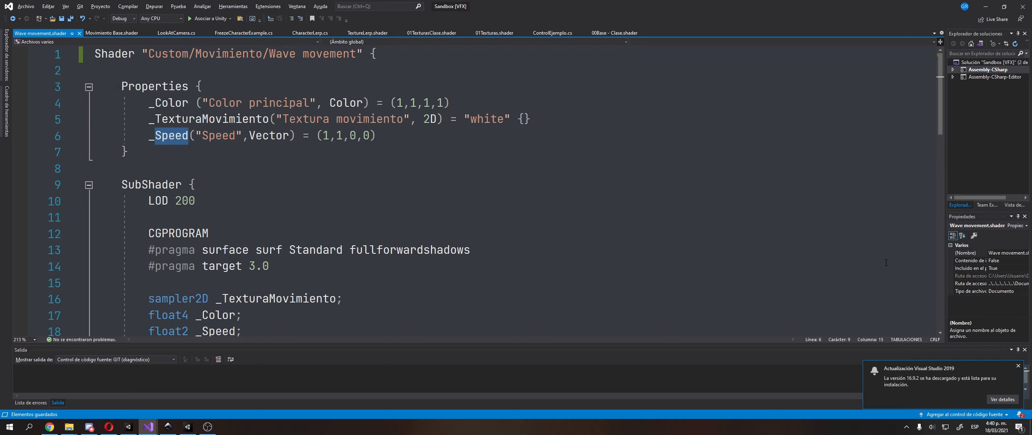
pyautogui.scroll(-5, 478, 223)
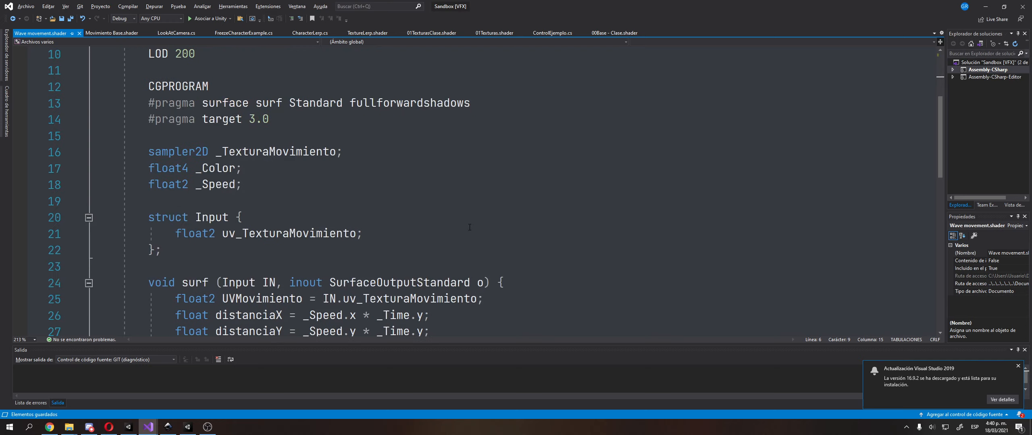
# Add the formula comment "// A x sin(wt)" between the UVMovimiento declaration and the distanciaX line in surf
pyautogui.click(309, 217)
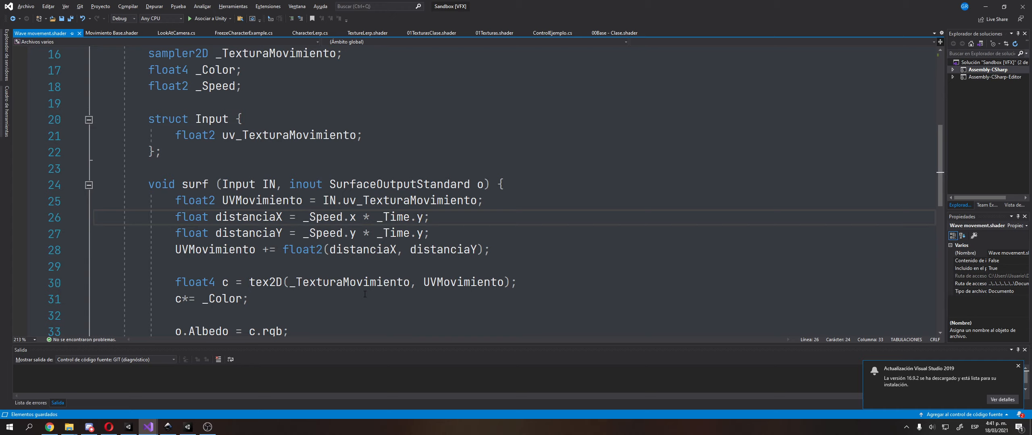
pyautogui.press('Up')
pyautogui.press('End')
pyautogui.press('Return')
pyautogui.write('//')
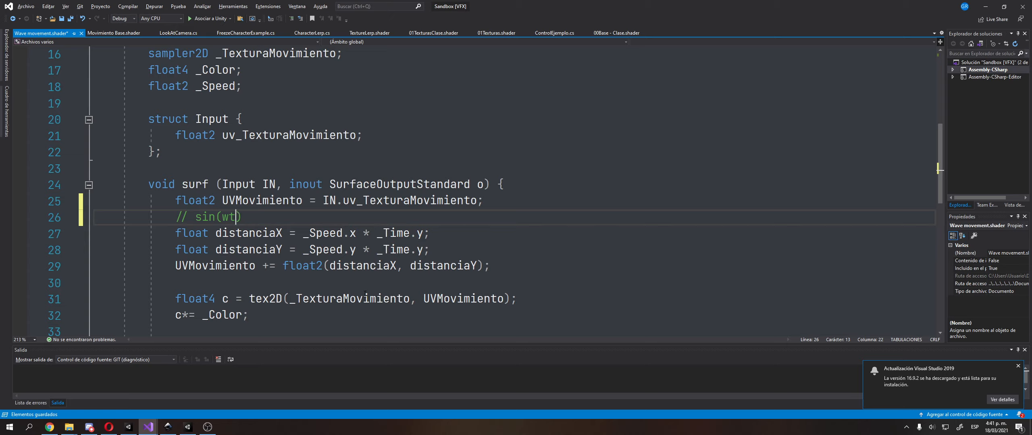
pyautogui.press('Left')
pyautogui.hotkey('shift', 'Left')
pyautogui.press('Right')
pyautogui.write('A x')
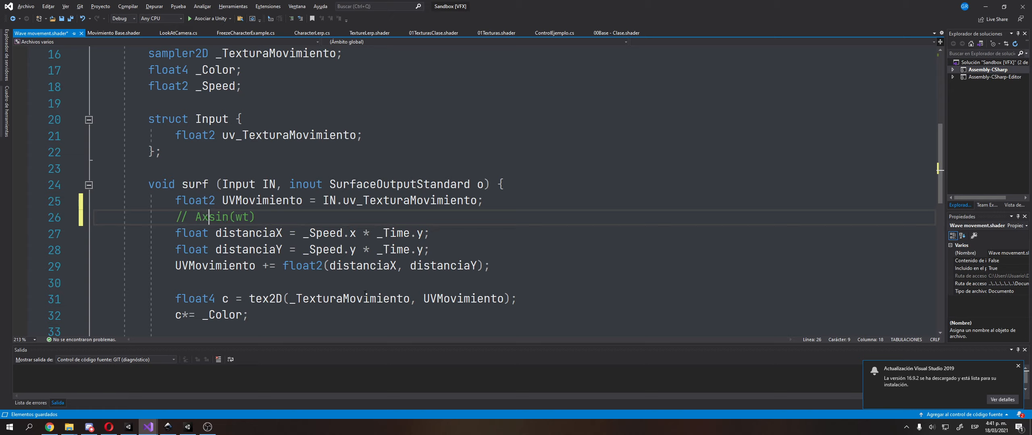
pyautogui.press('Right')
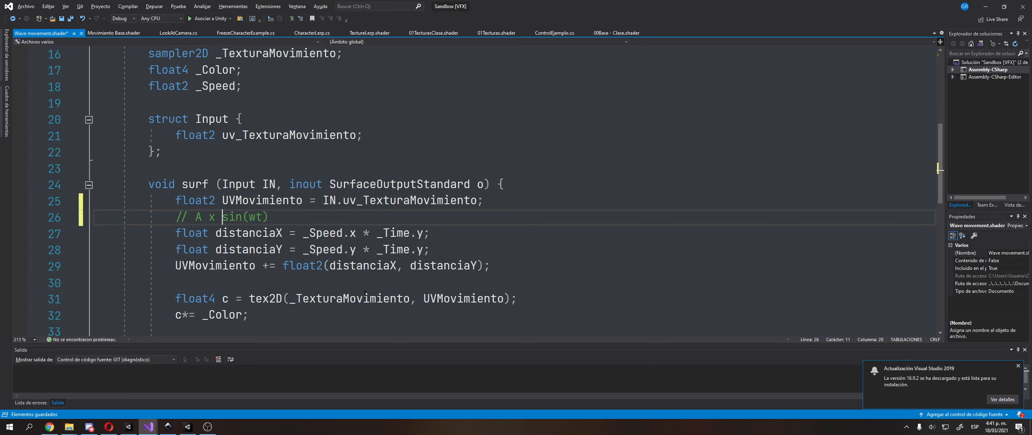
# Highlight the amplitude term A in the wave formula comment to examine the formula's parts
pyautogui.press('Left')
pyautogui.press('Left')
pyautogui.hotkey('shift', 'Right')
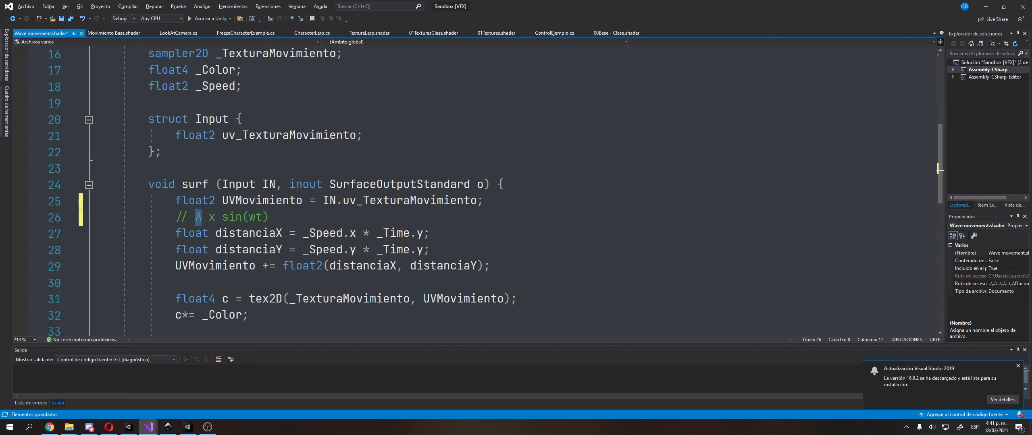
pyautogui.press('Right')
pyautogui.press('Right')
pyautogui.hotkey('shift', 'Left')
pyautogui.press('End')
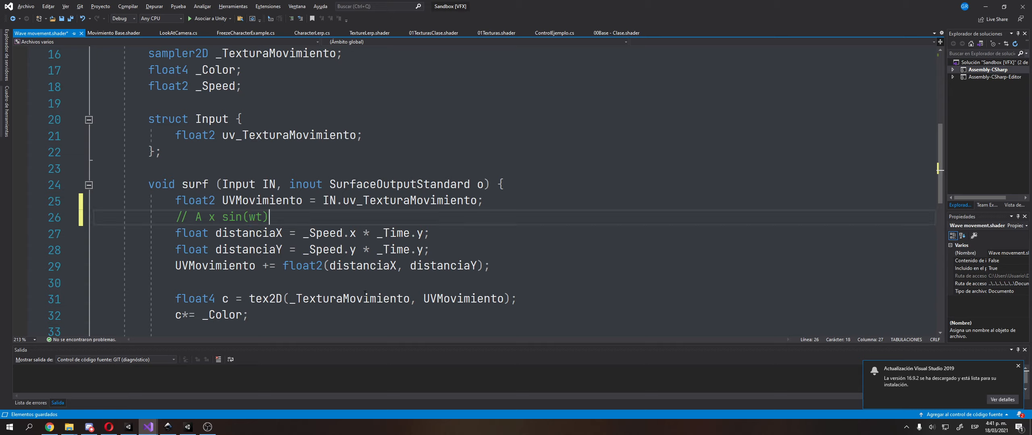